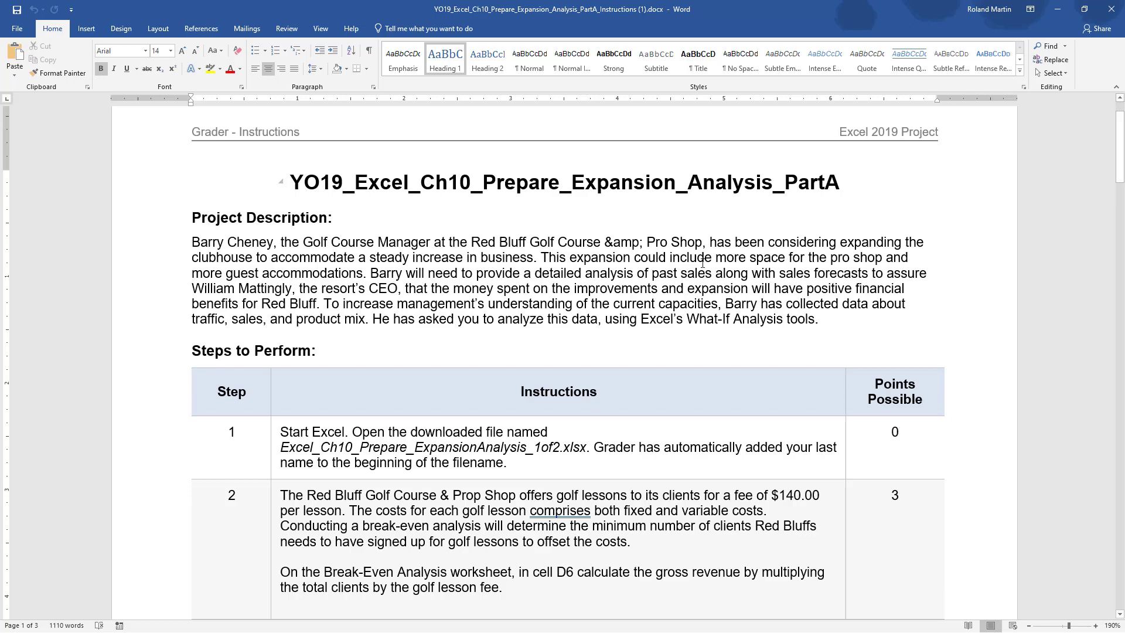
Read instruction 2 in the Word document, switch to the Excel workbook, and calculate gross revenue in D6 with =D4*D5.
scroll(808, 323, "down", 5)
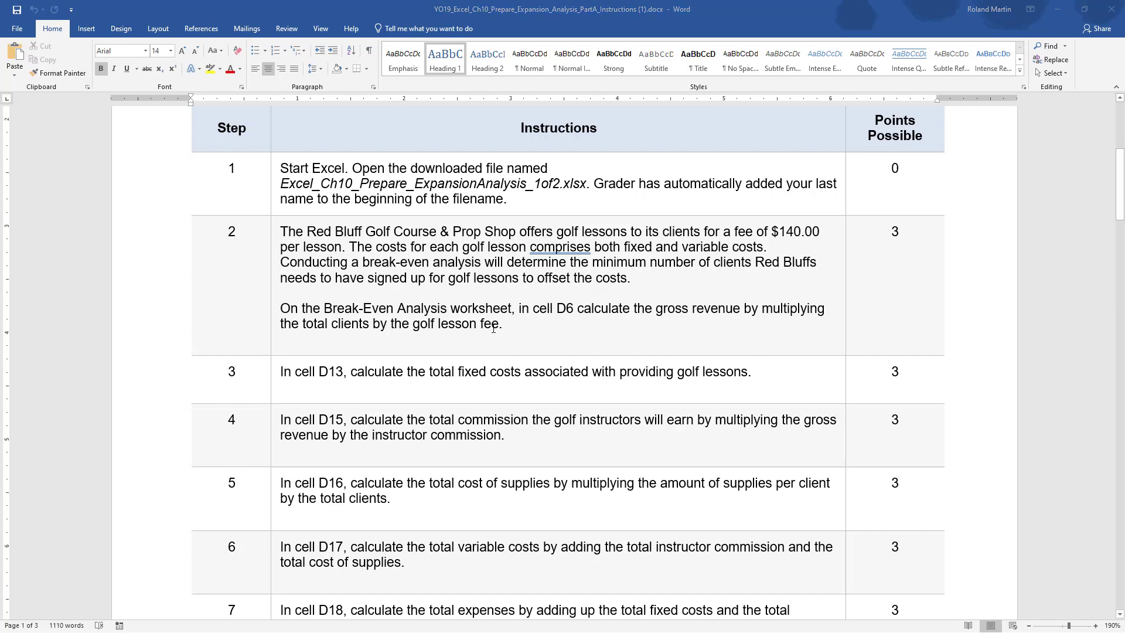
key("alt+Tab")
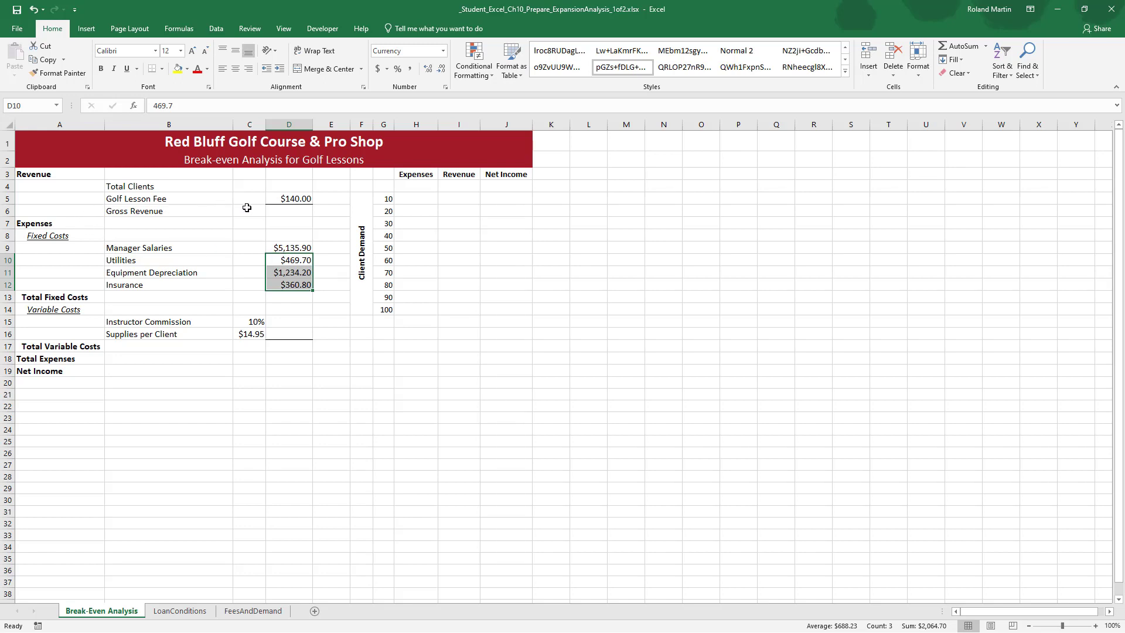
left_click(284, 213)
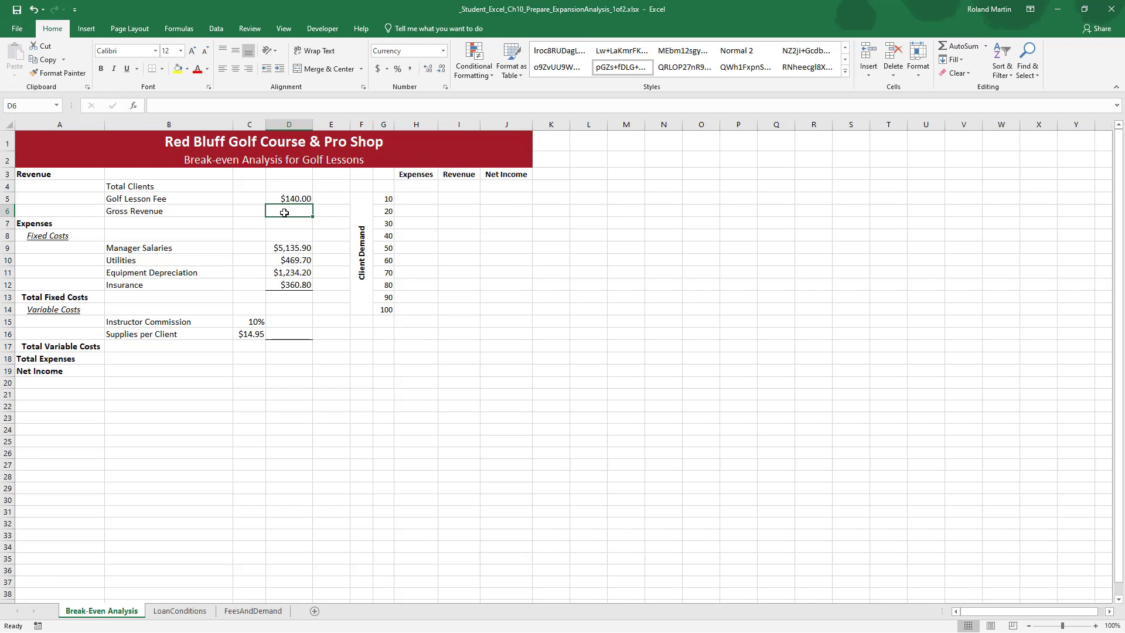
left_click(220, 105)
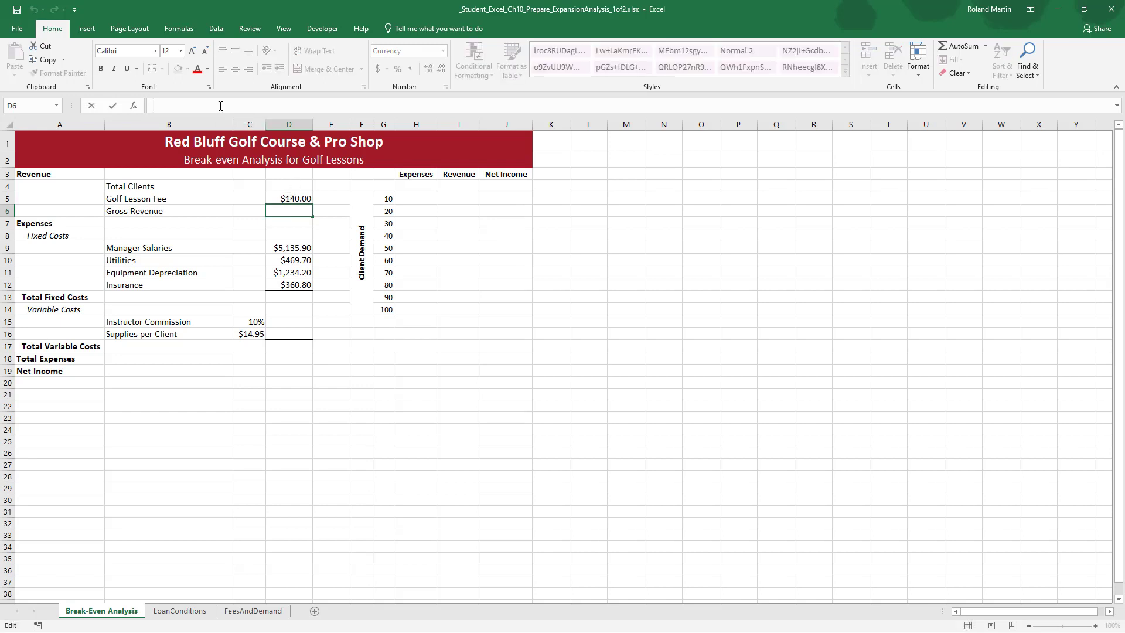
type("=")
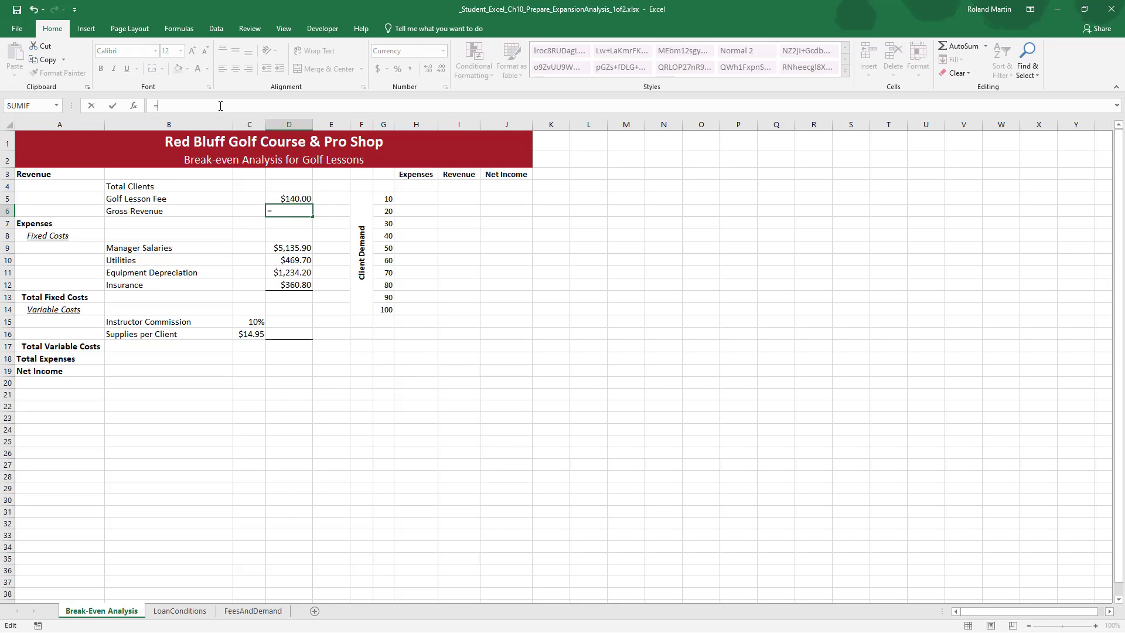
left_click(291, 186)
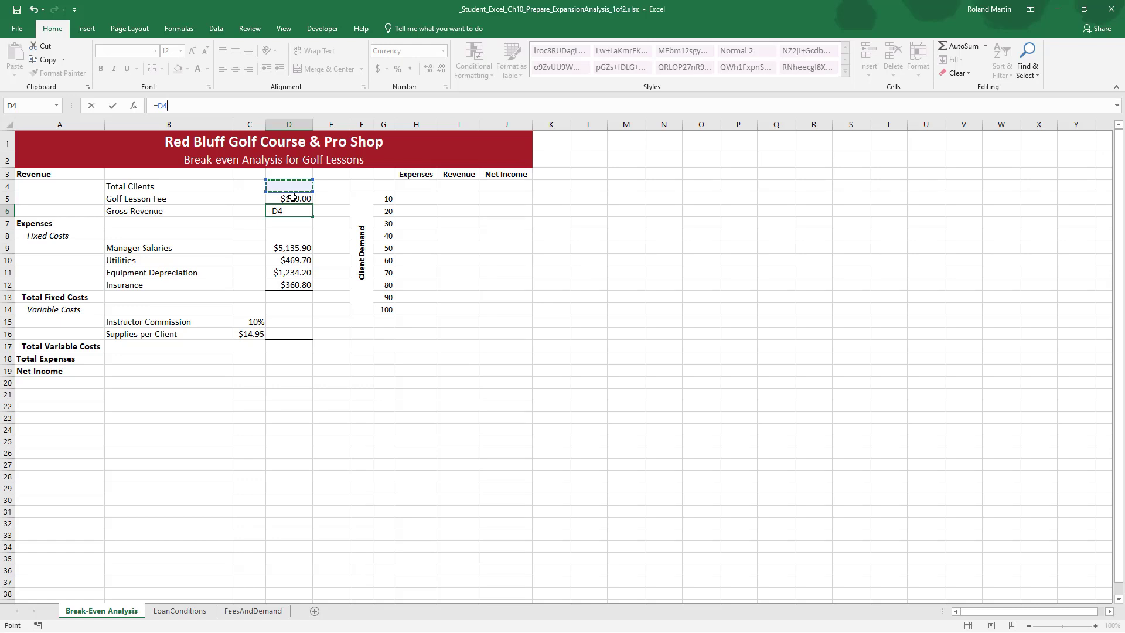
left_click(292, 197)
left_click(292, 185)
type("*")
left_click(296, 200)
key("Return")
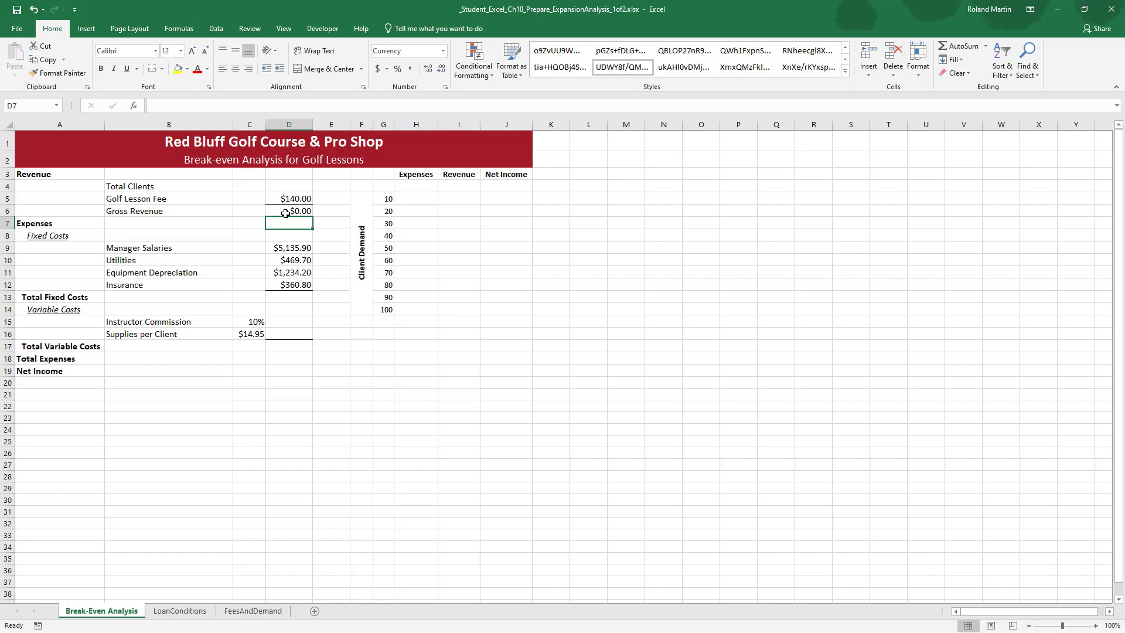
Check instruction 3 in the Word document, then total the fixed costs in cell D13 of the Excel workbook with =SUM(D9:D12).
key("alt+Tab")
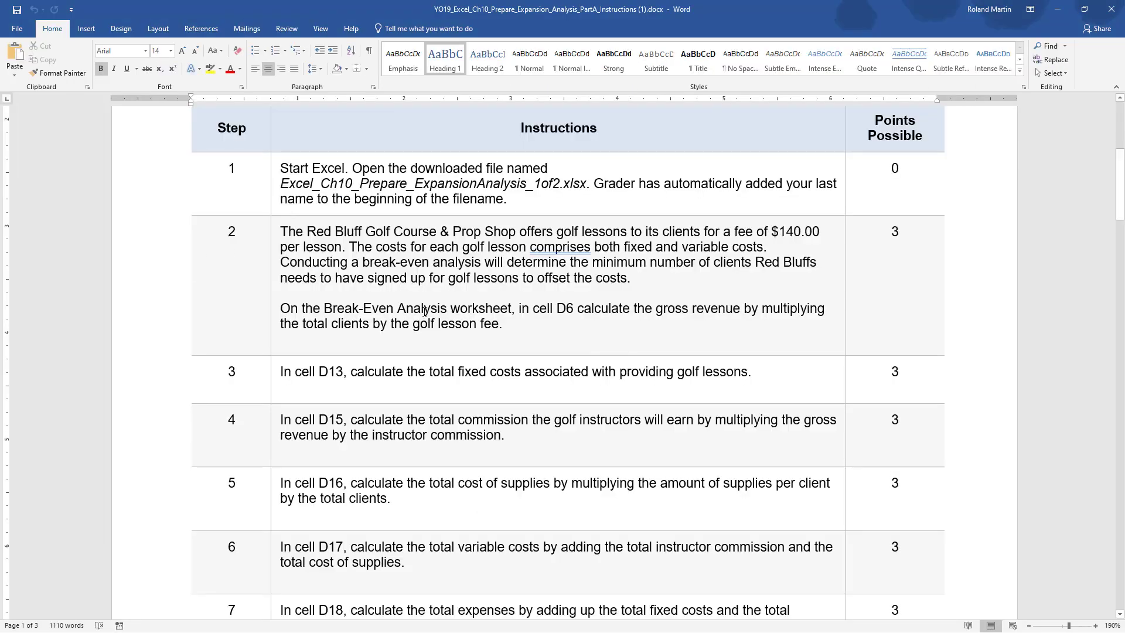
scroll(424, 311, "down", 5)
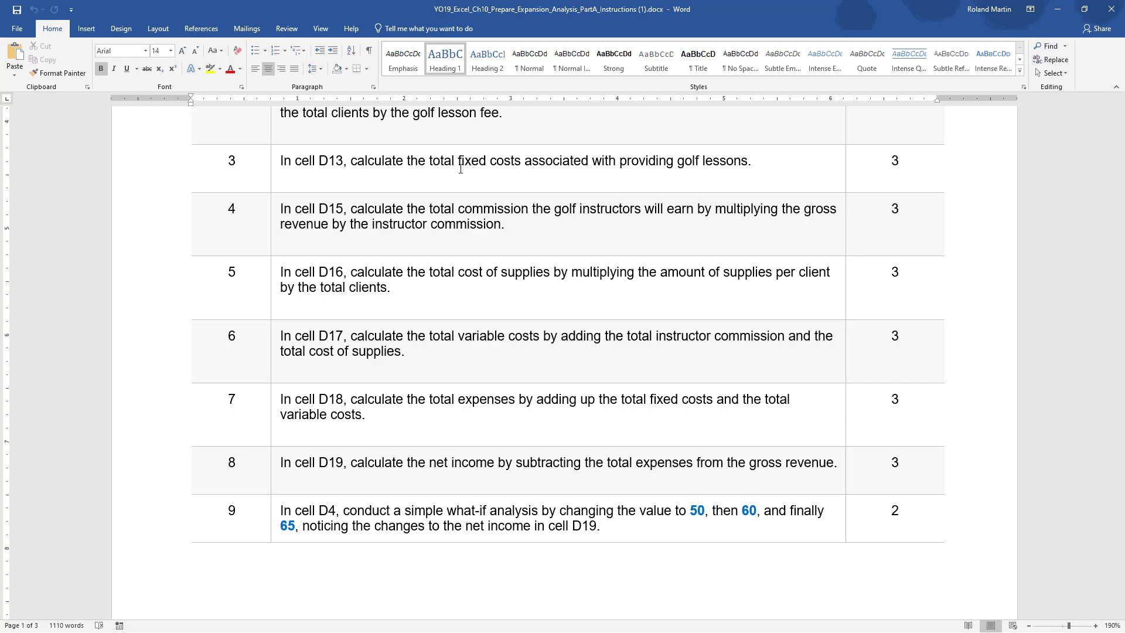
key("alt+Tab")
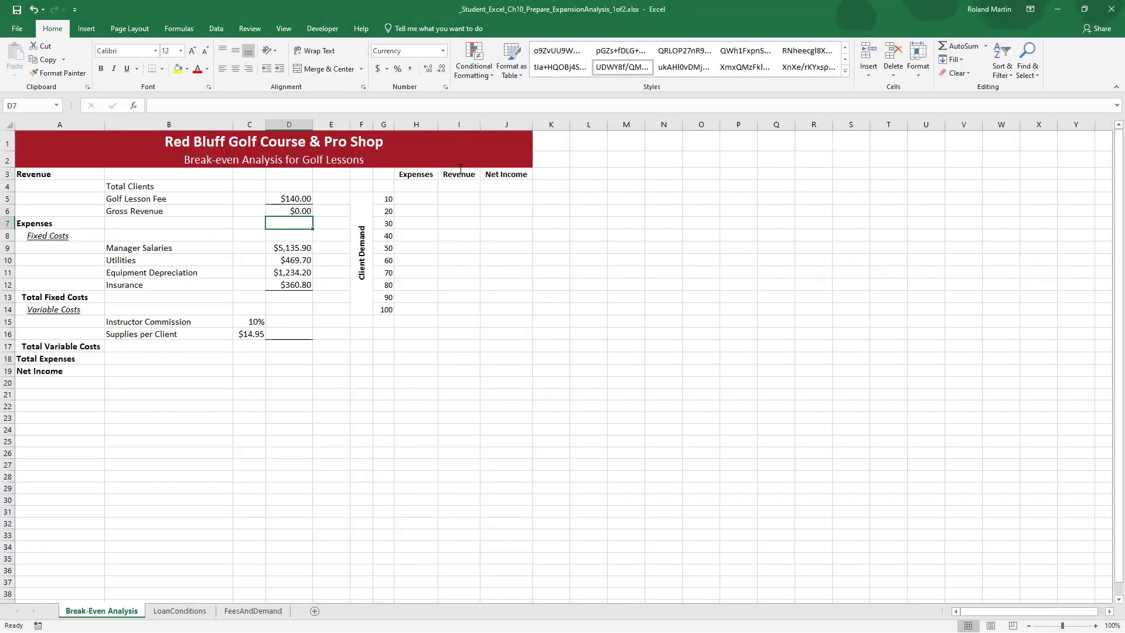
left_click(288, 297)
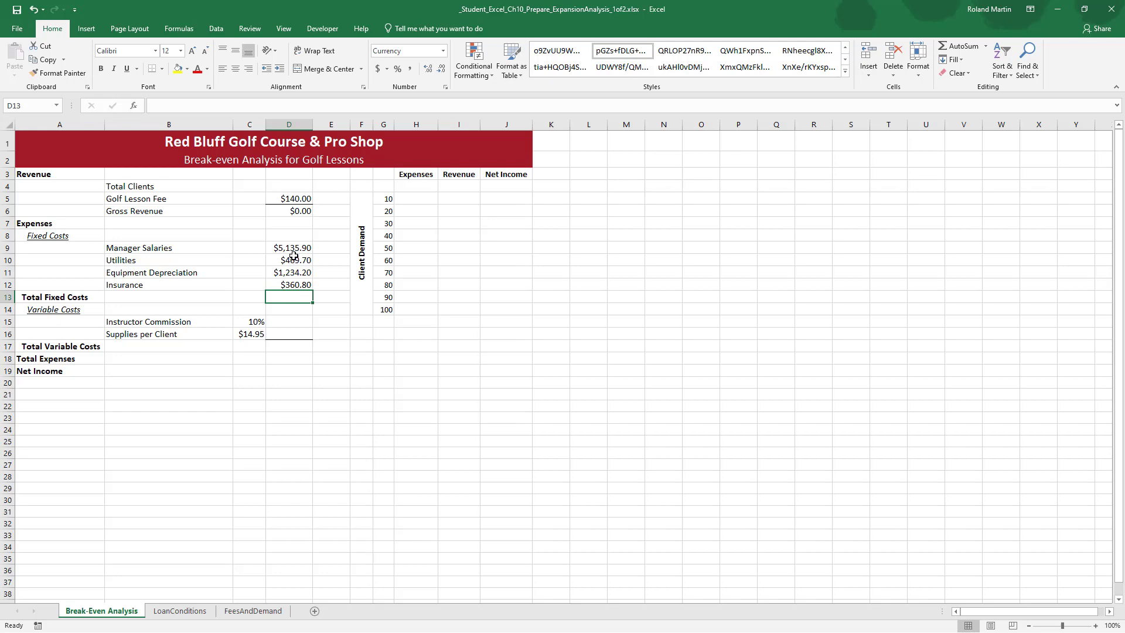
left_click(955, 45)
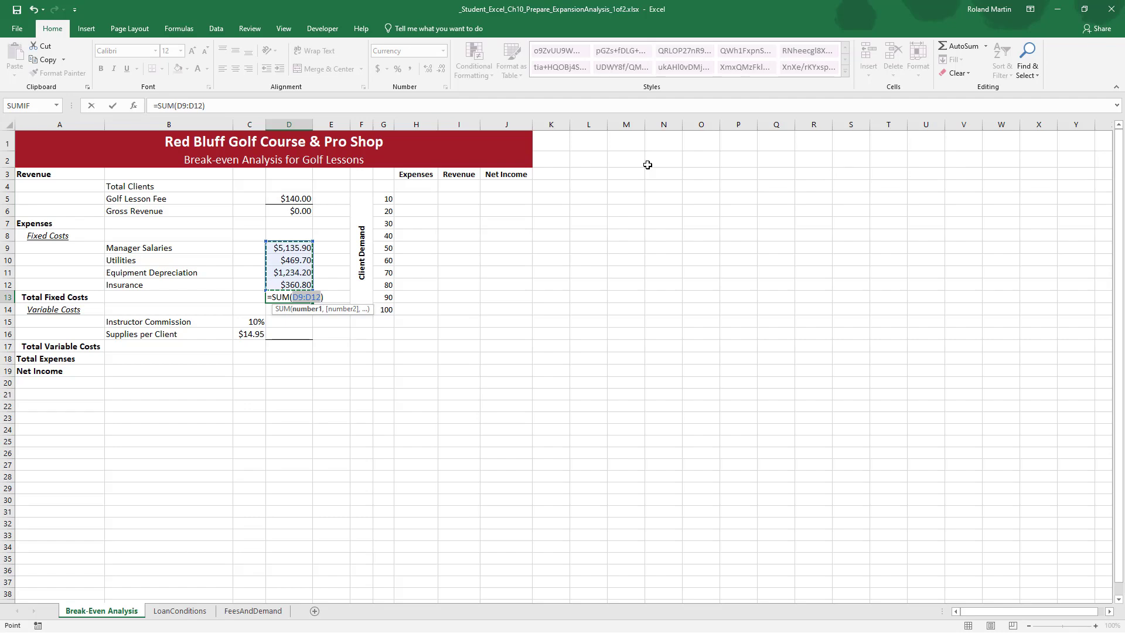
key("Return")
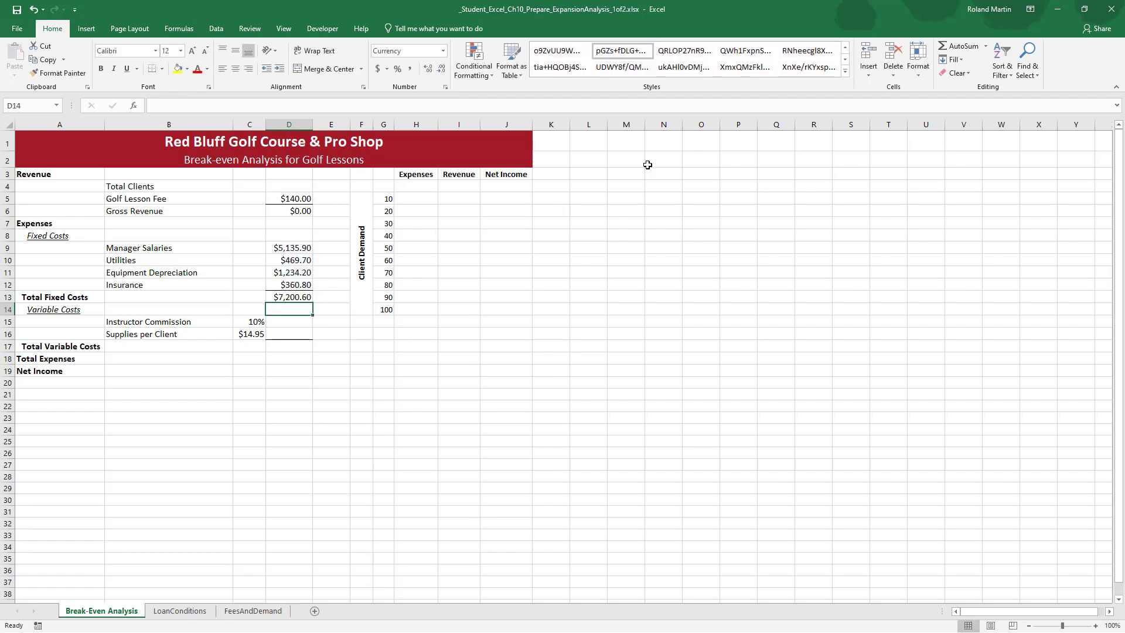
Check instruction 4 in Word and try to calculate the instructor commission in Excel cell D15 from gross revenue D6 and commission rate C15.
key("alt+Tab")
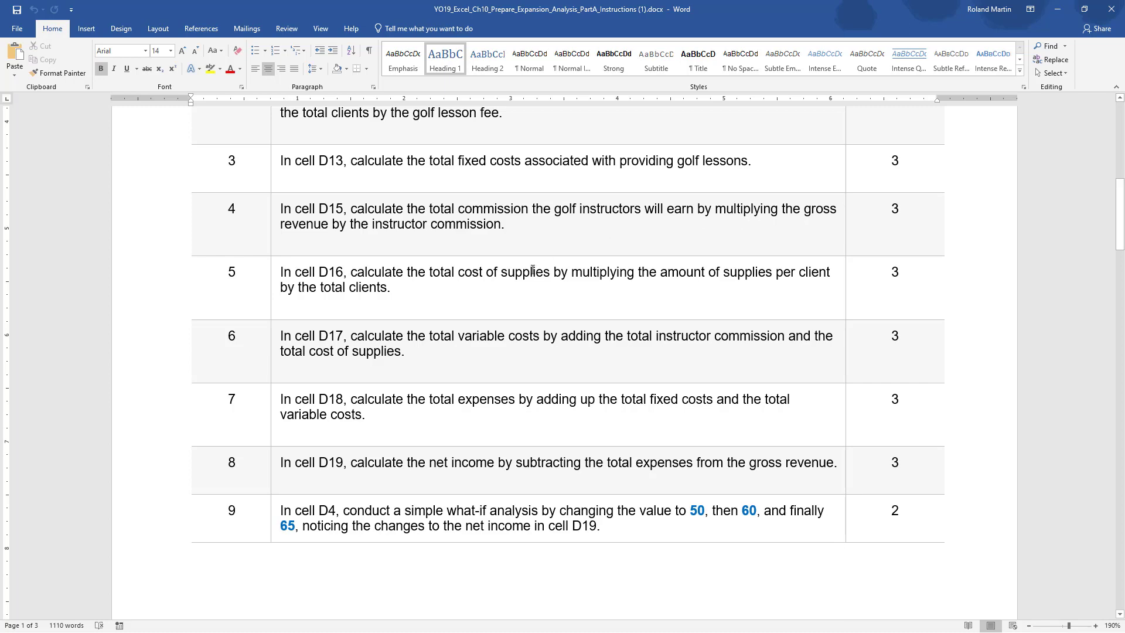
key("alt+Tab")
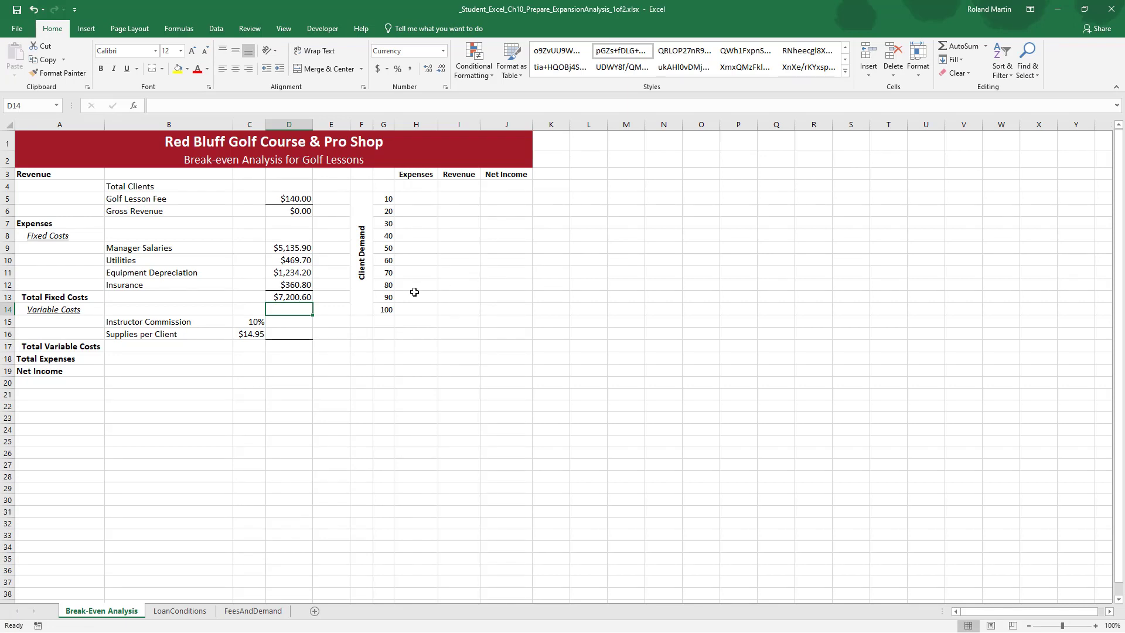
left_click(288, 323)
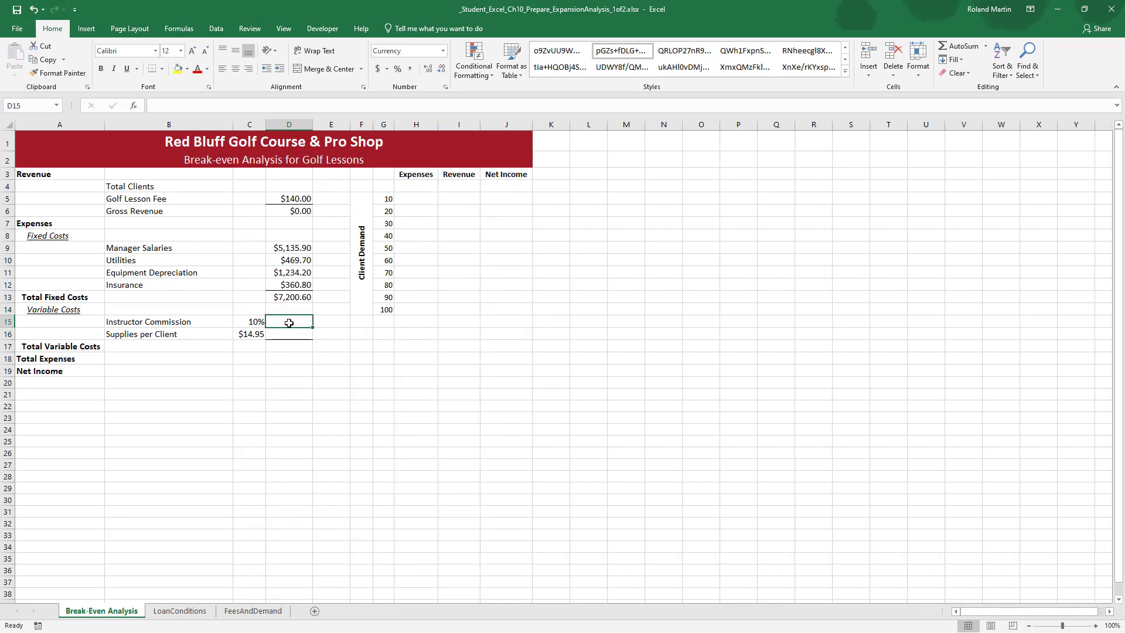
type("=")
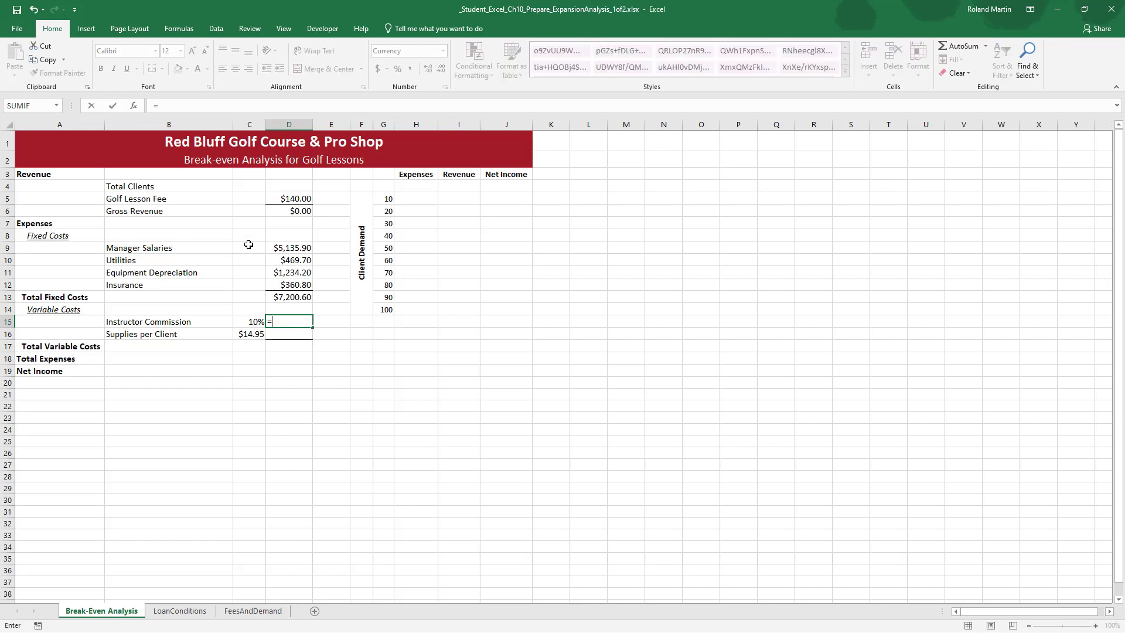
left_click(292, 212)
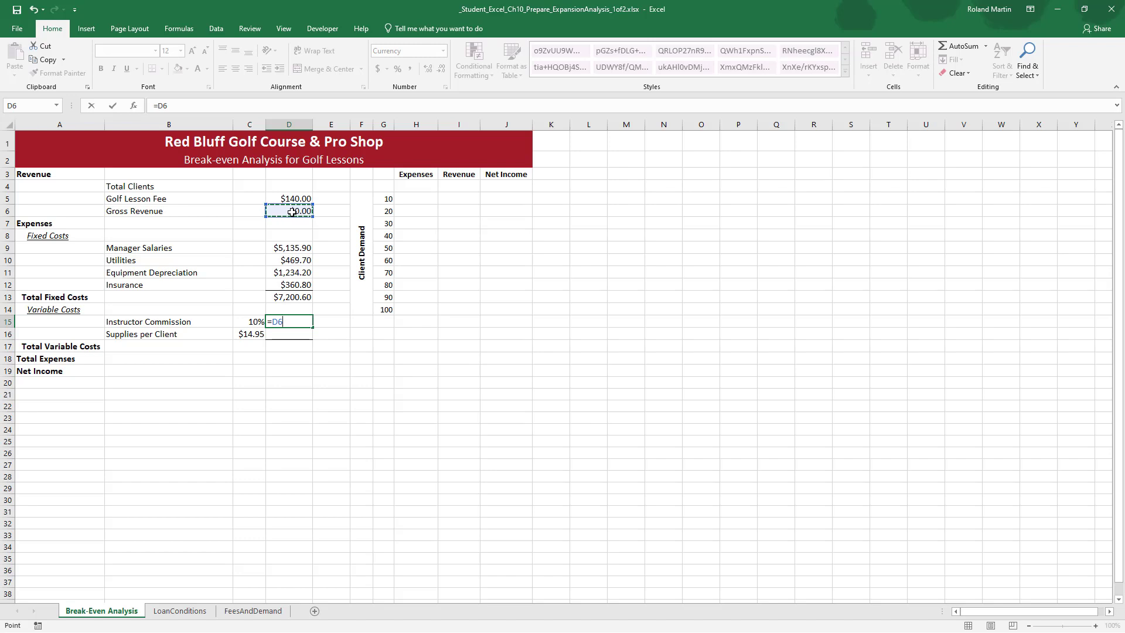
left_click(251, 324)
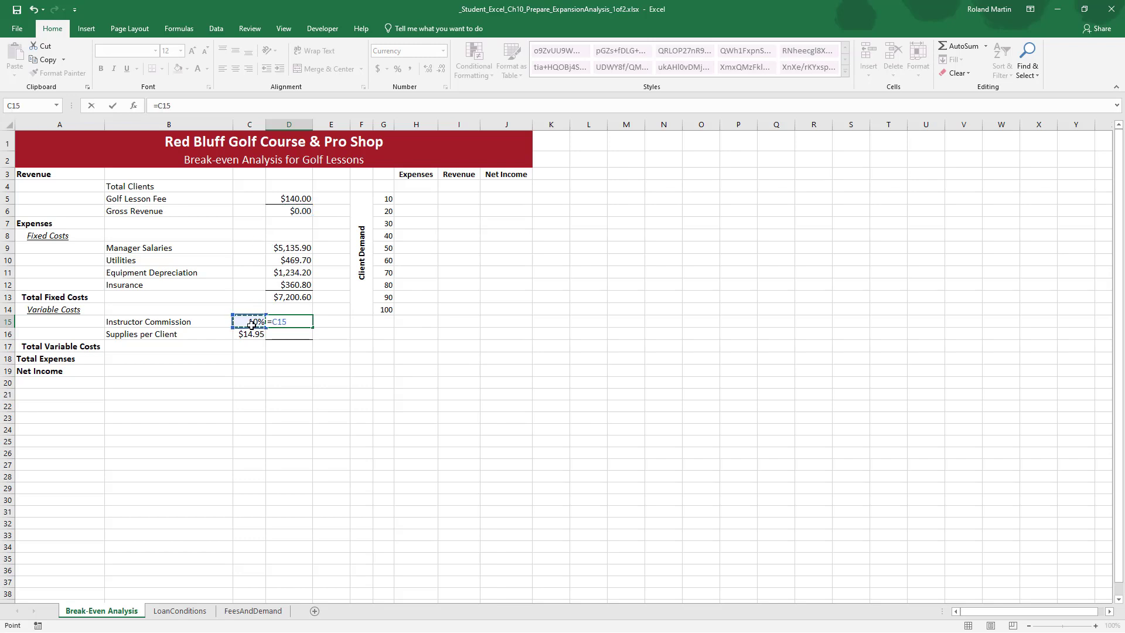
key("ctrl+Return")
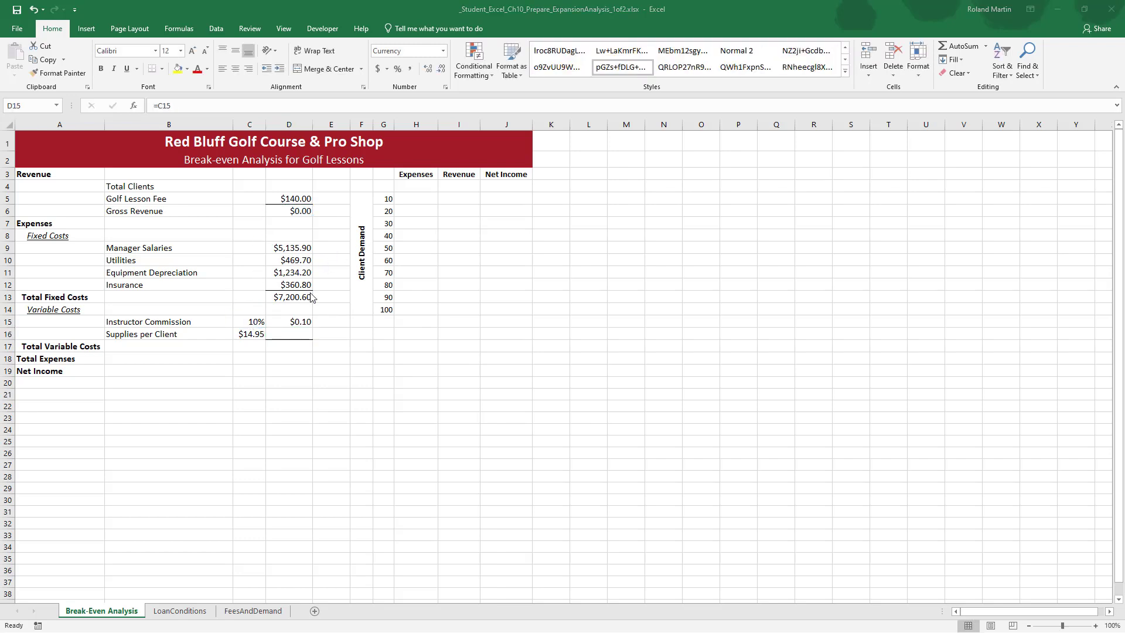
Replace the instructor commission formula in D15 with =D6*C15, multiplying gross revenue by the commission rate.
left_click(293, 321)
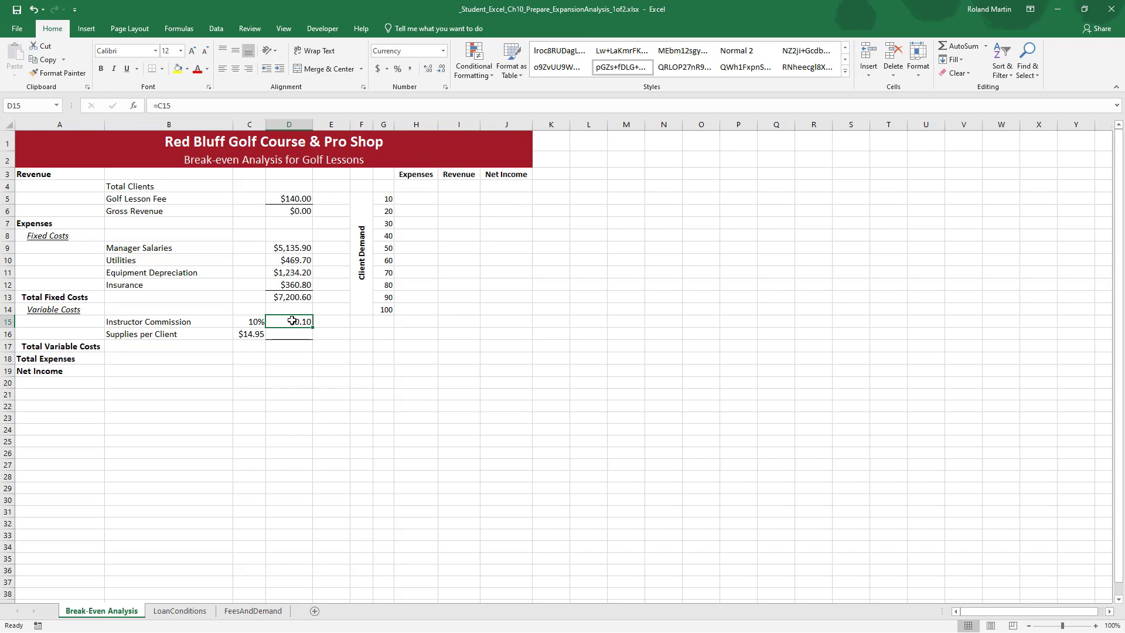
type("=")
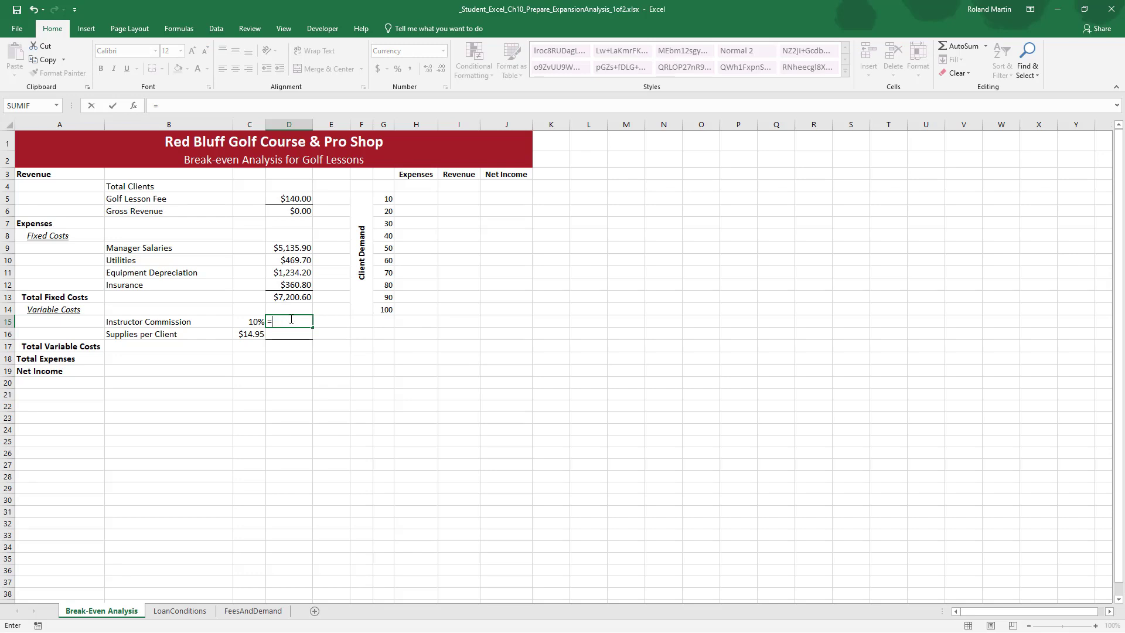
left_click(301, 212)
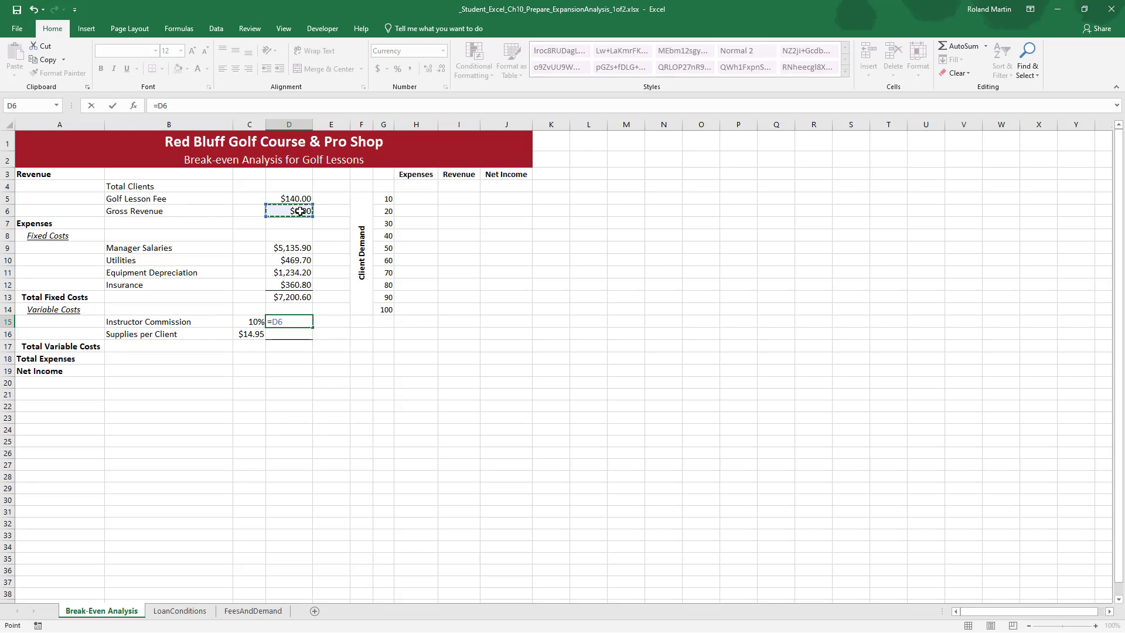
type("*")
left_click(256, 322)
key("Return")
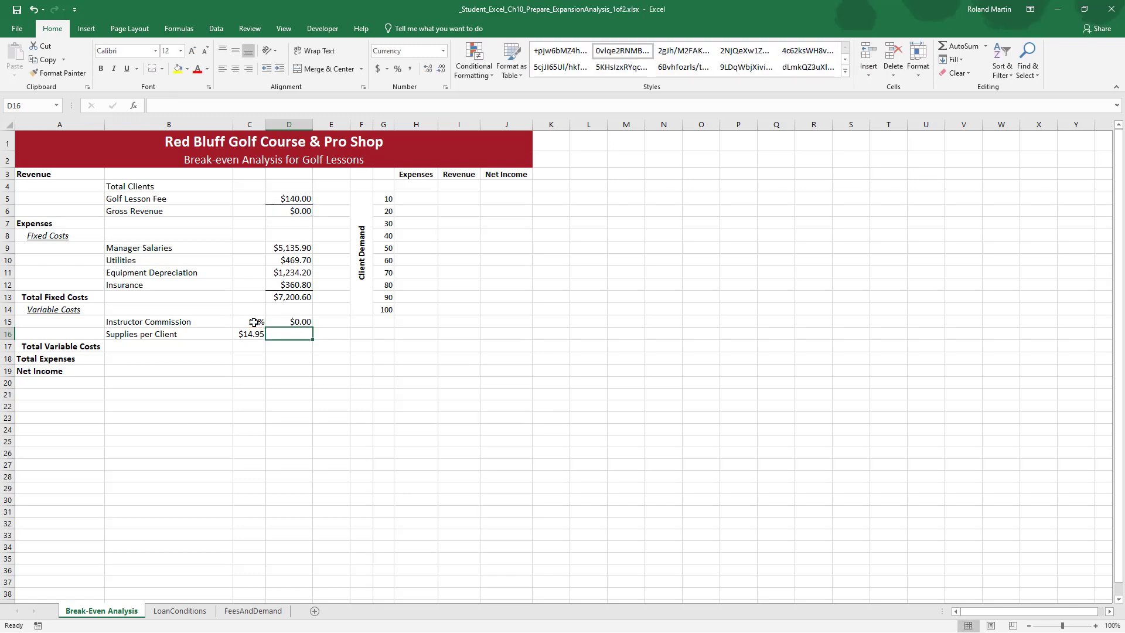
left_click(285, 319)
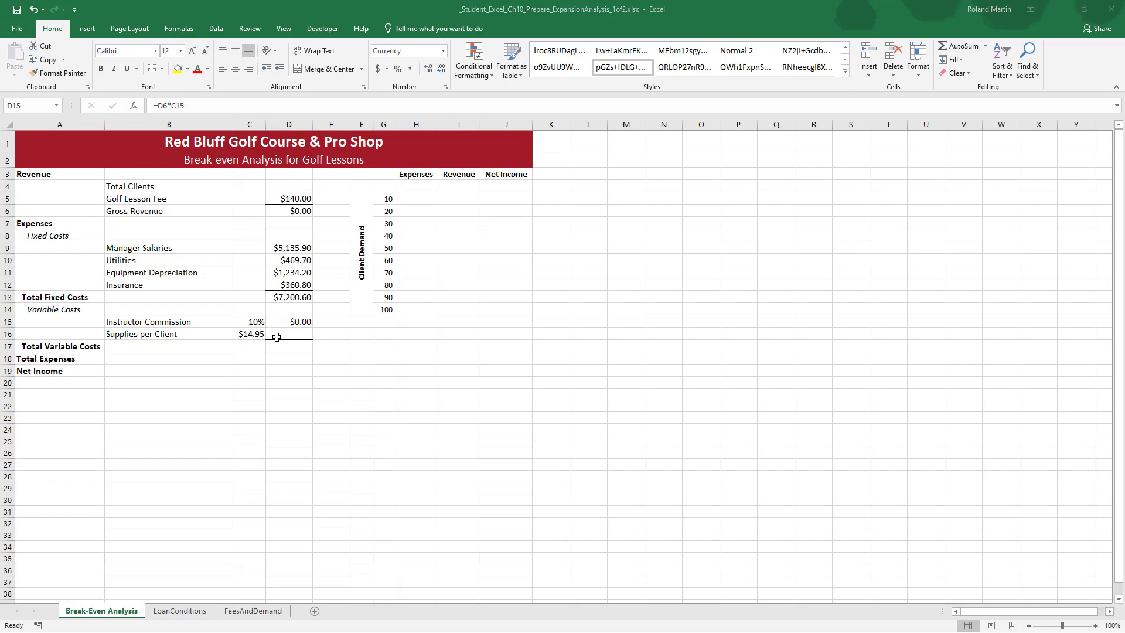
Check instruction 5 in the Word document, then calculate the total supplies cost in Excel cell D16 with =C16*D4.
key("alt+Tab")
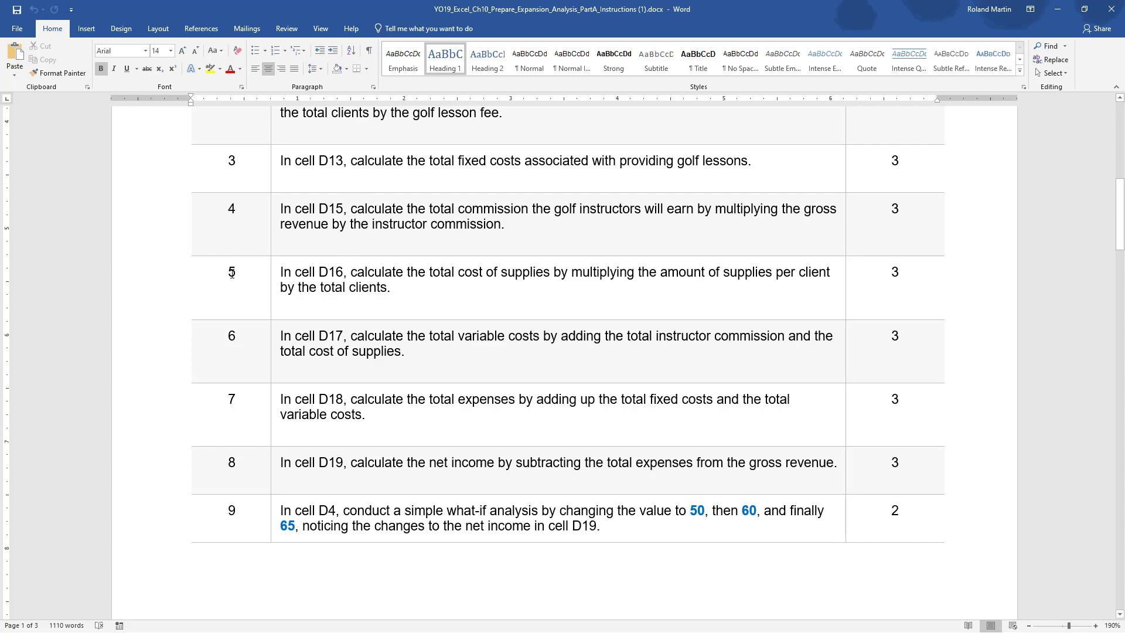
double_click(230, 272)
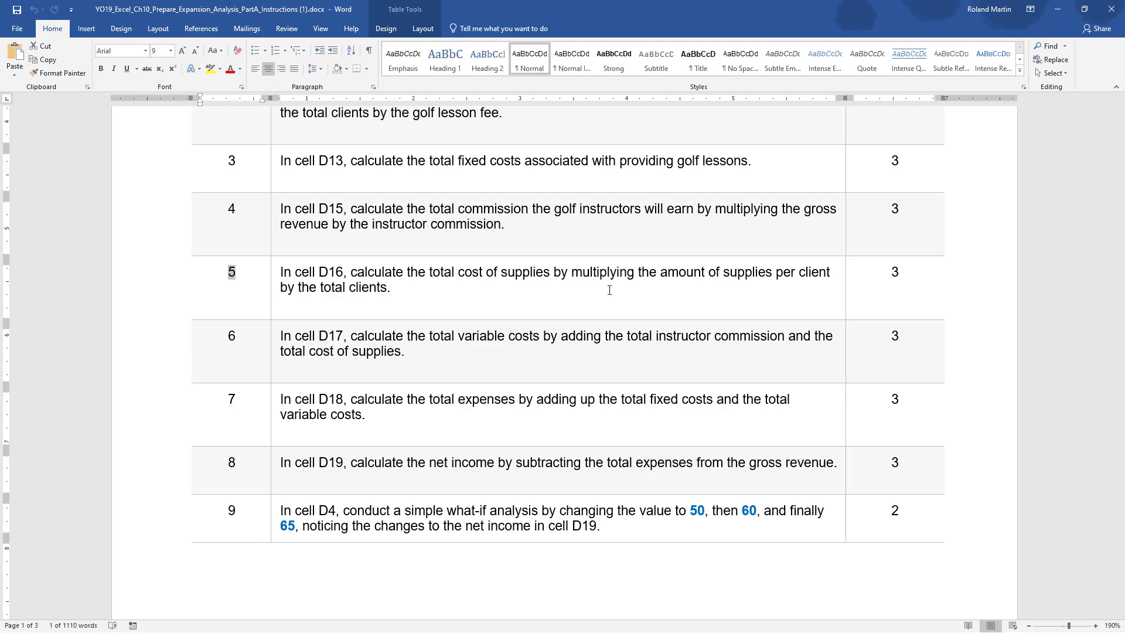
key("alt+Tab")
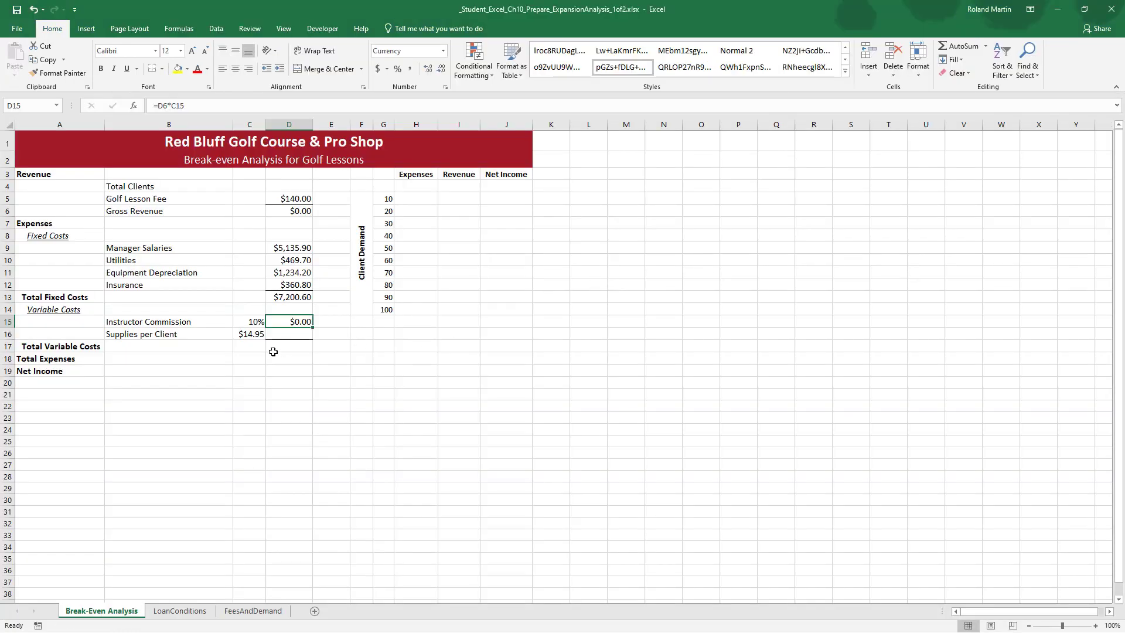
left_click(287, 336)
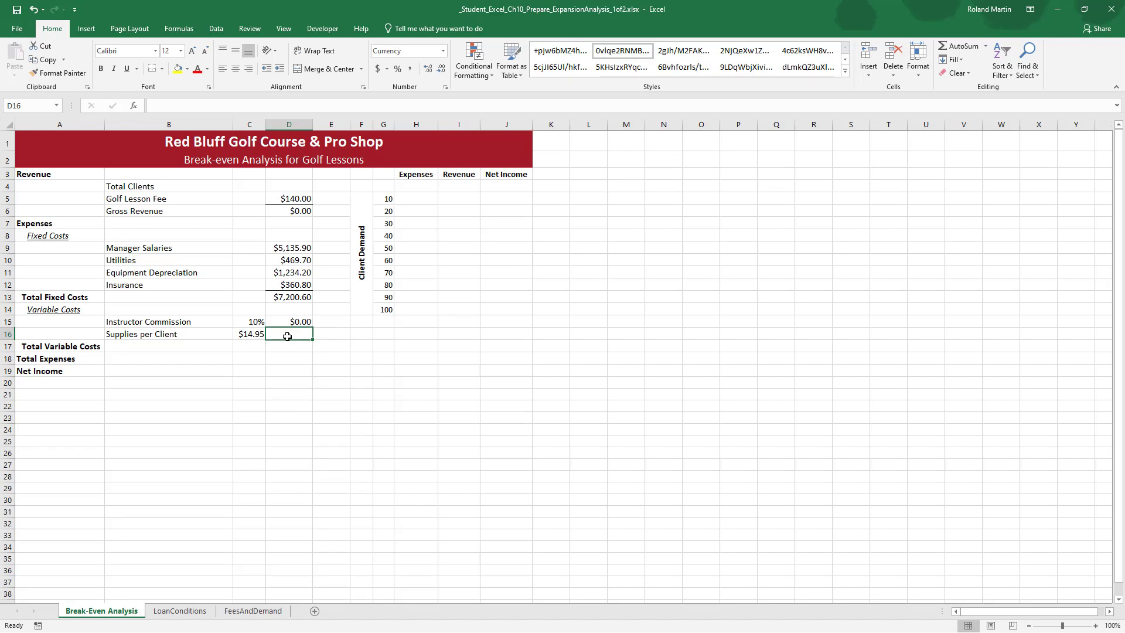
type("=")
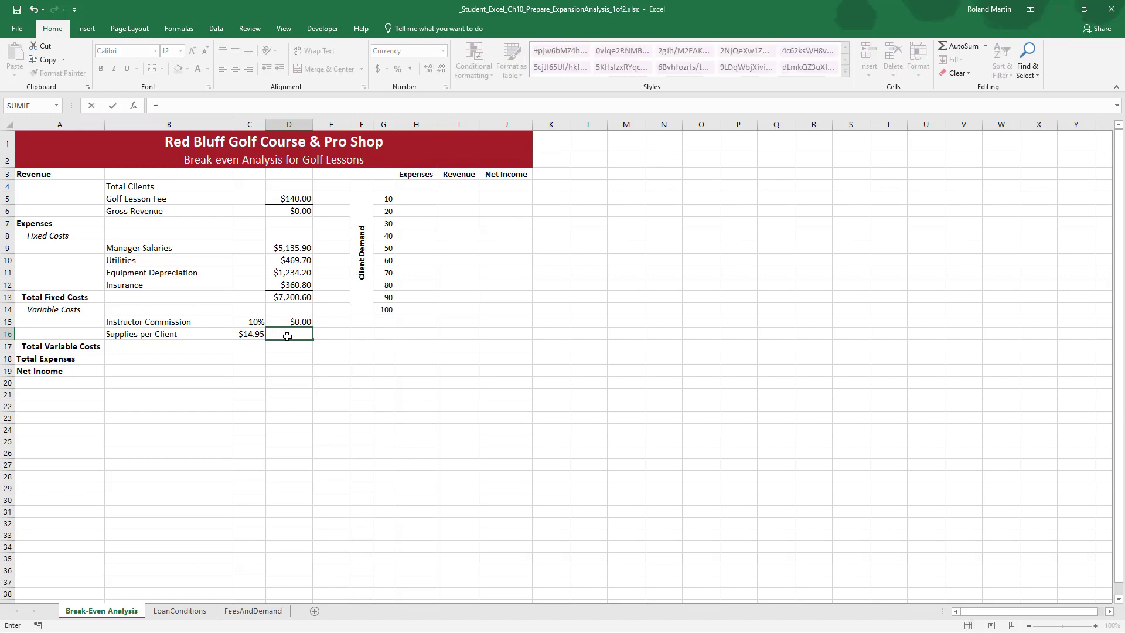
left_click(251, 334)
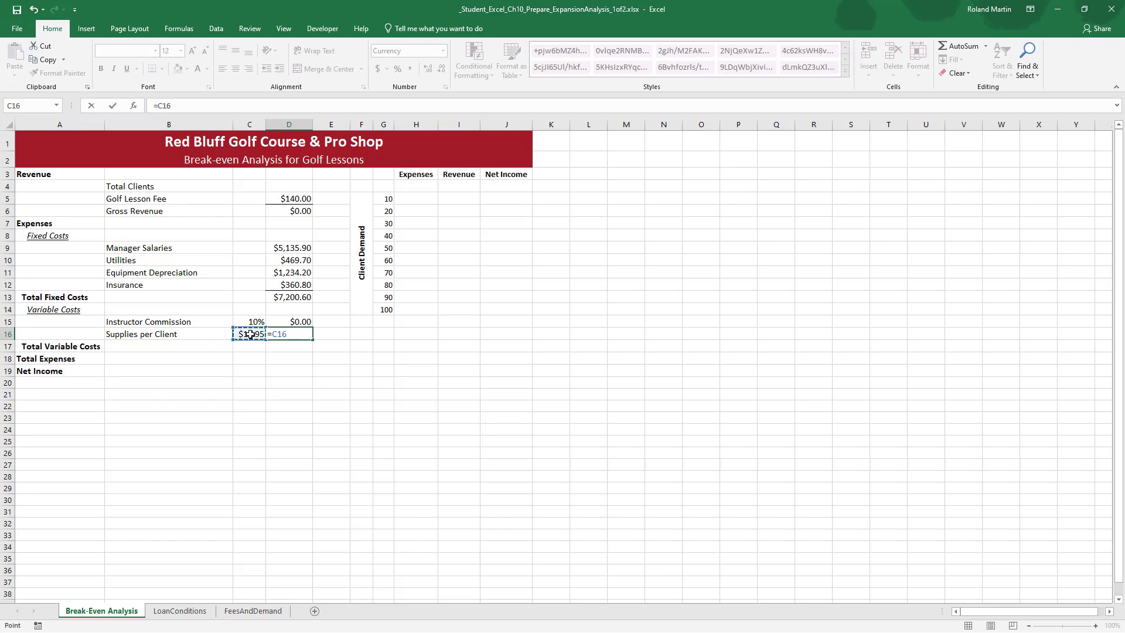
type("*")
left_click(288, 185)
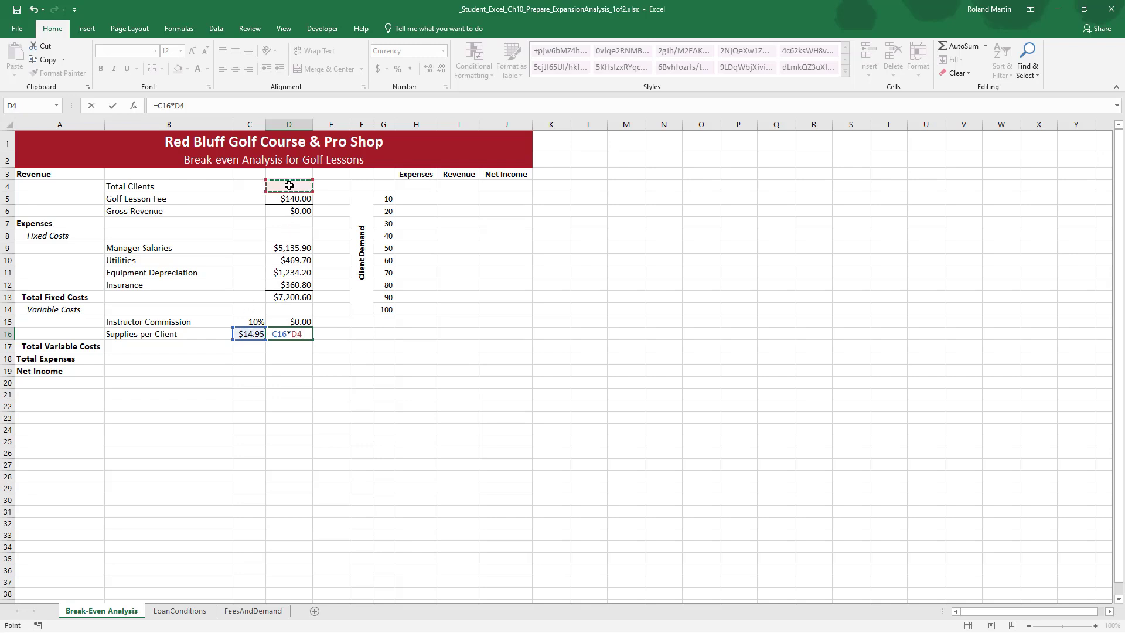
key("Return")
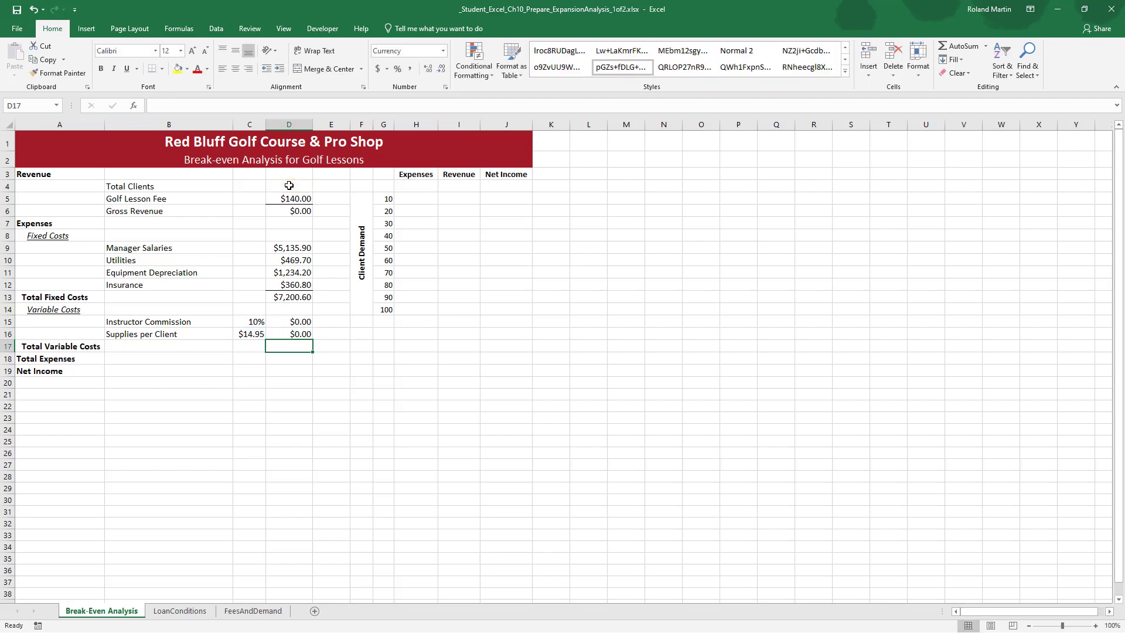
Check instruction 6 in the Word document, then total the variable costs in Excel cell D17 with =SUM(D15:D16).
key("alt+Tab")
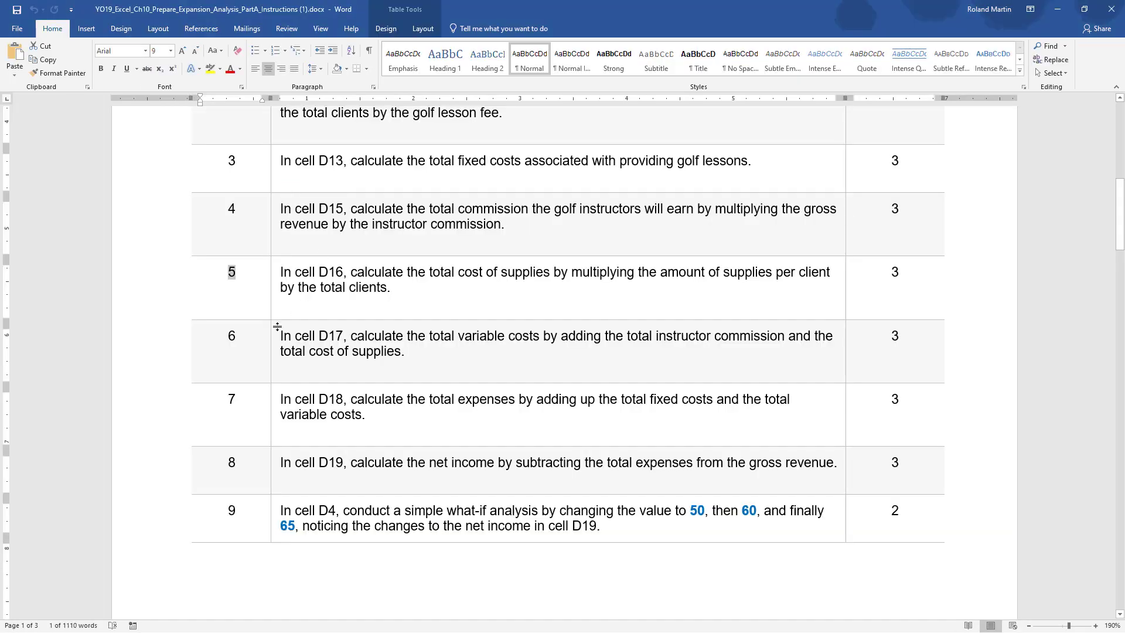
double_click(221, 336)
key("alt+Tab")
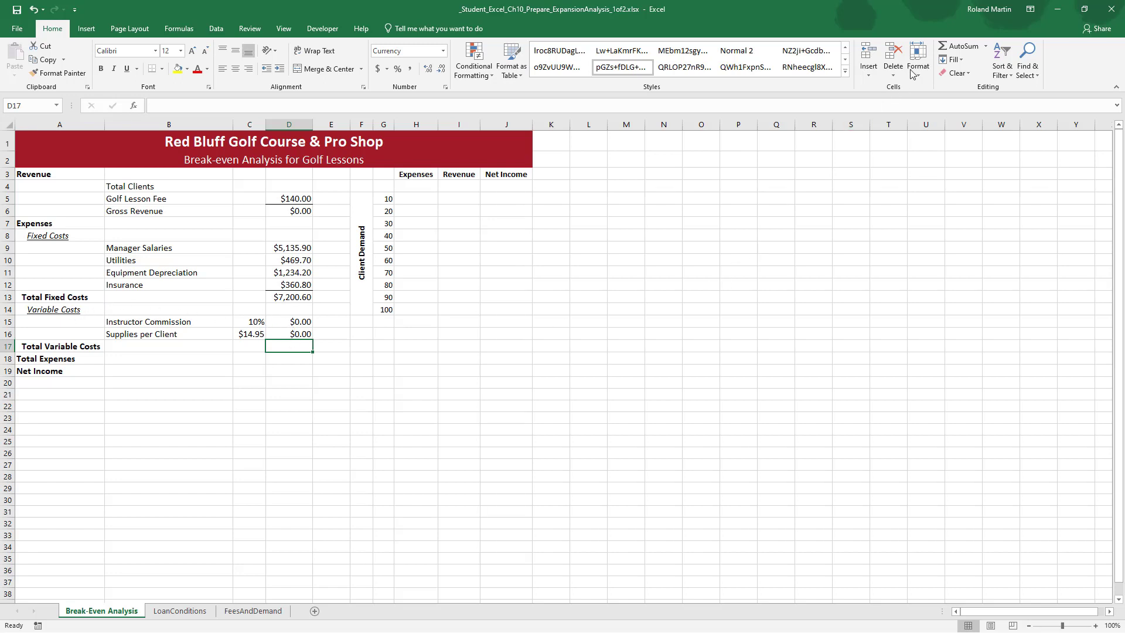
left_click(960, 46)
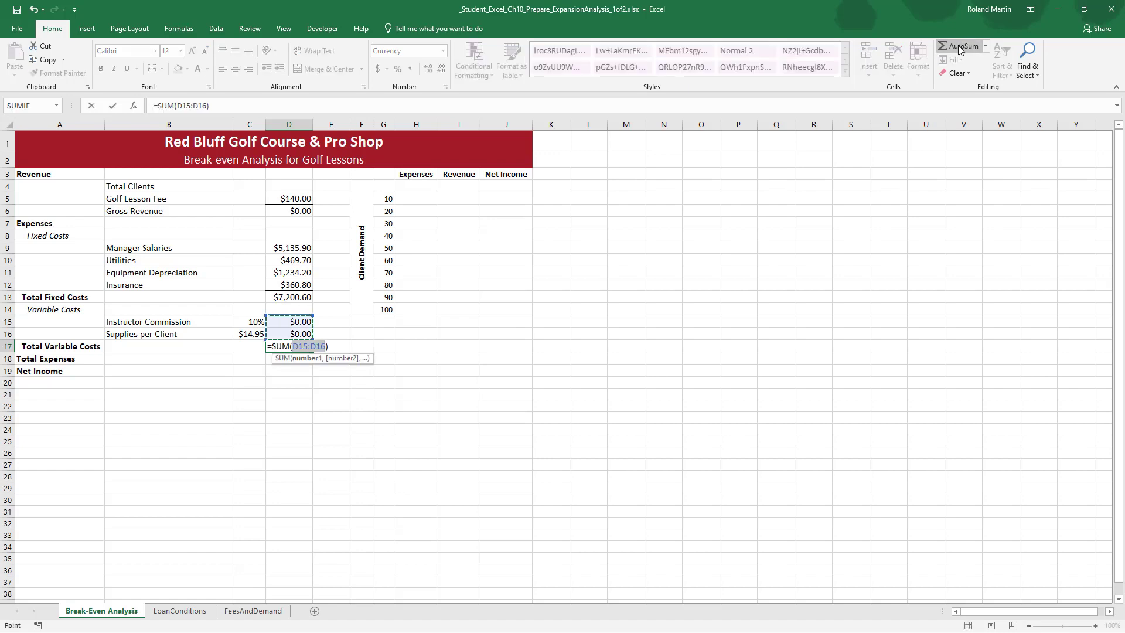
key("Return")
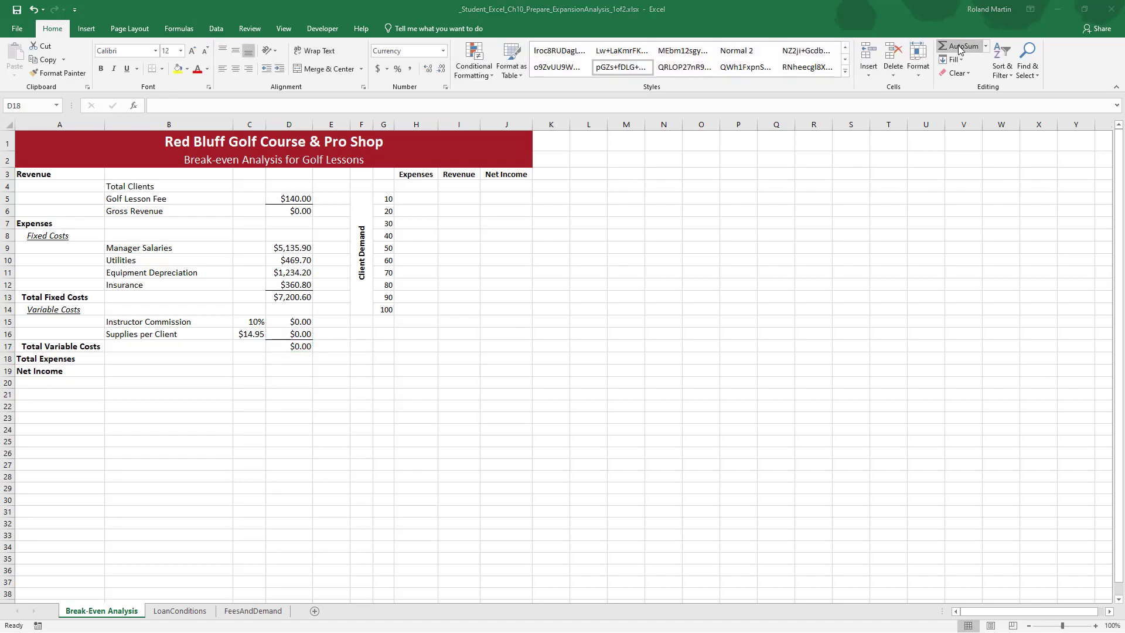
Check instruction 7 in the Word document, then calculate the total expenses in Excel cell D18 with =D13+D17.
key("alt+Tab")
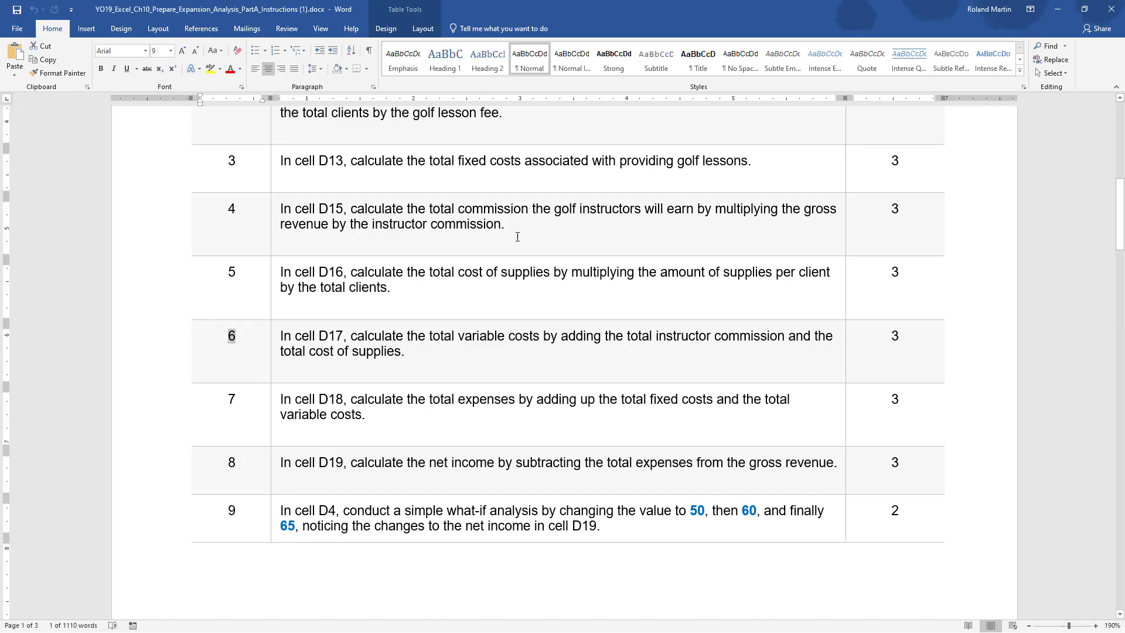
scroll(515, 232, "down", 3)
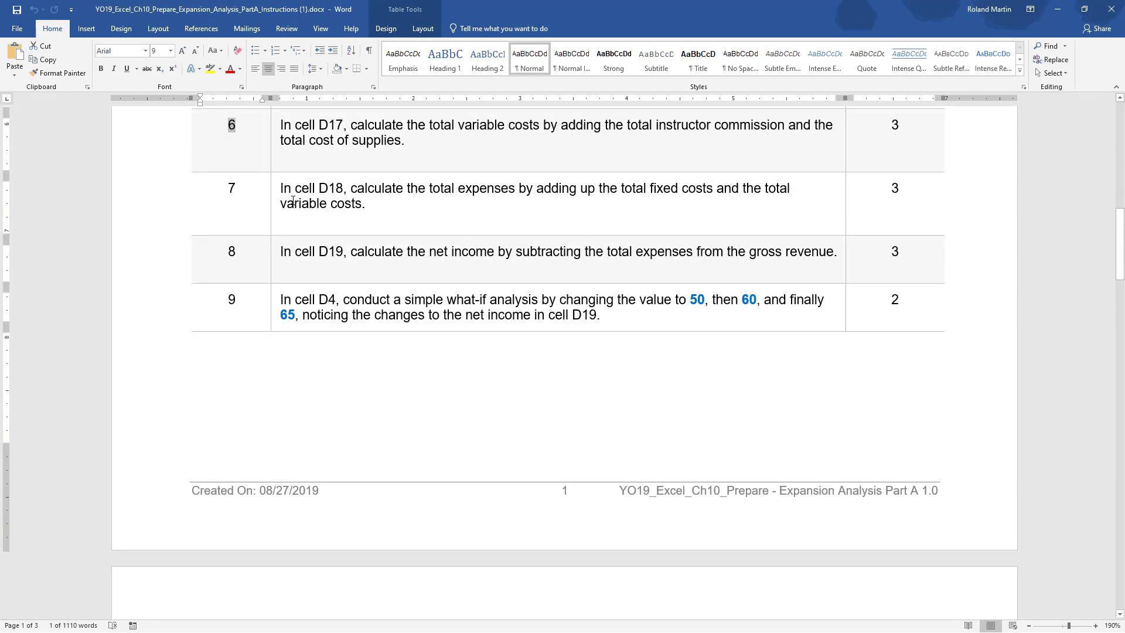
left_click(240, 186)
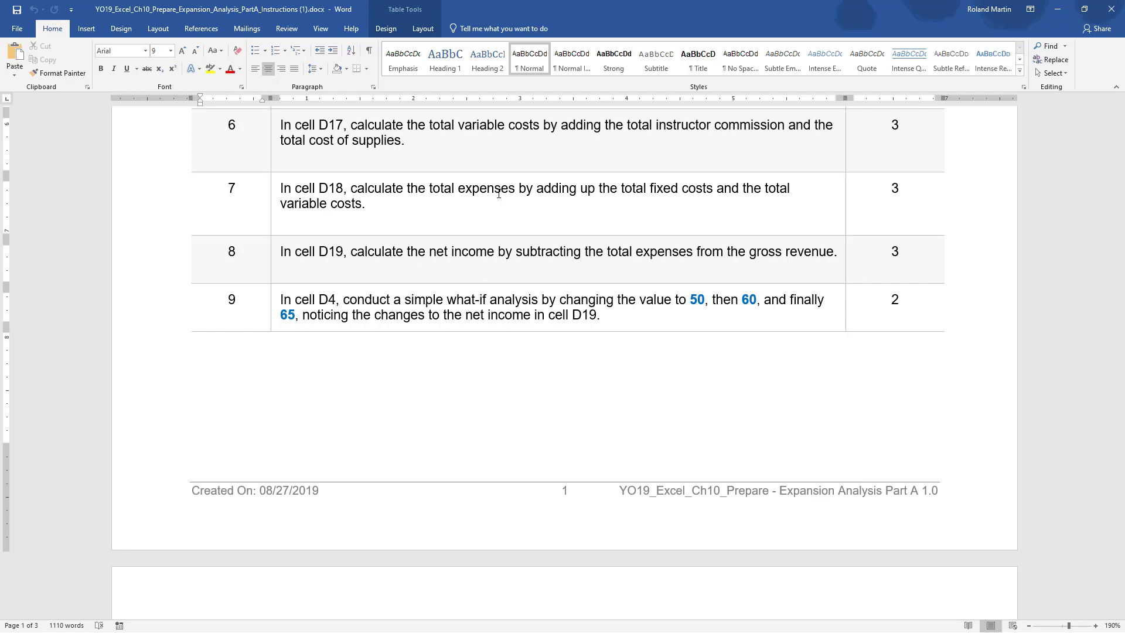
key("alt+Tab")
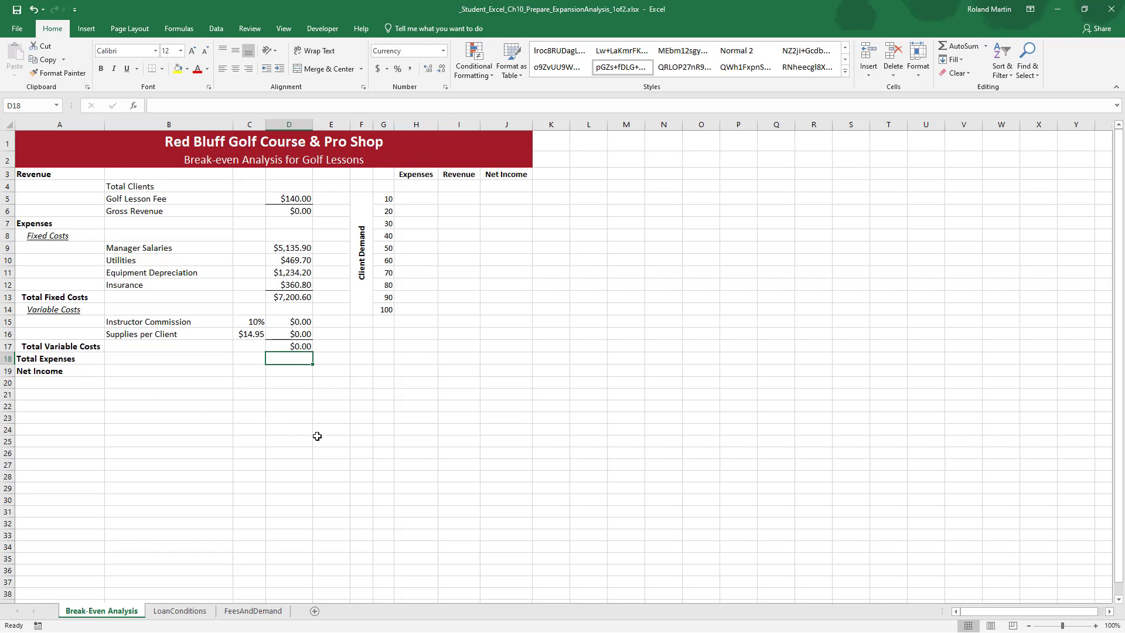
type("=")
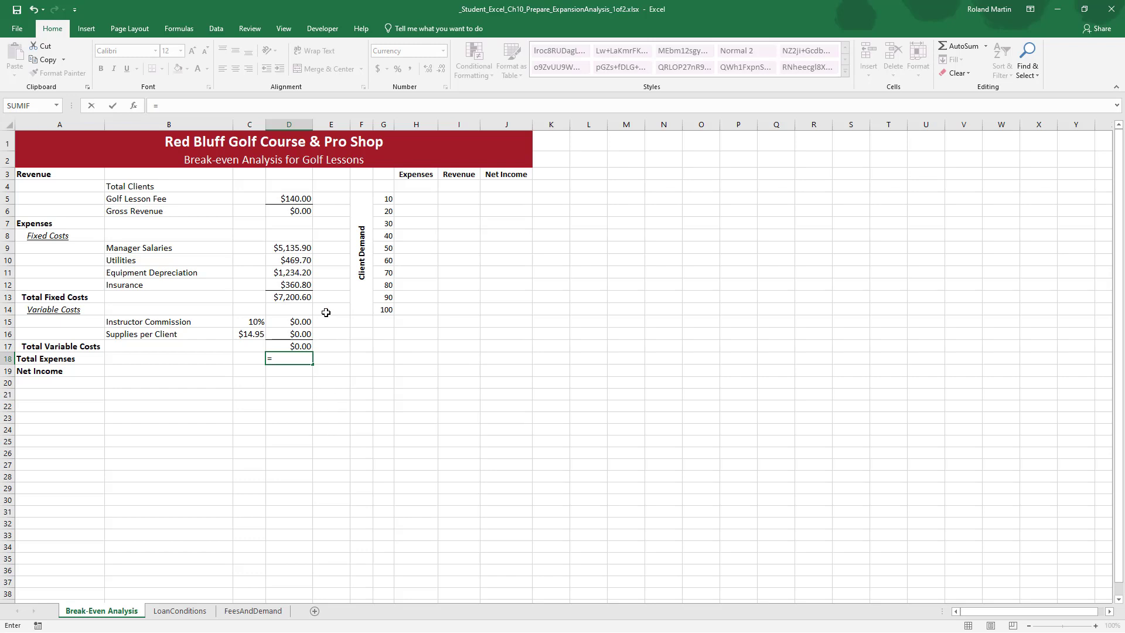
left_click(301, 298)
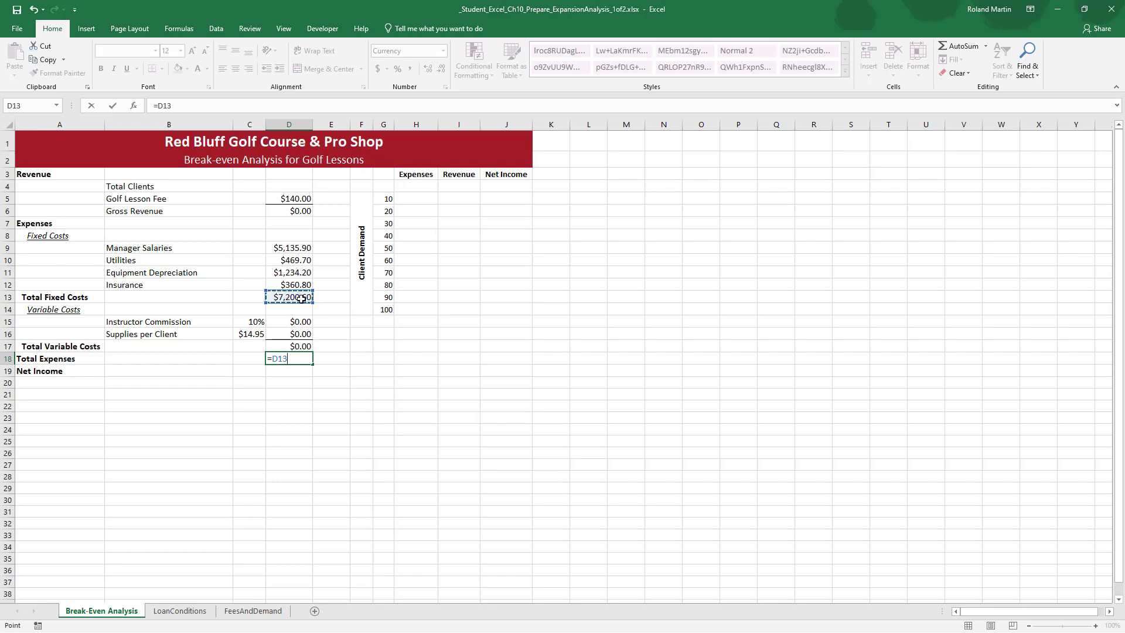
type("+")
left_click(290, 345)
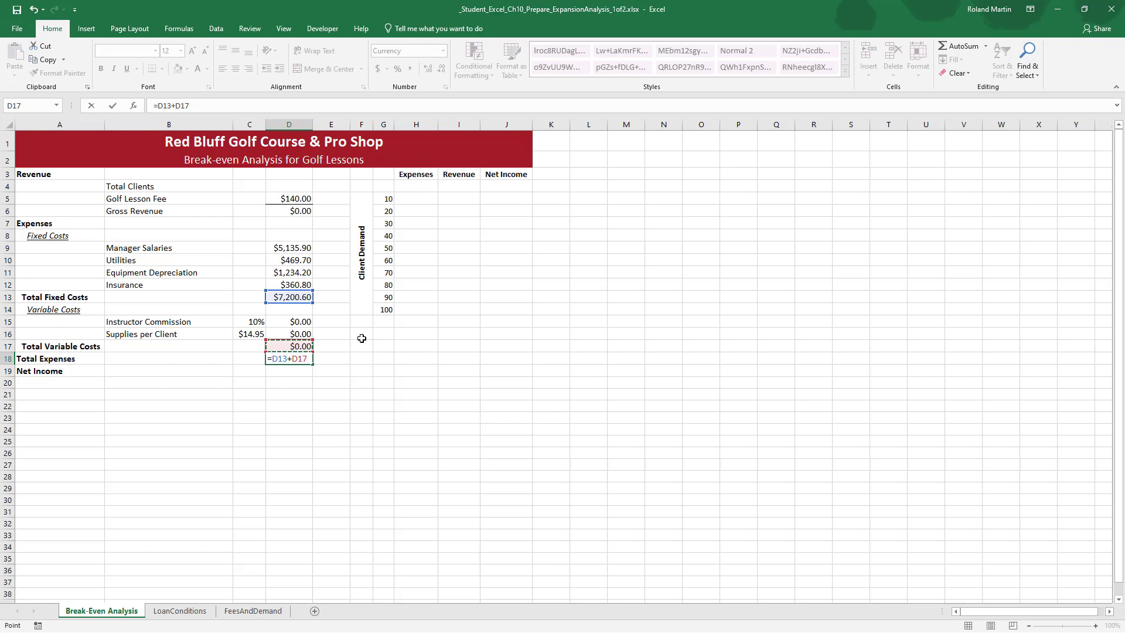
key("Return")
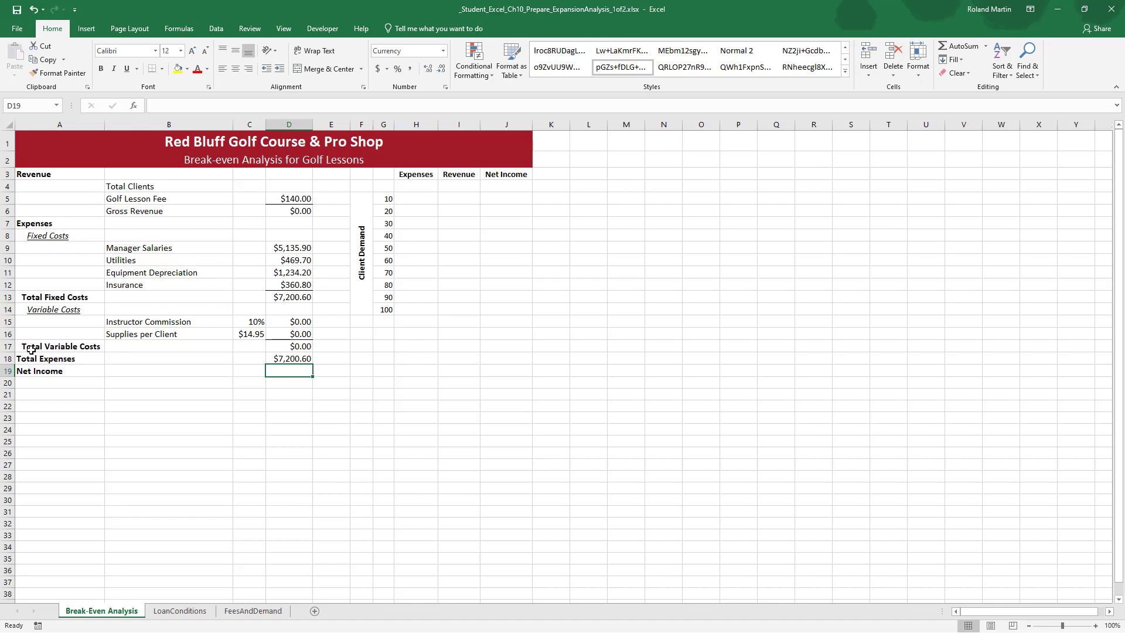
Check instruction 8 in the Word document, then calculate the net income in Excel cell D19 with =D6-D18.
key("alt+Tab")
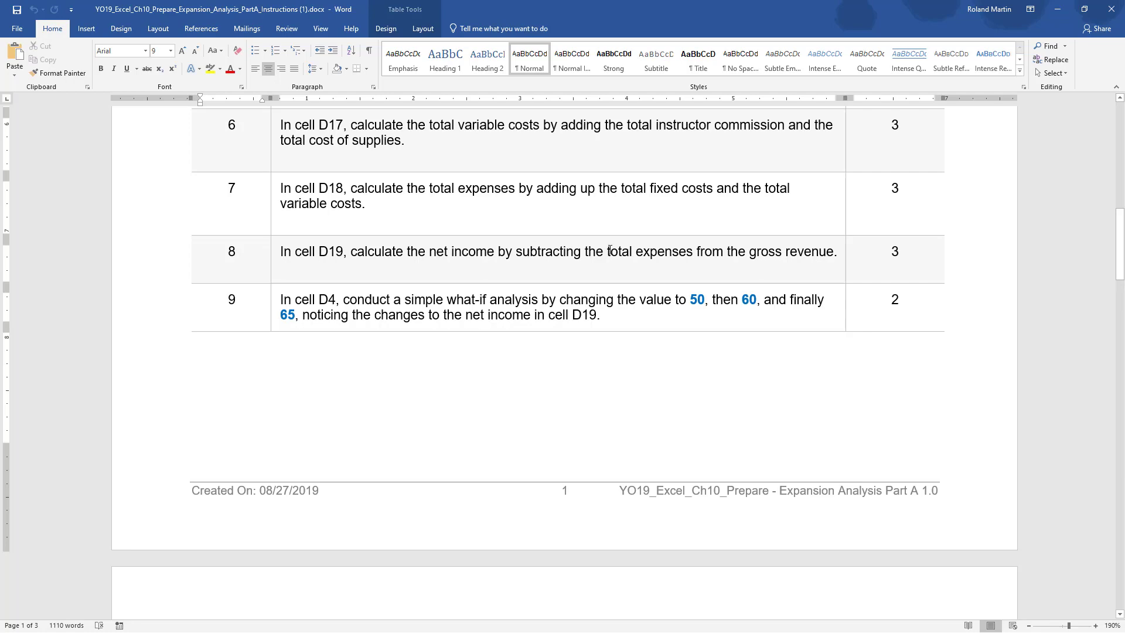
key("alt+Tab")
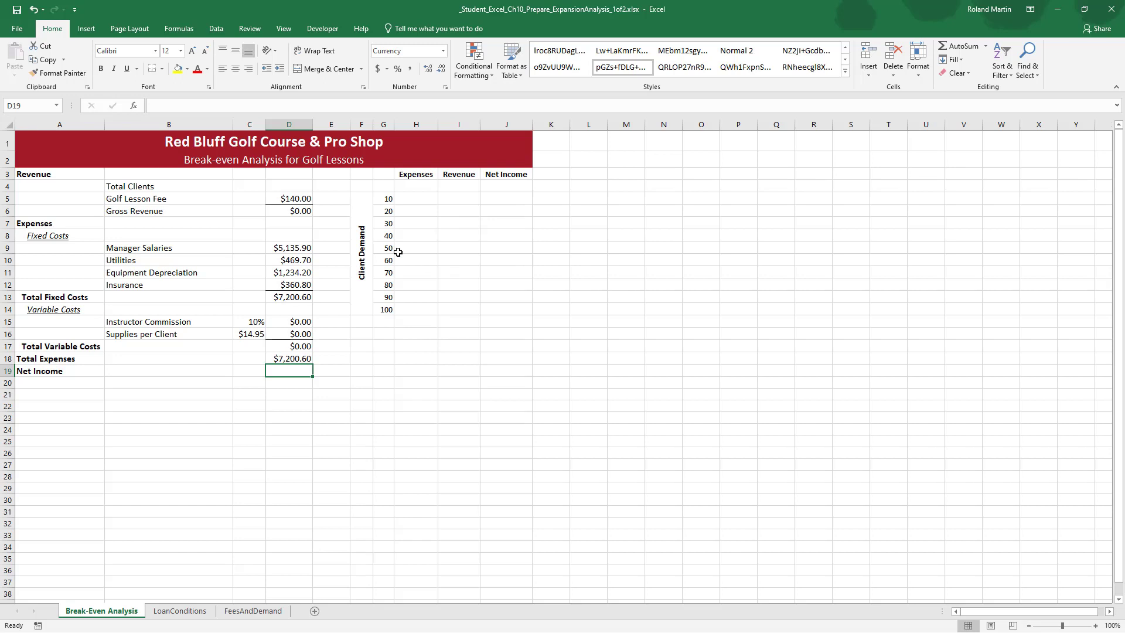
type("=")
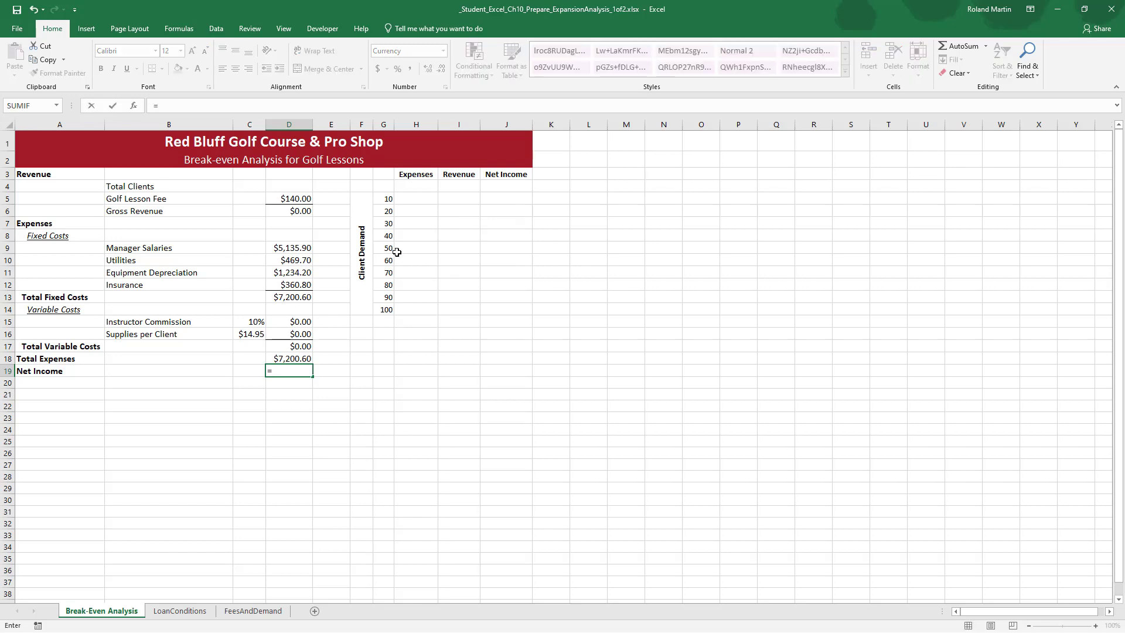
left_click(300, 212)
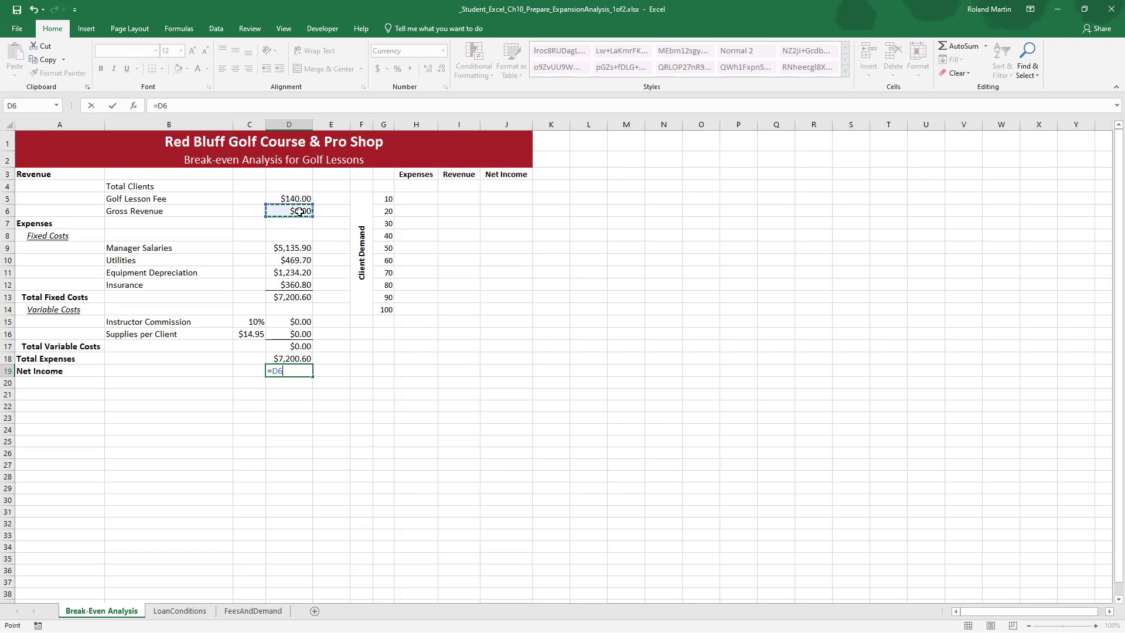
type("-")
left_click(291, 357)
key("Return")
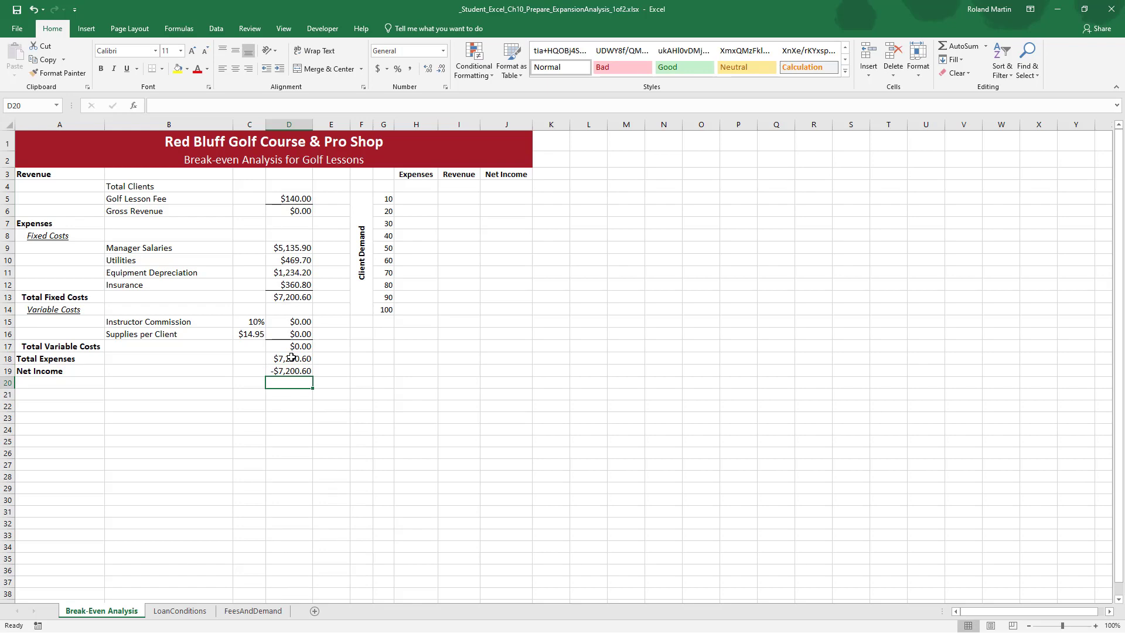
Check instruction 9 in the Word document, then start the what-if analysis in Excel by entering 50 total clients in cell D4.
key("alt+Tab")
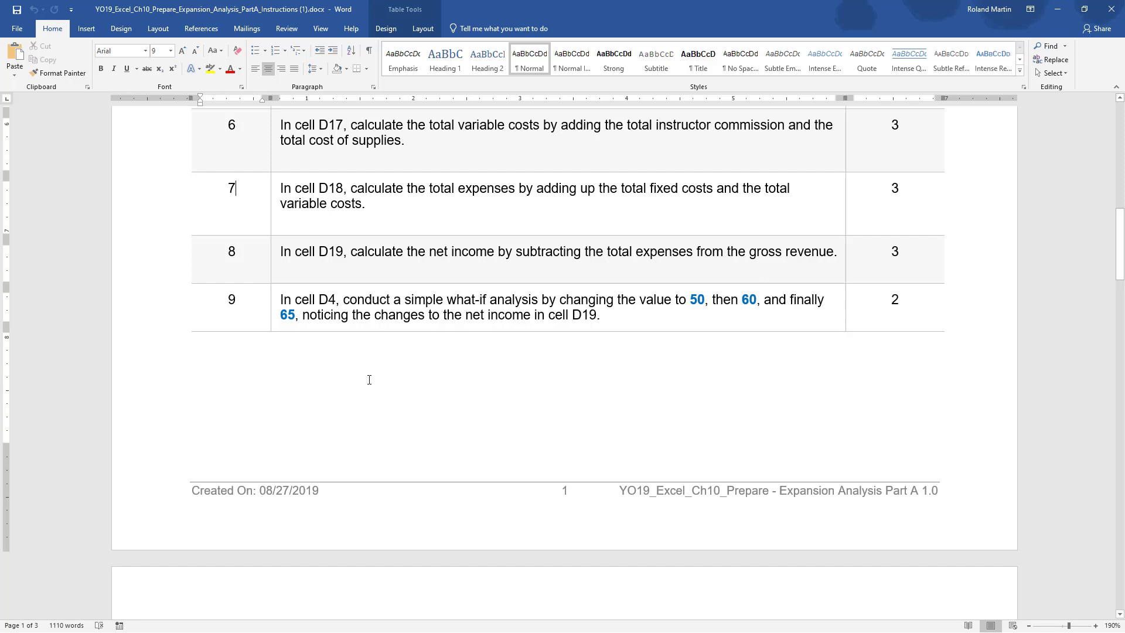
scroll(369, 379, "down", 3)
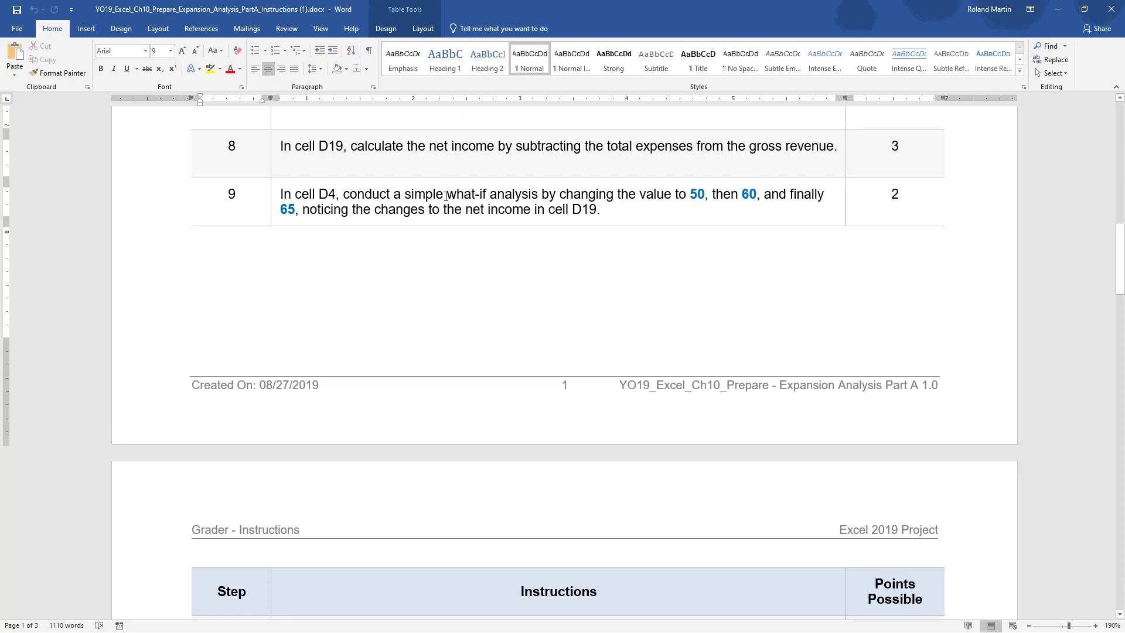
key("alt+Tab")
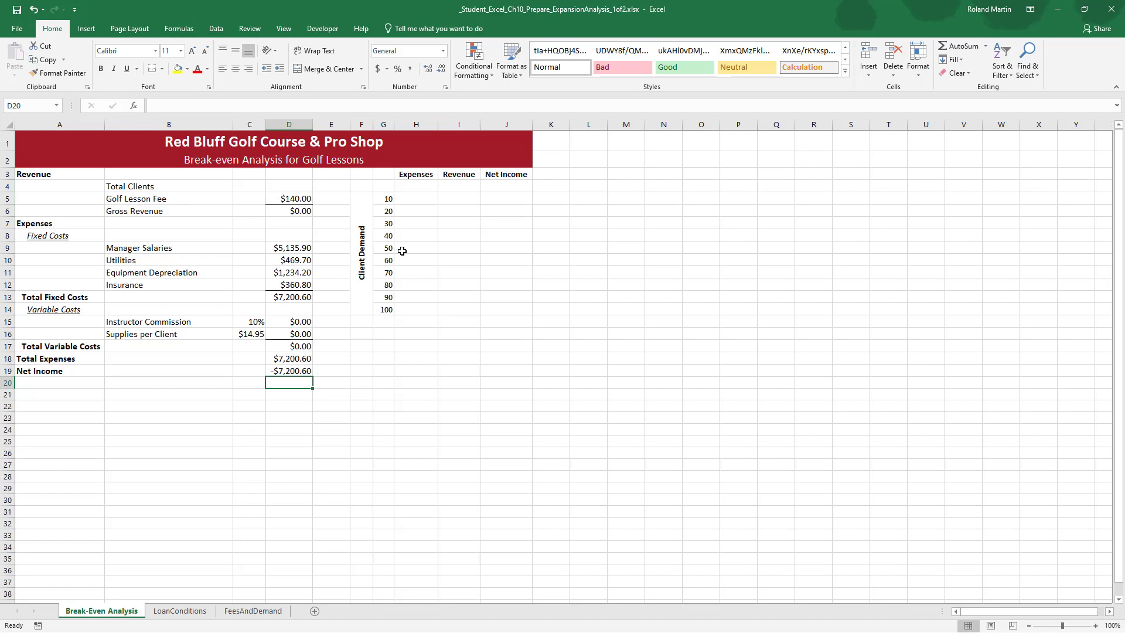
key("alt+Tab")
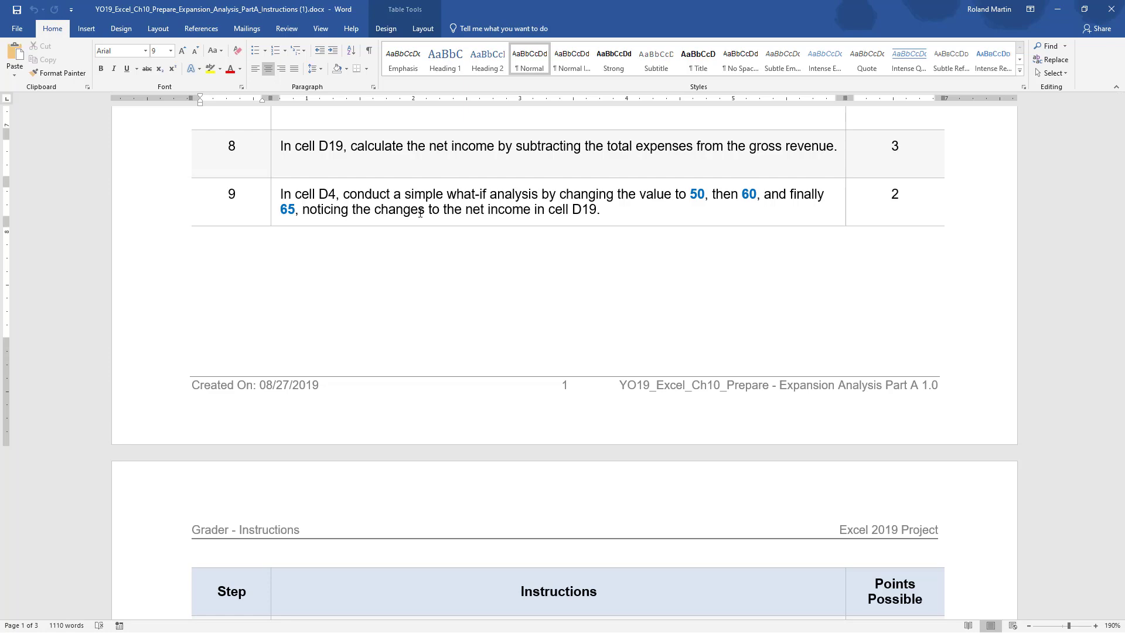
key("alt+Tab")
left_click(285, 188)
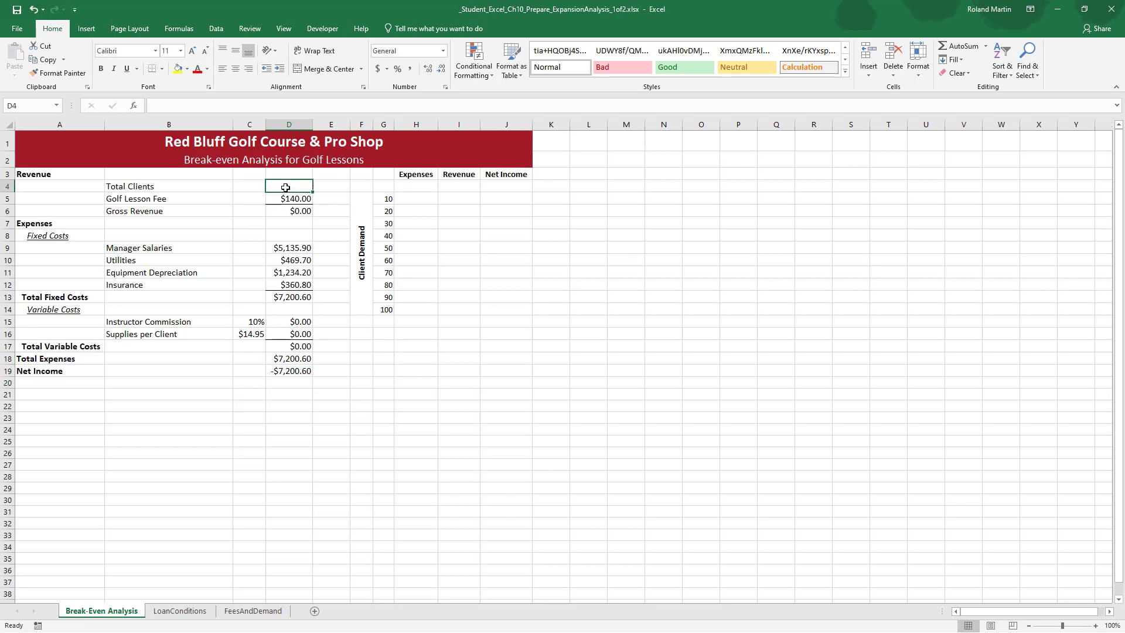
type("50")
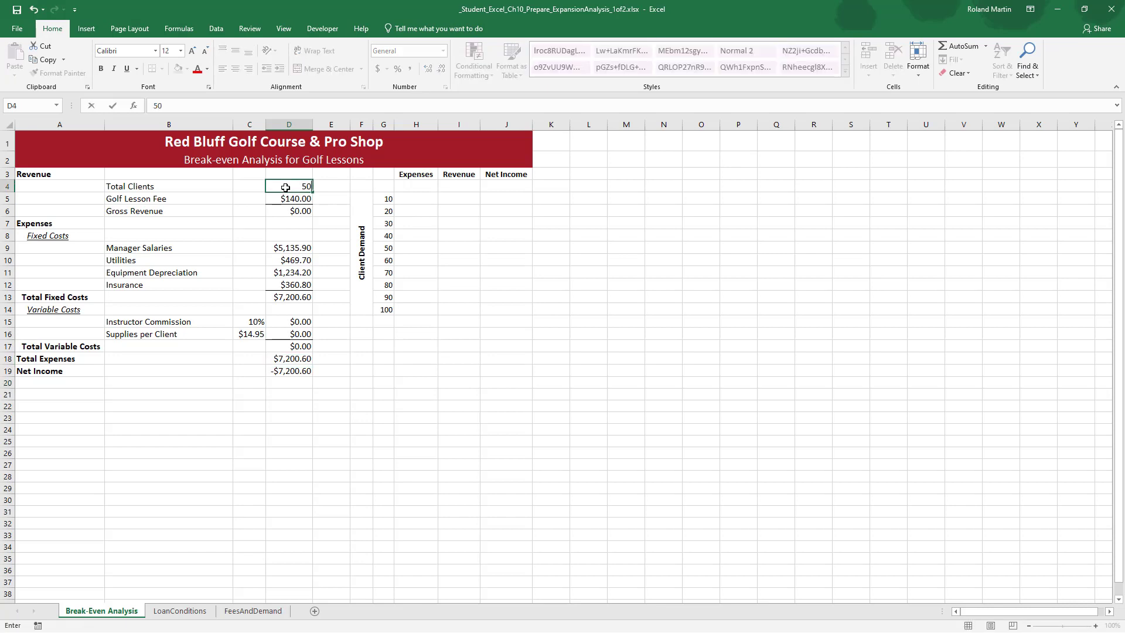
key("Return")
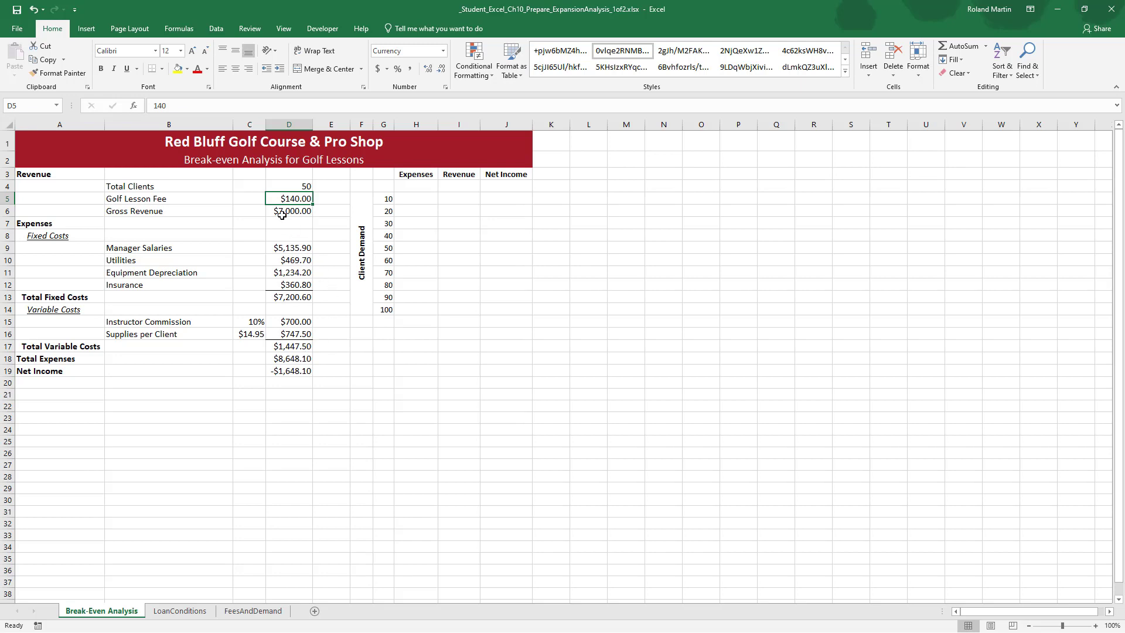
Continue the what-if analysis by changing the total clients in D4 to 60 and finally to 65.
left_click(294, 185)
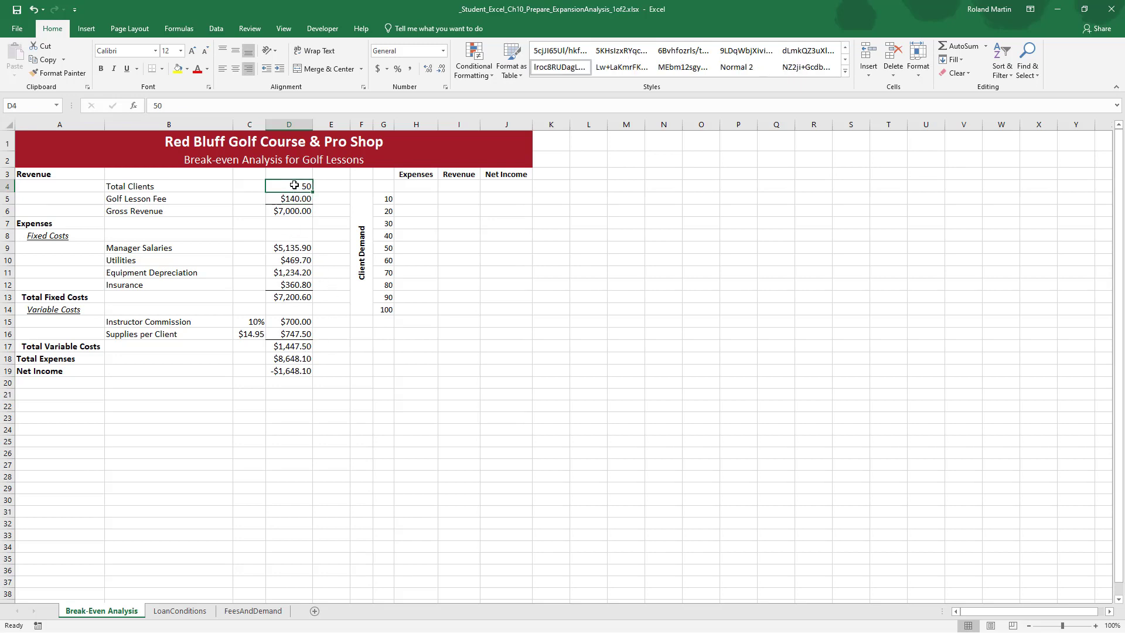
type("60")
key("Return")
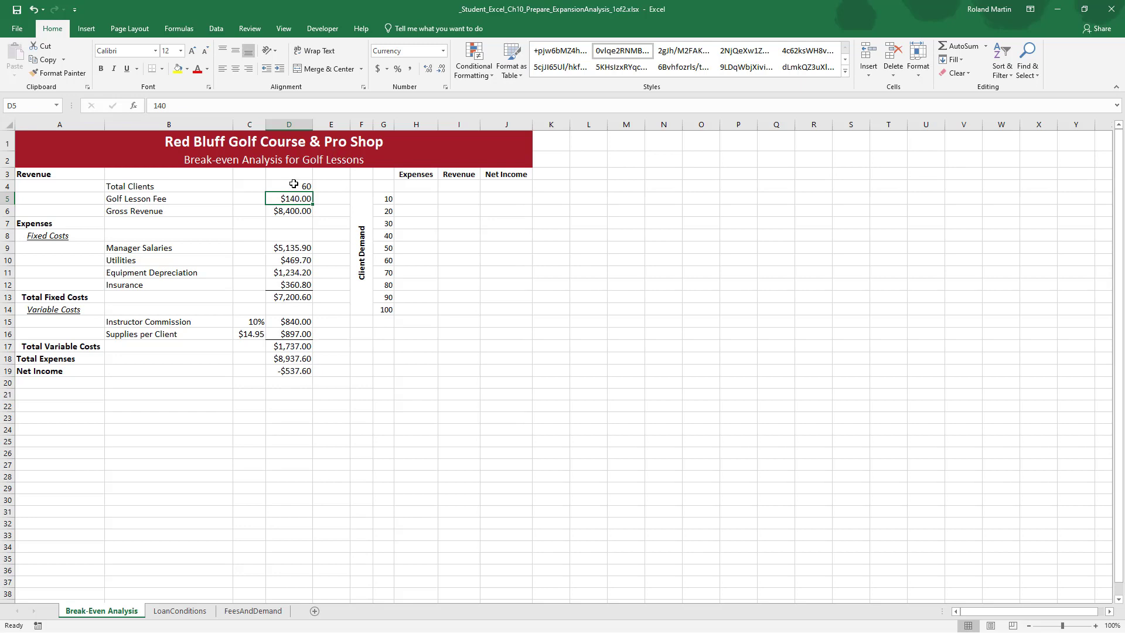
left_click(293, 186)
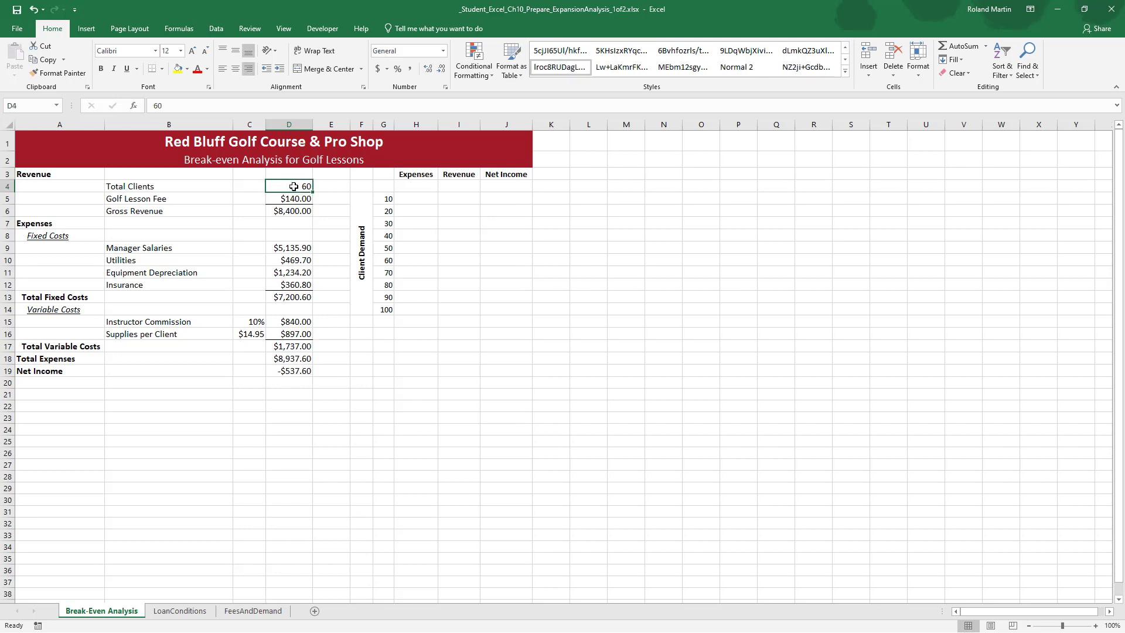
type("65")
key("Return")
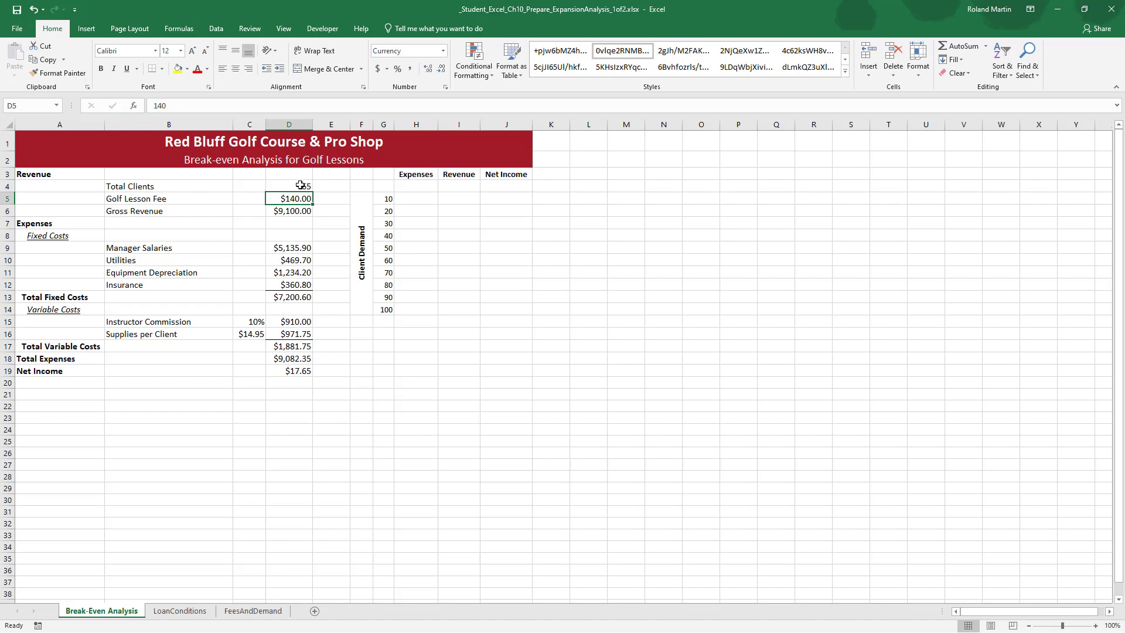
Check instruction 10 in the Word document, and insert a Scroll Bar form control over E4:E17 on the Break-Even Analysis sheet in Excel.
key("alt+Tab")
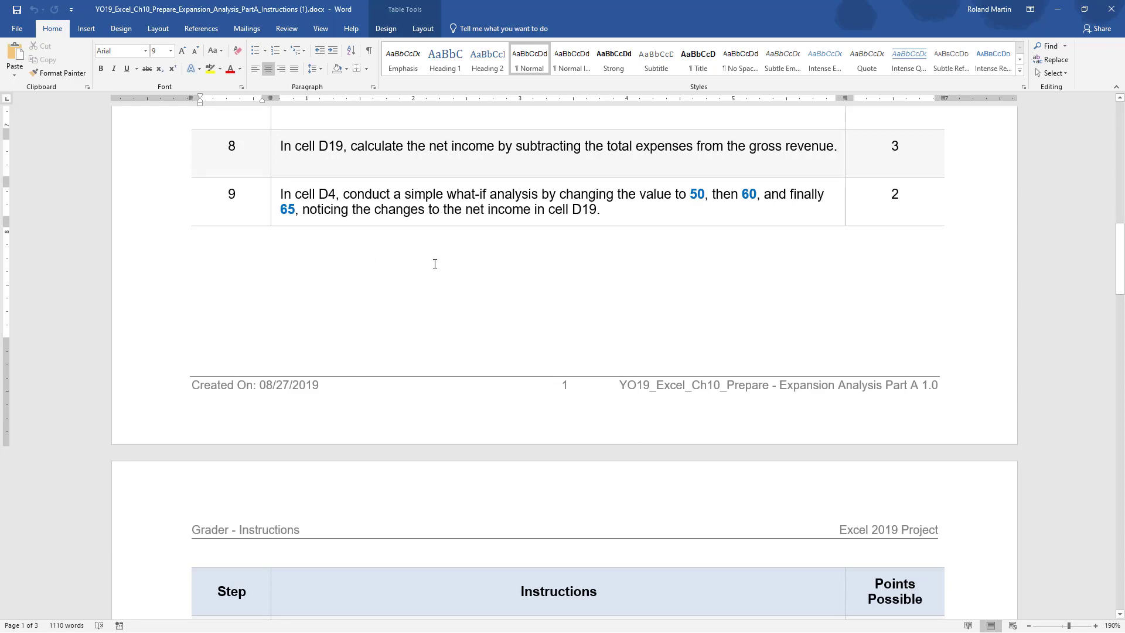
scroll(434, 263, "down", 7)
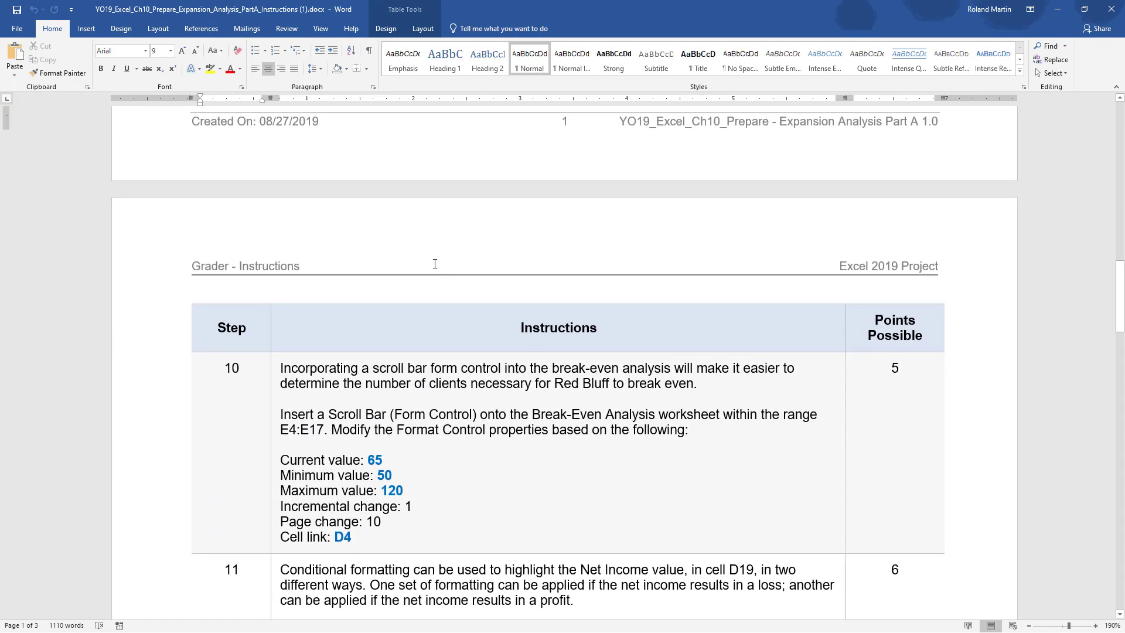
scroll(435, 263, "down", 2)
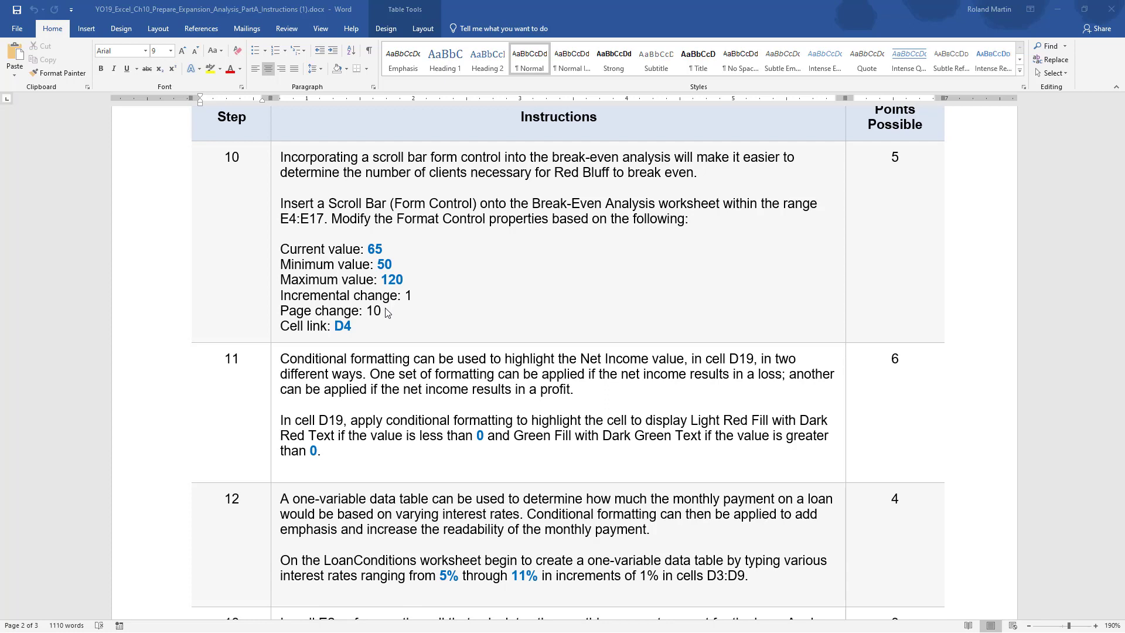
key("alt+Tab")
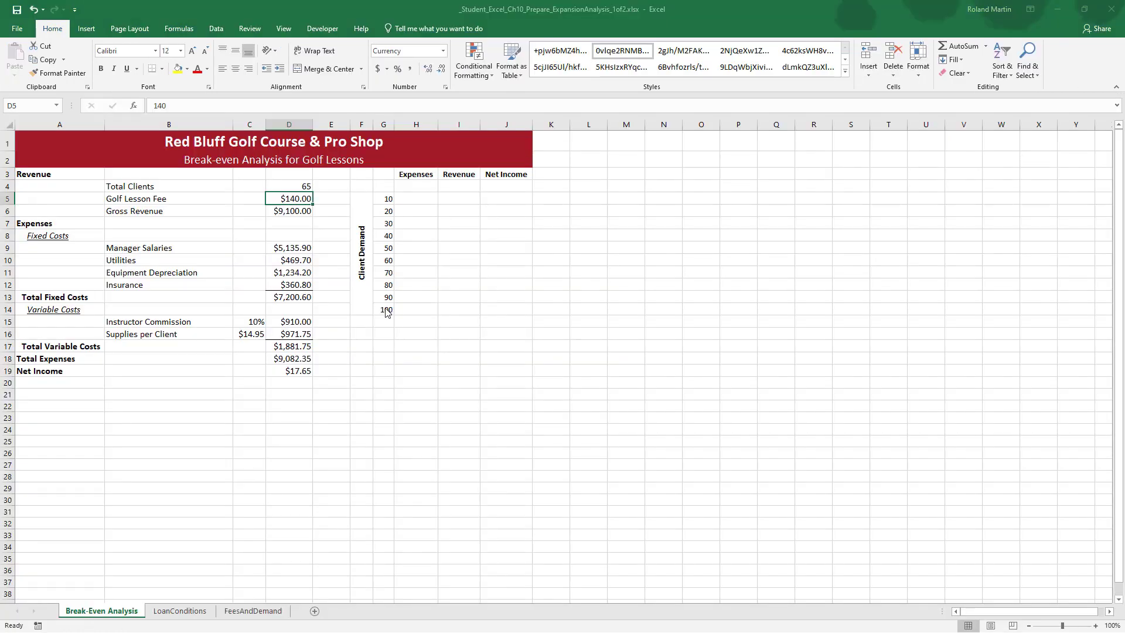
left_click(334, 191)
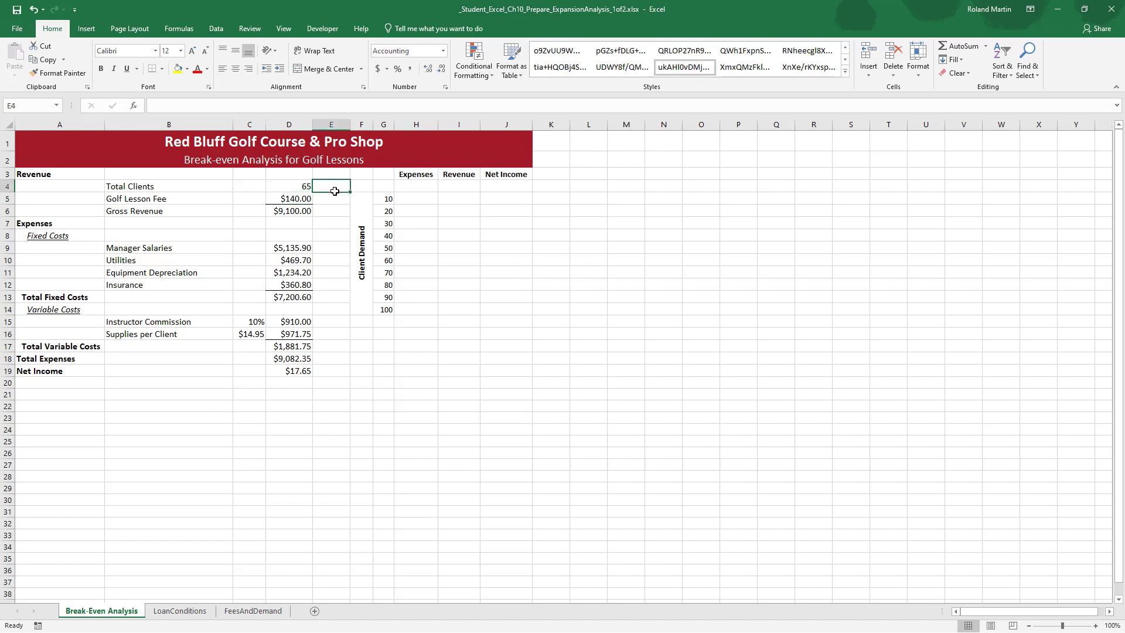
left_click(326, 33)
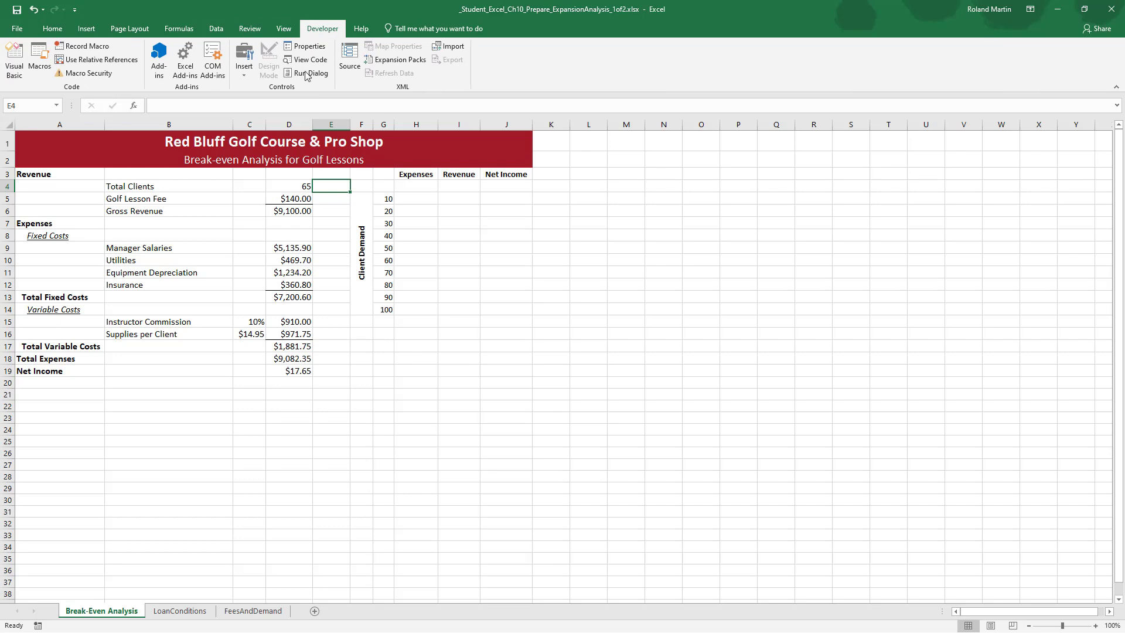
left_click(243, 73)
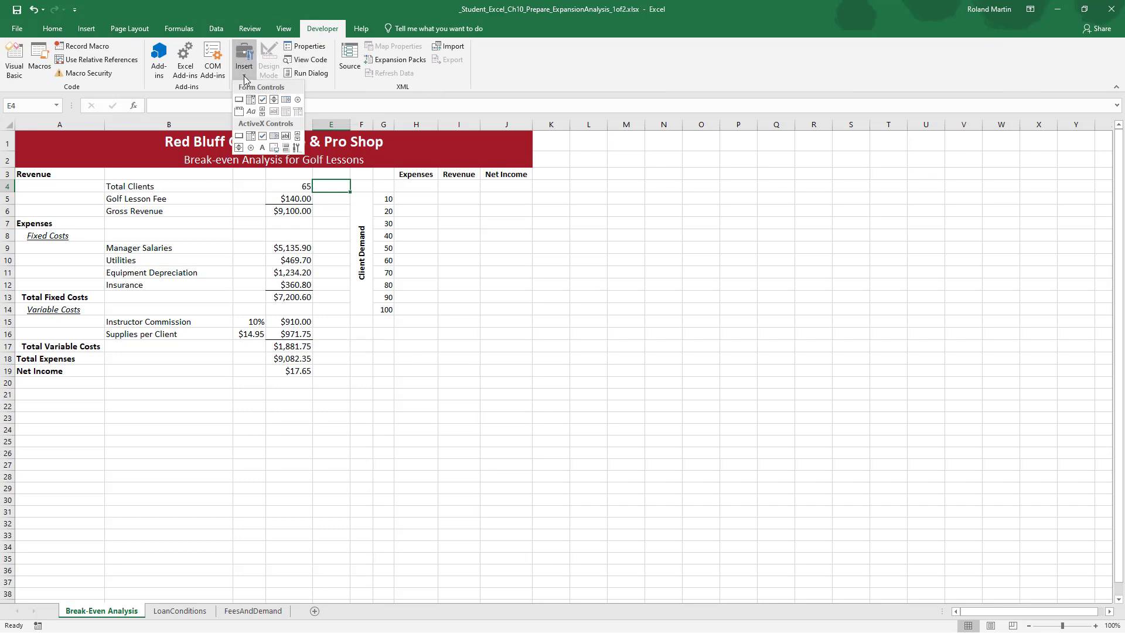
left_click(262, 112)
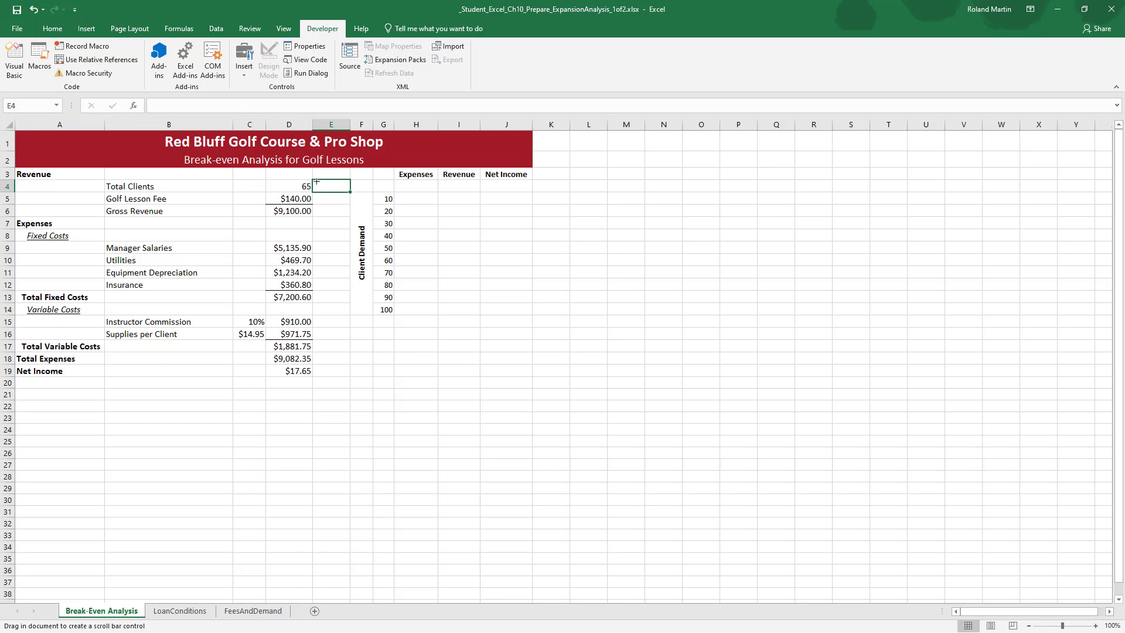
left_click_drag(315, 182, 347, 351)
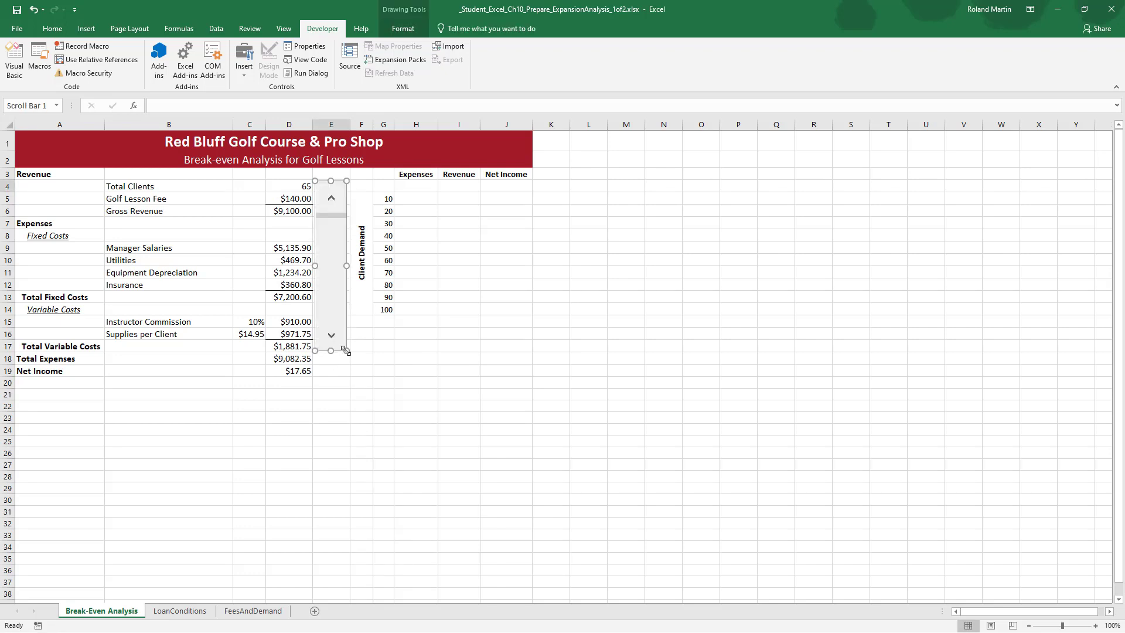
Set the scroll bar's control properties to current value 65, minimum value 50 and maximum value 120.
right_click(332, 249)
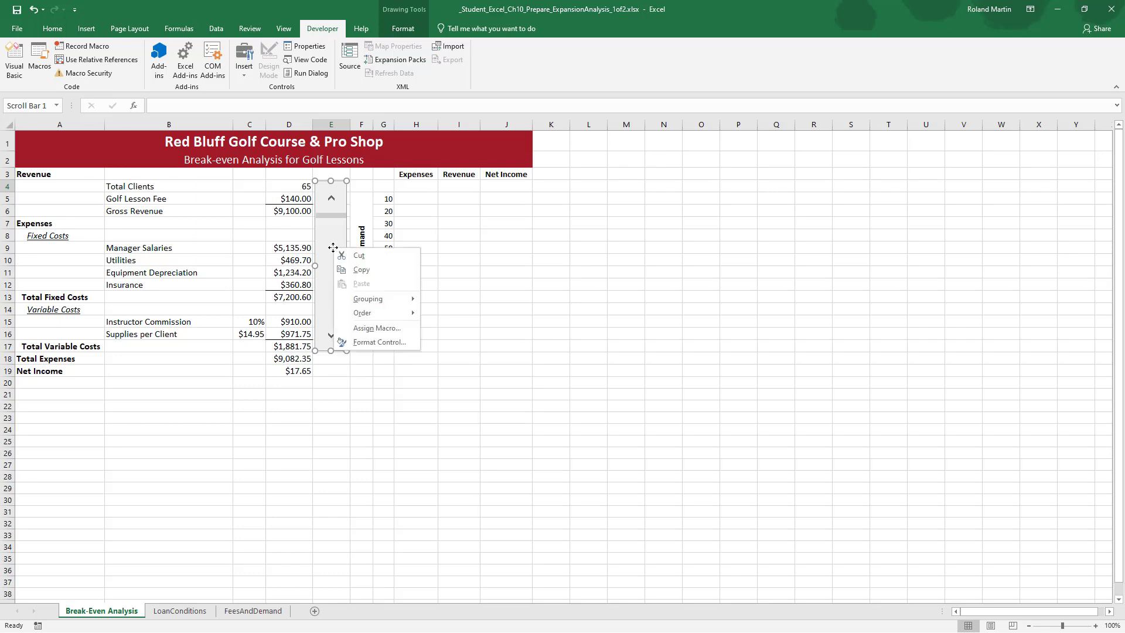
left_click(380, 342)
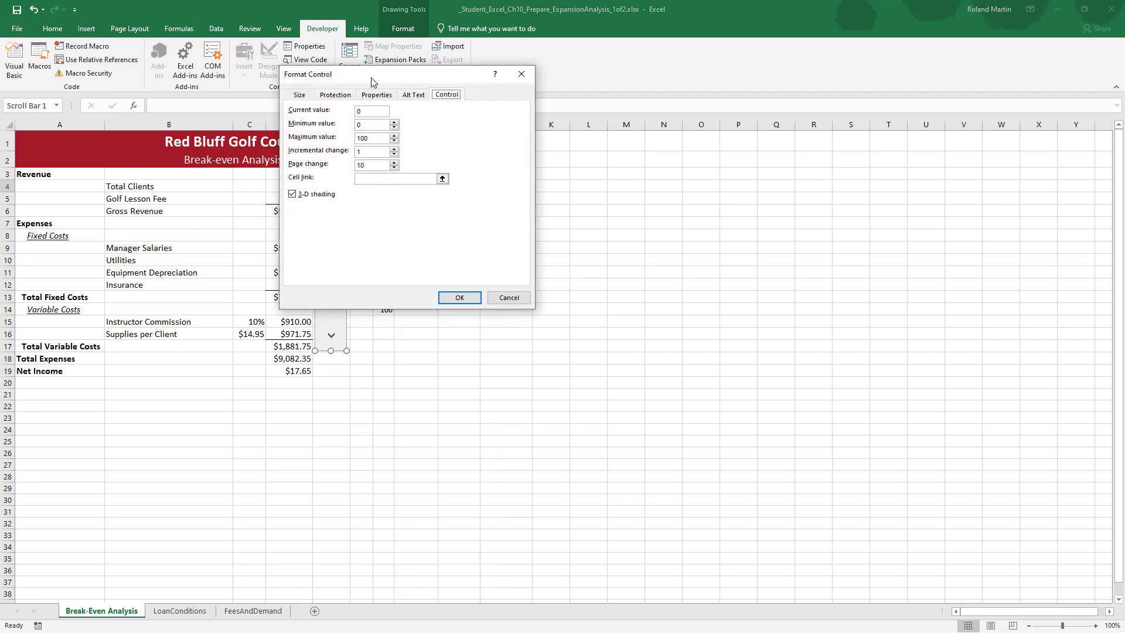
left_click_drag(371, 78, 376, 96)
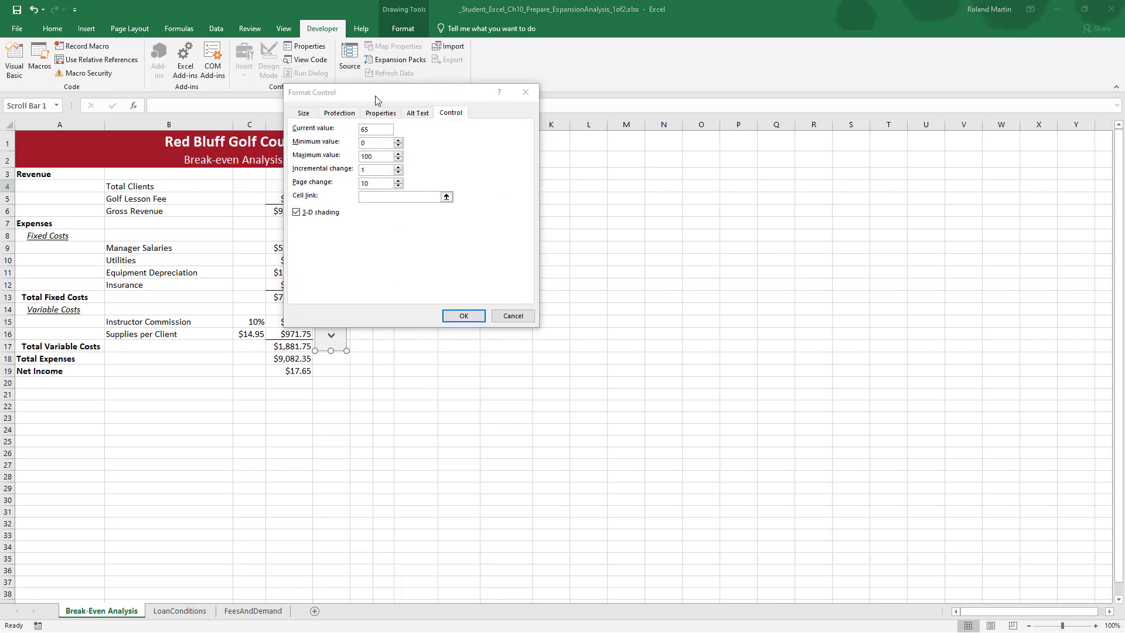
left_click(375, 97)
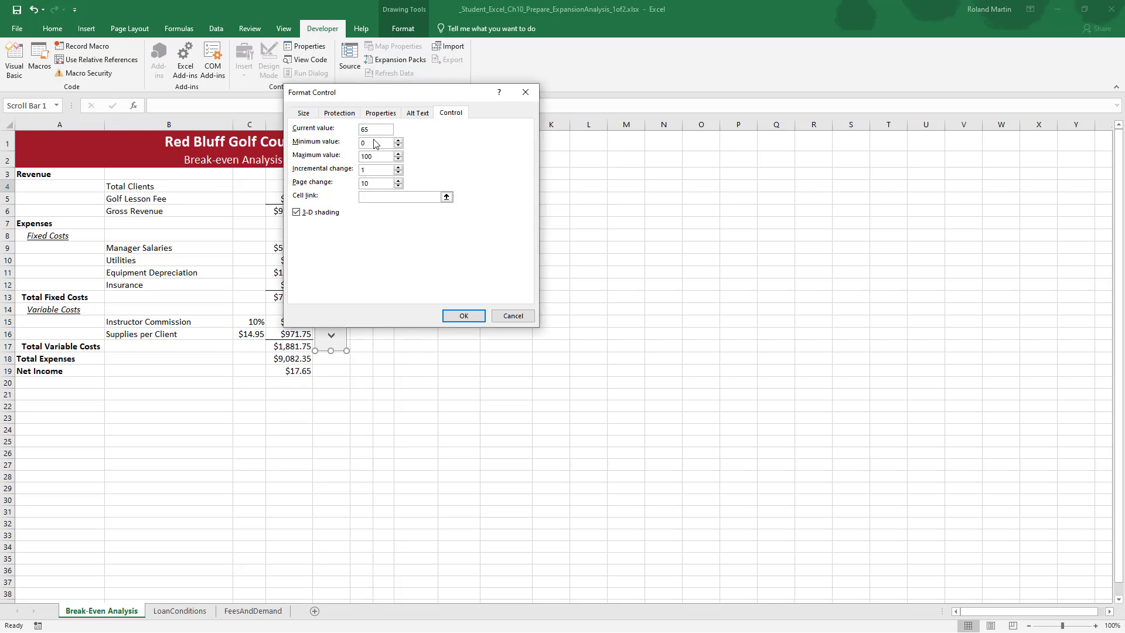
left_click_drag(370, 144, 358, 143)
type("50")
left_click_drag(372, 157, 360, 158)
type("120")
Link the scroll bar to cell D4 and apply the control settings.
type("D4")
key("BackSpace")
key("BackSpace")
left_click(406, 202)
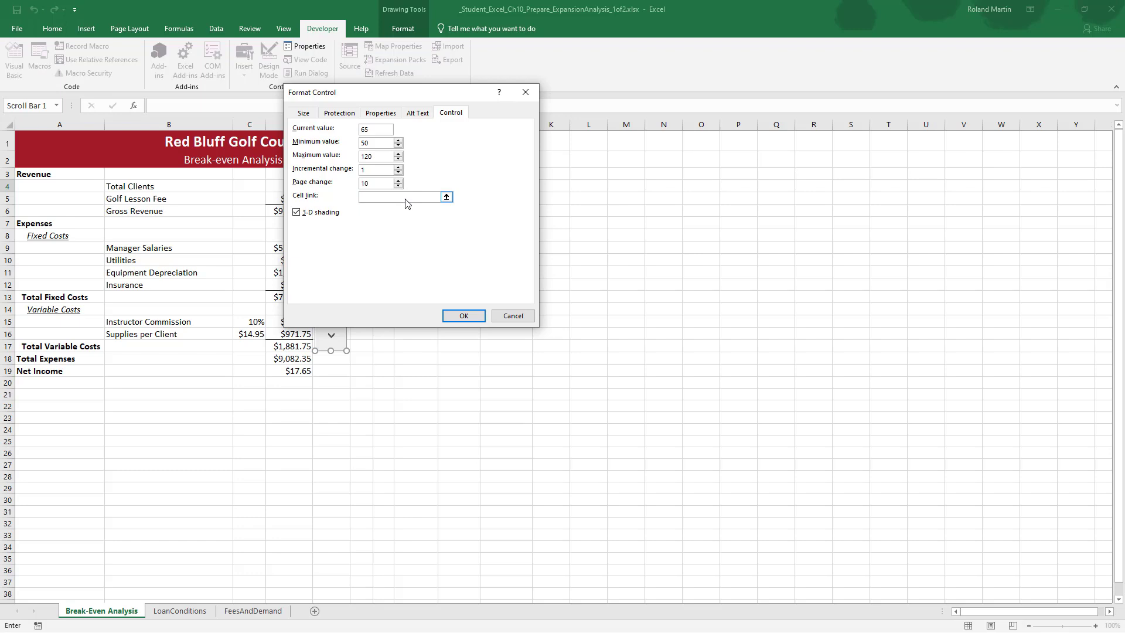
type("D4")
left_click(467, 316)
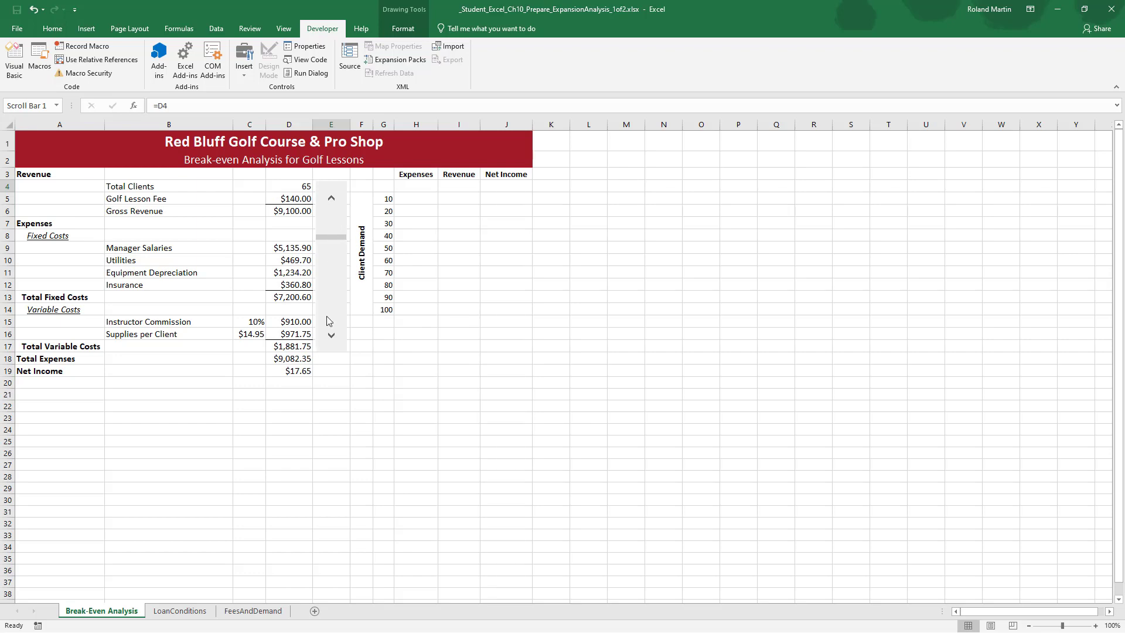
Test the scroll bar by moving the total clients to 80, 90 and 60, and back to 65.
left_click(333, 238, "ctrl")
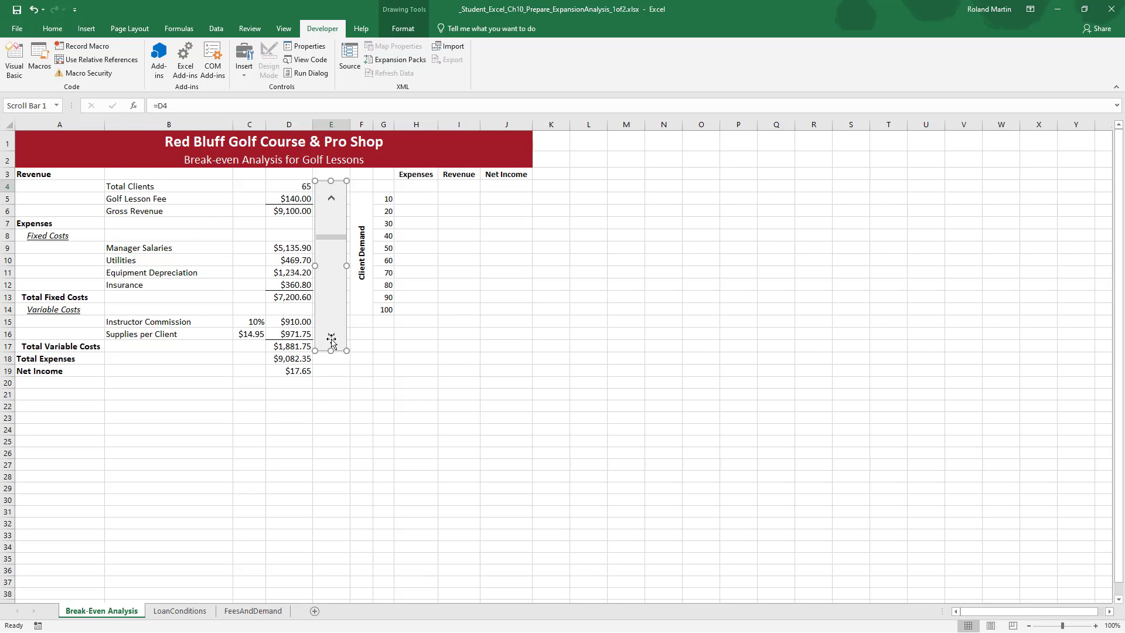
left_click(429, 334)
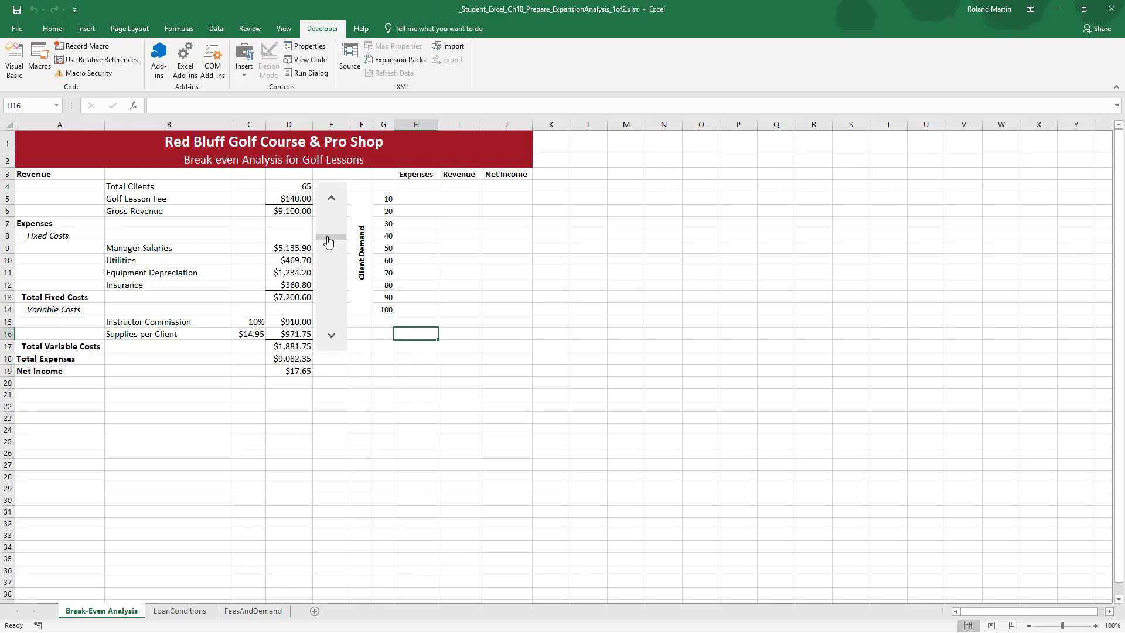
left_click_drag(328, 241, 328, 266)
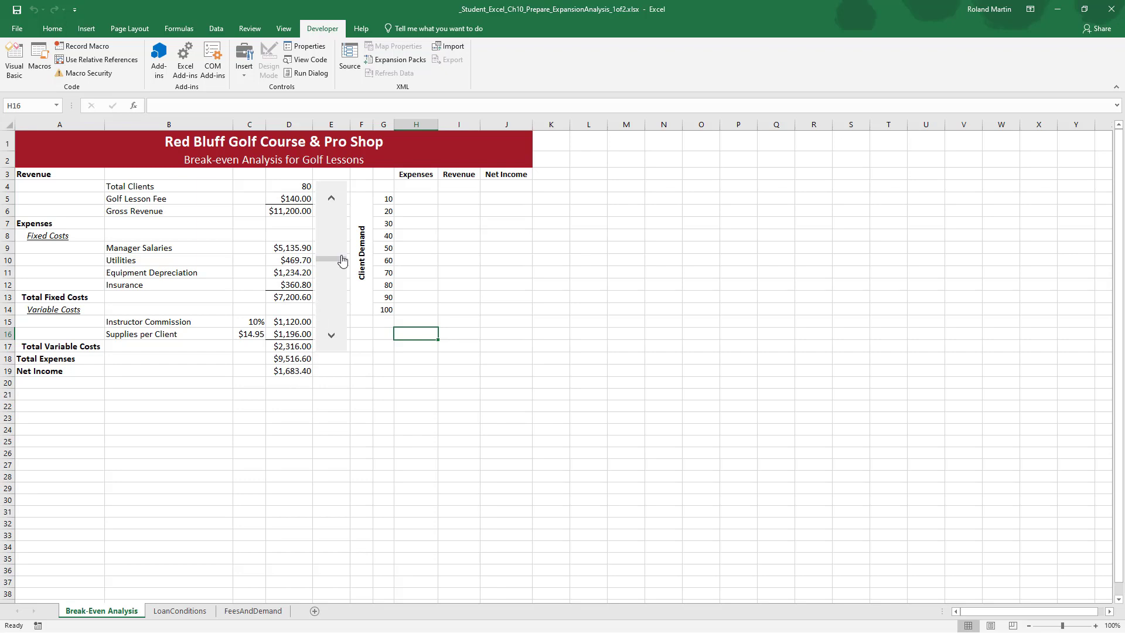
left_click(333, 267)
left_click_drag(333, 270, 334, 281)
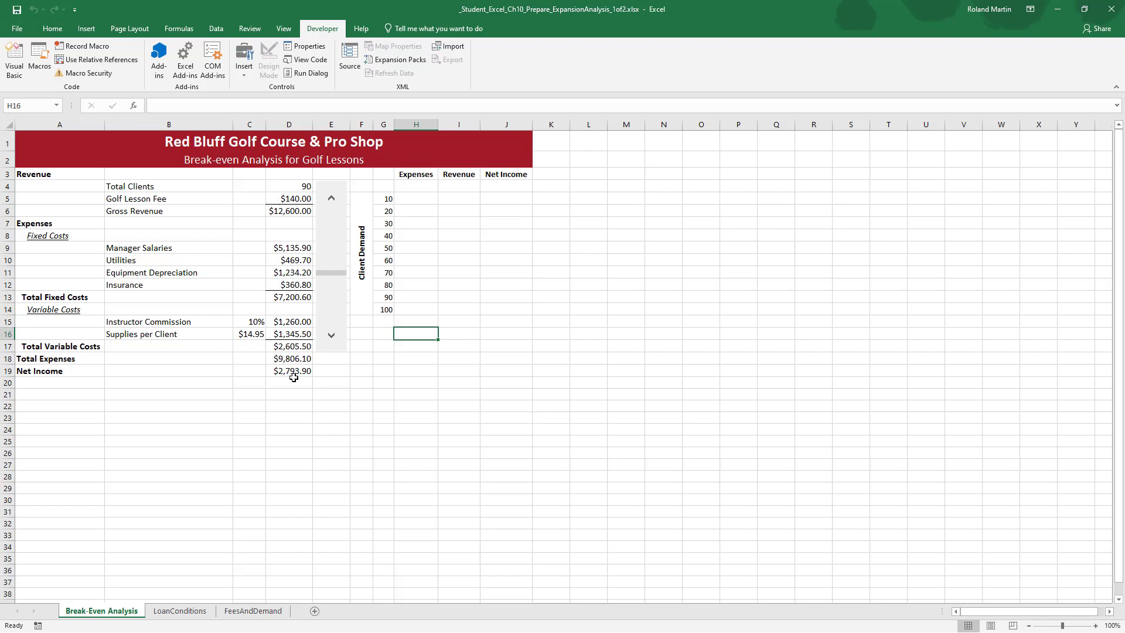
left_click_drag(337, 273, 339, 232)
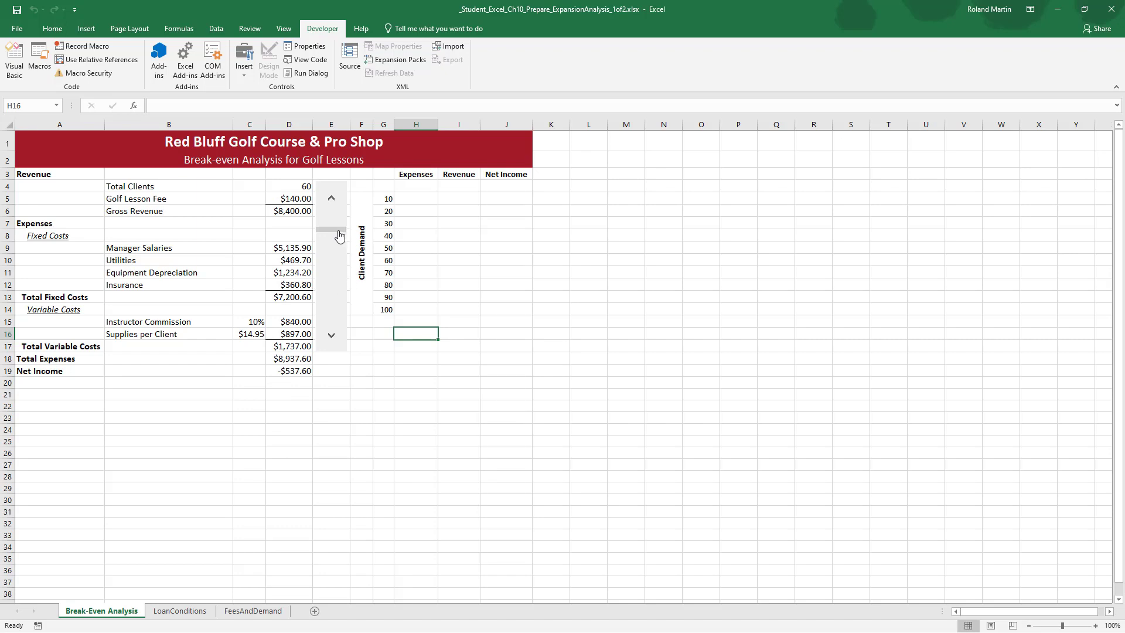
left_click_drag(339, 236, 341, 244)
Check instruction 11 in the Word document, and format Excel cell D19 with Light Red Fill with Dark Red Text for values less than 0.
key("alt+Tab")
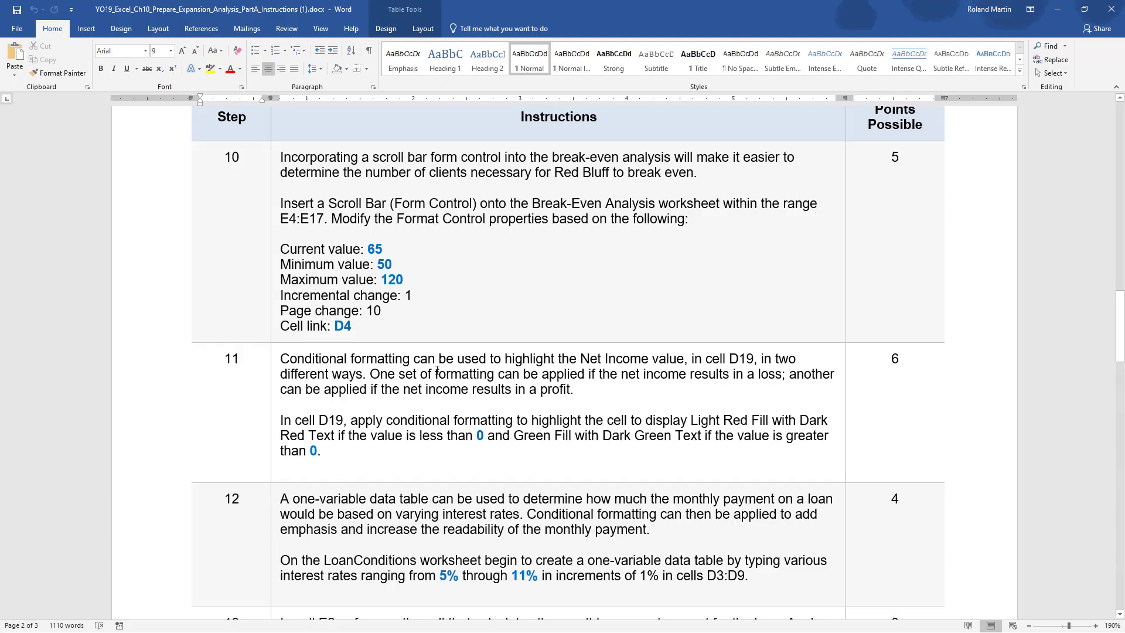
scroll(480, 366, "down", 5)
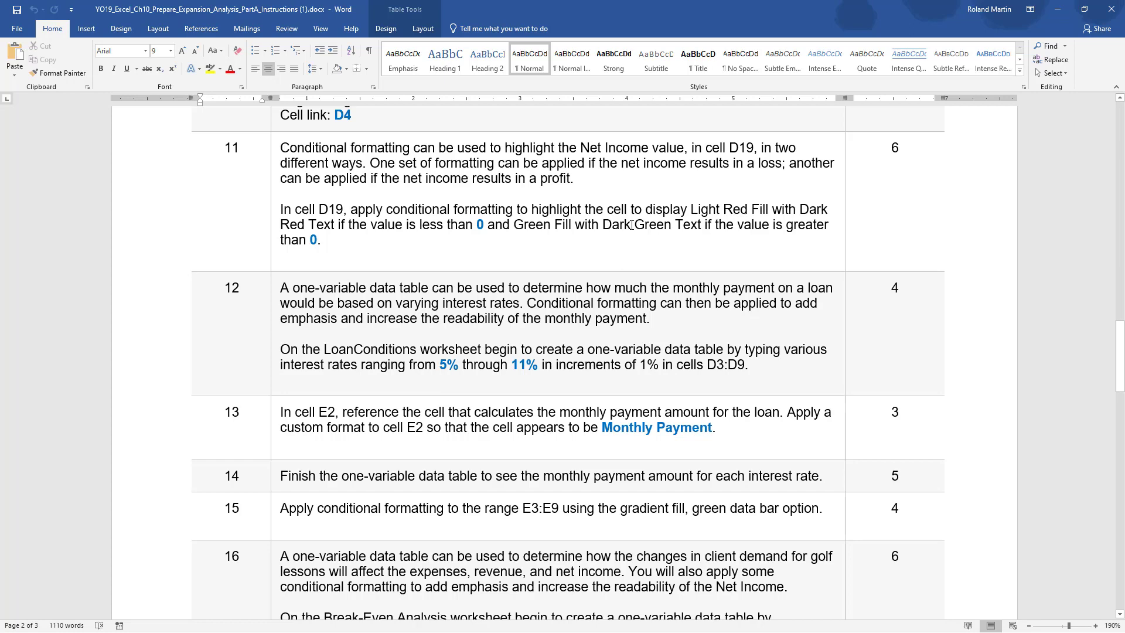
key("alt+Tab")
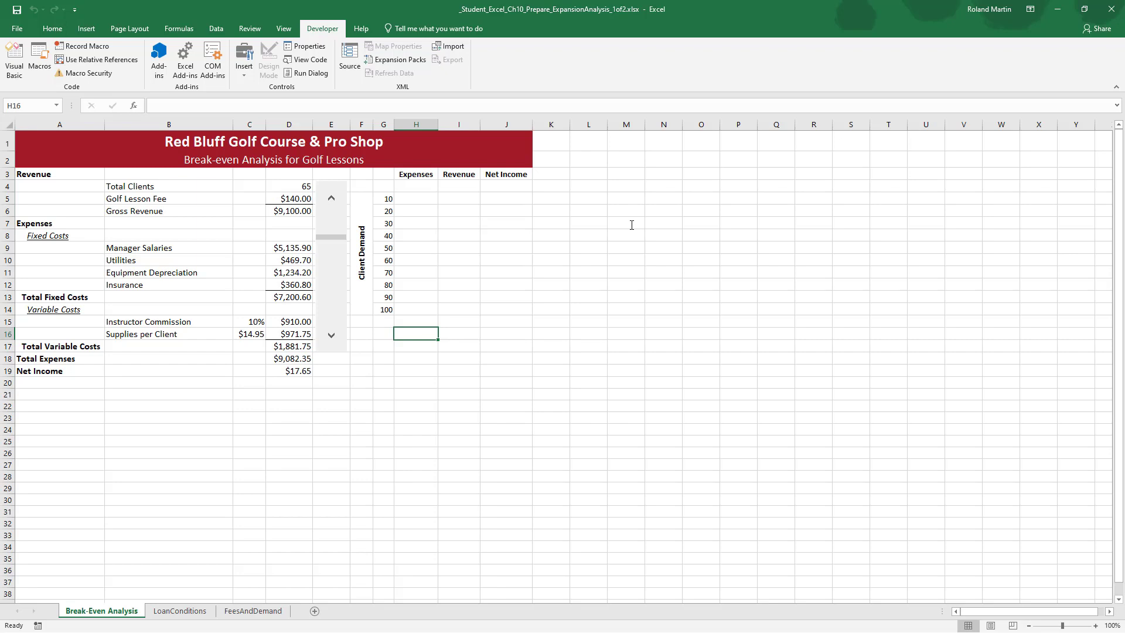
left_click(281, 374)
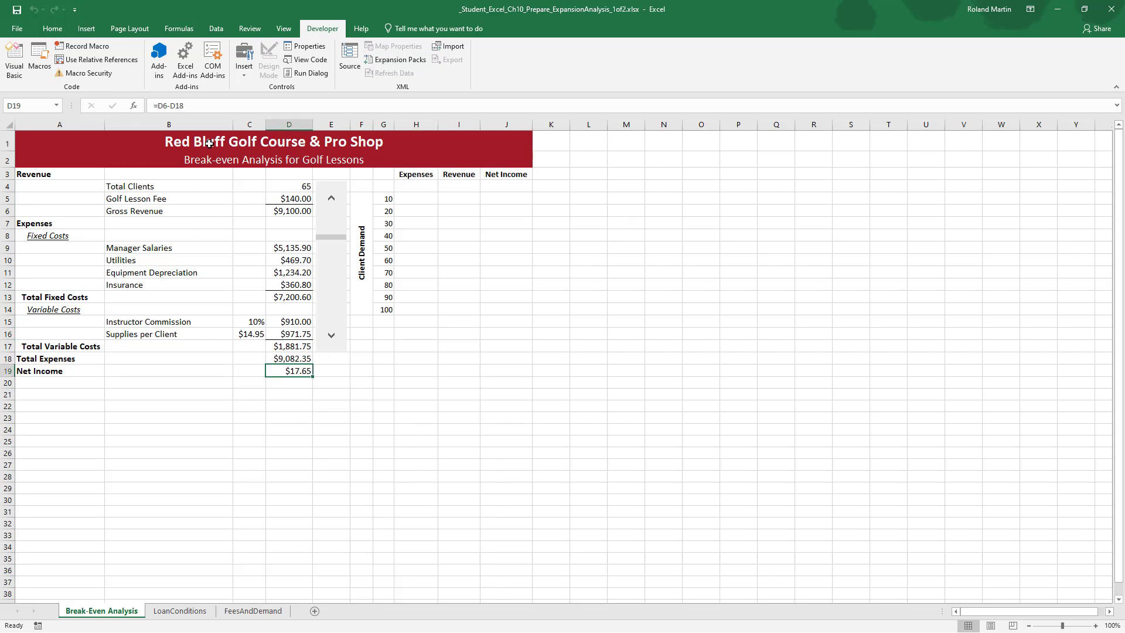
left_click(49, 32)
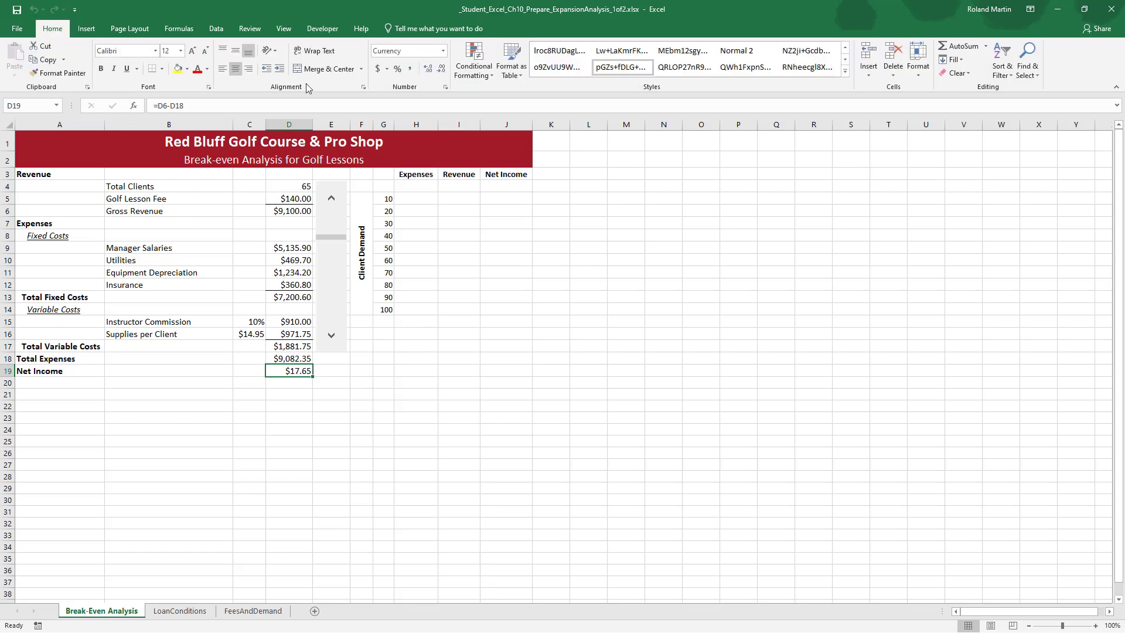
left_click(490, 79)
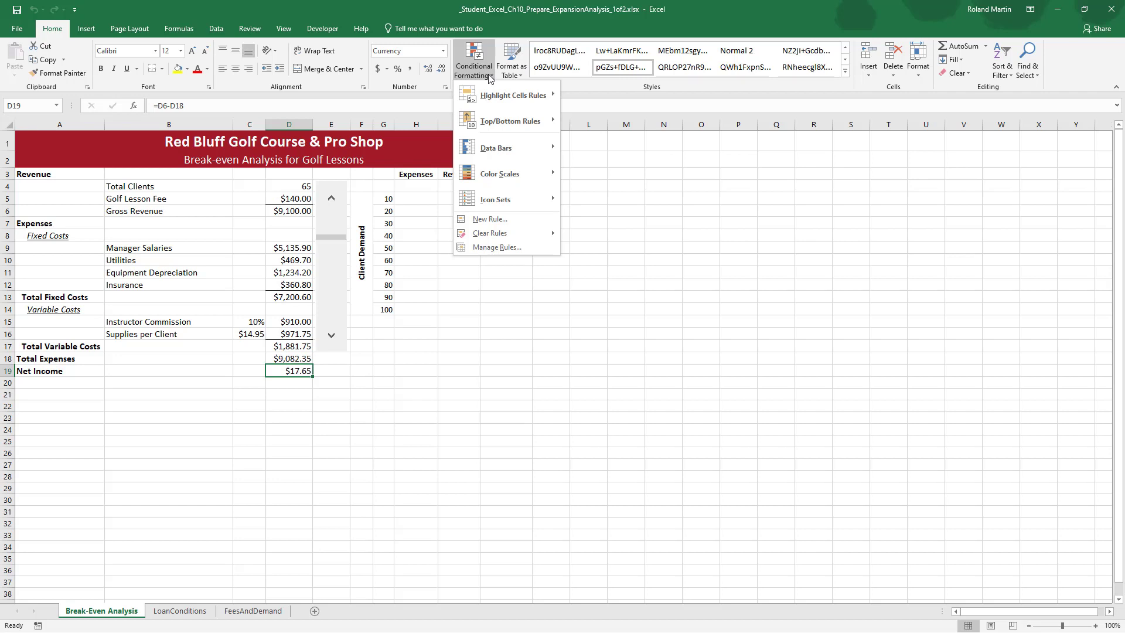
mouse_move(496, 96)
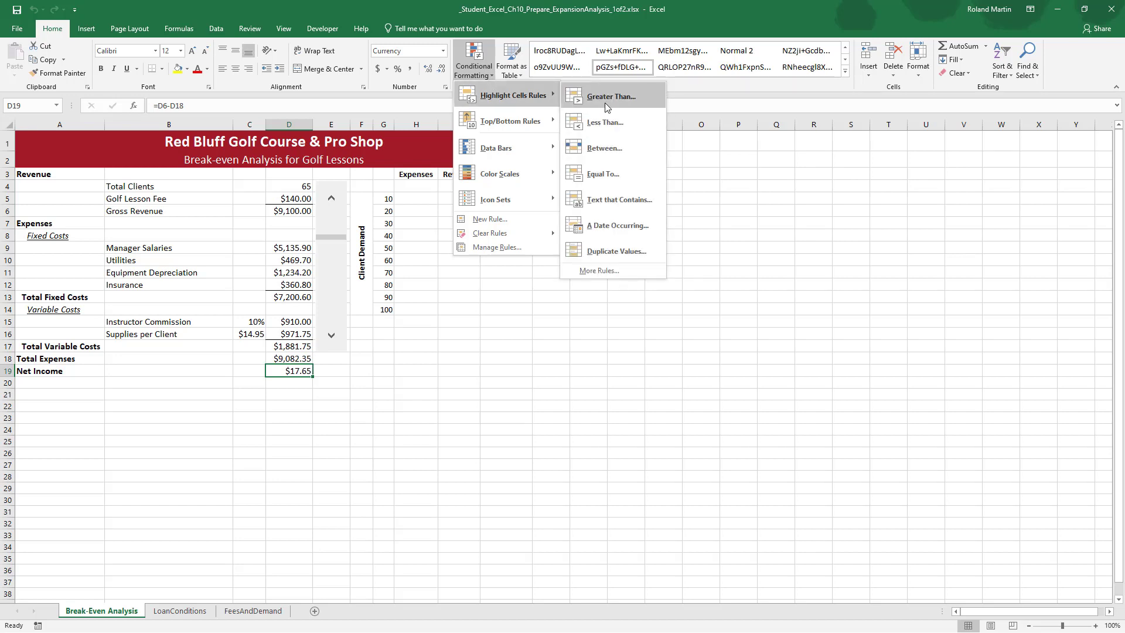
left_click(607, 126)
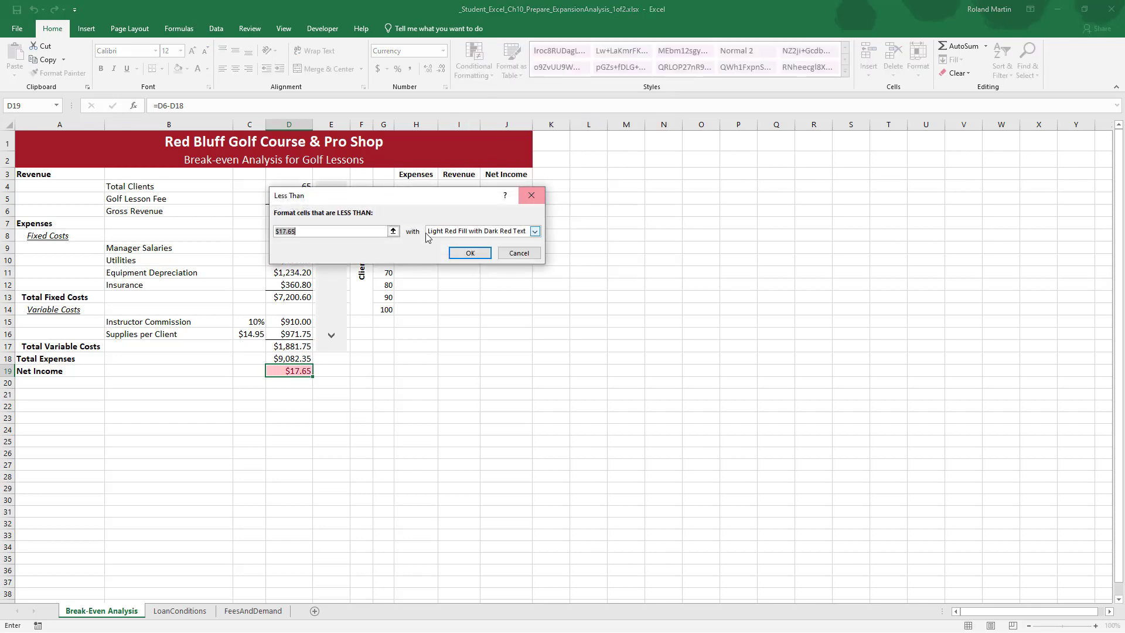
type("0")
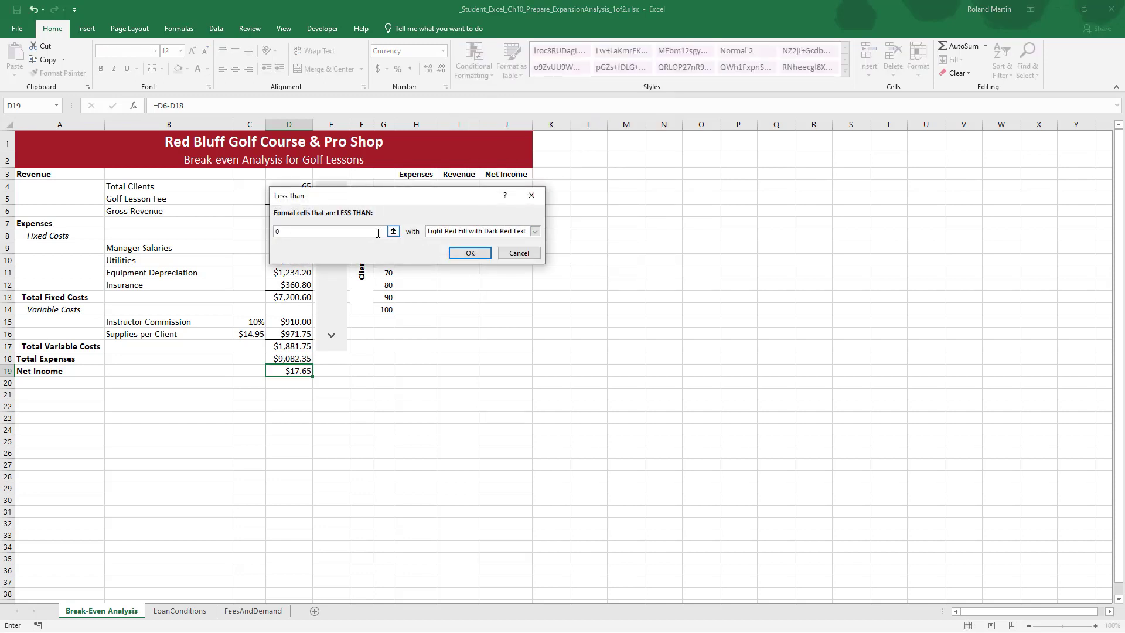
left_click(478, 253)
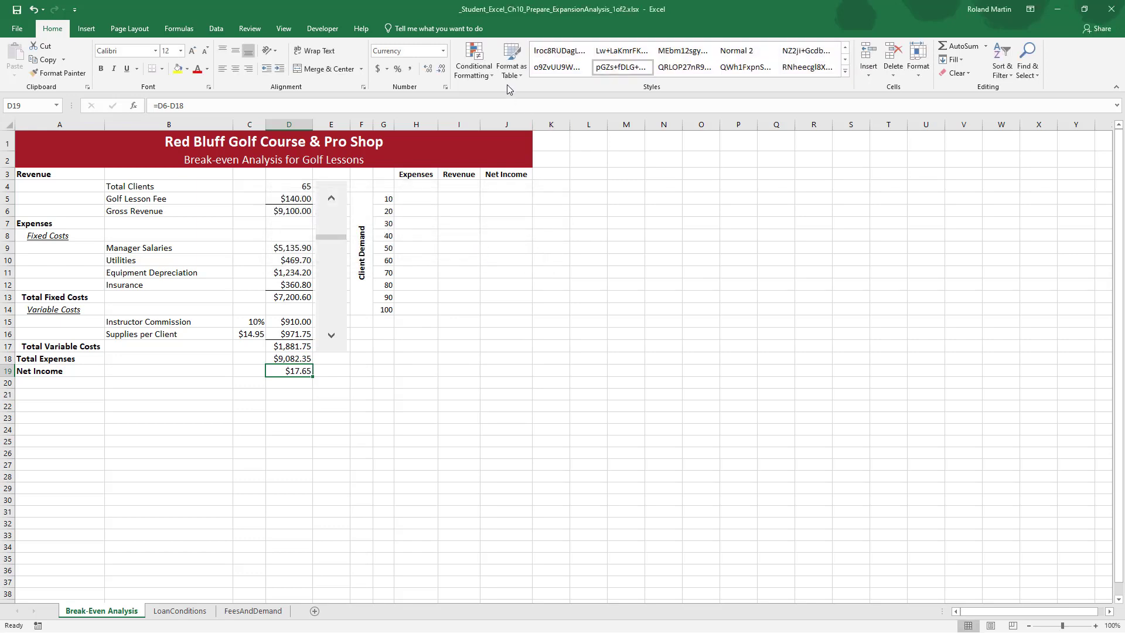
Format net income cell D19 with Green Fill with Dark Green Text for values greater than 0.
left_click(472, 79)
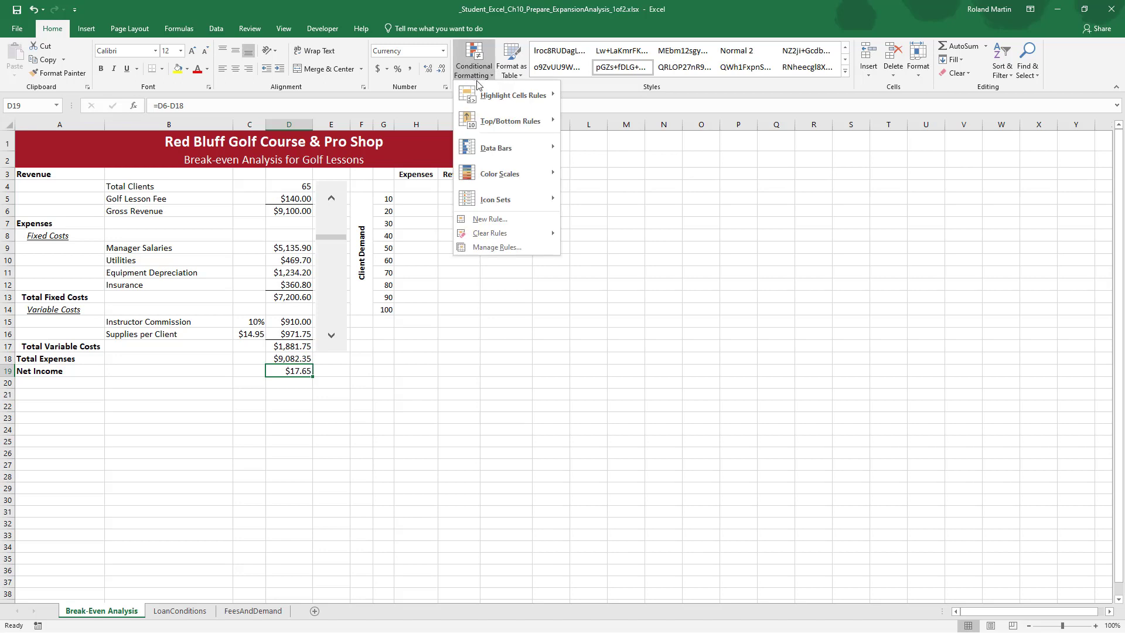
mouse_move(507, 95)
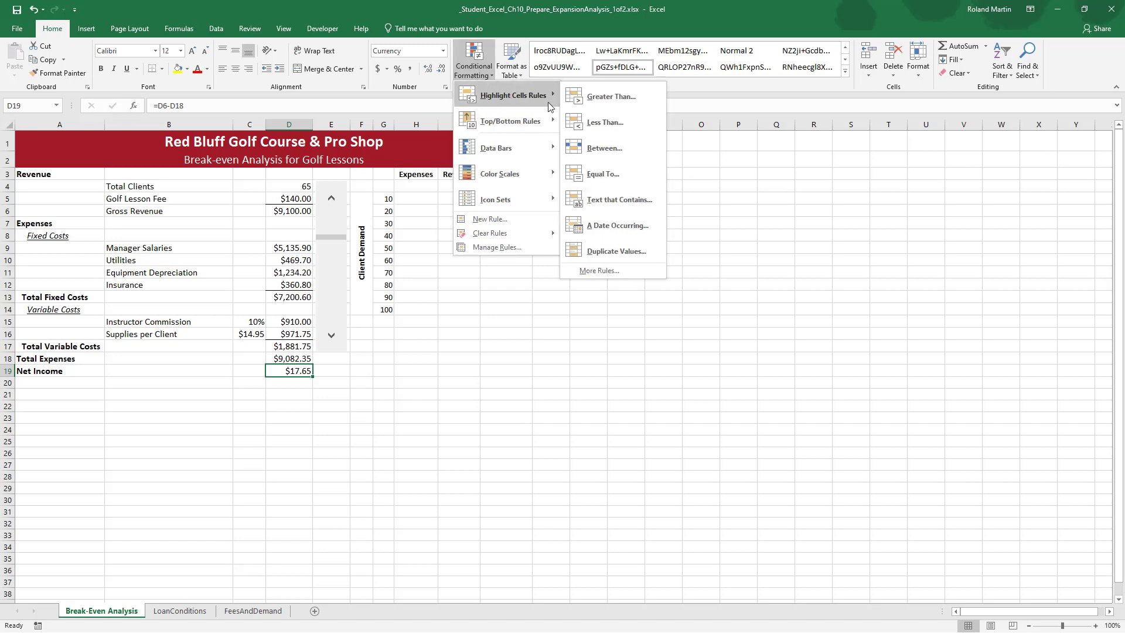
left_click(611, 96)
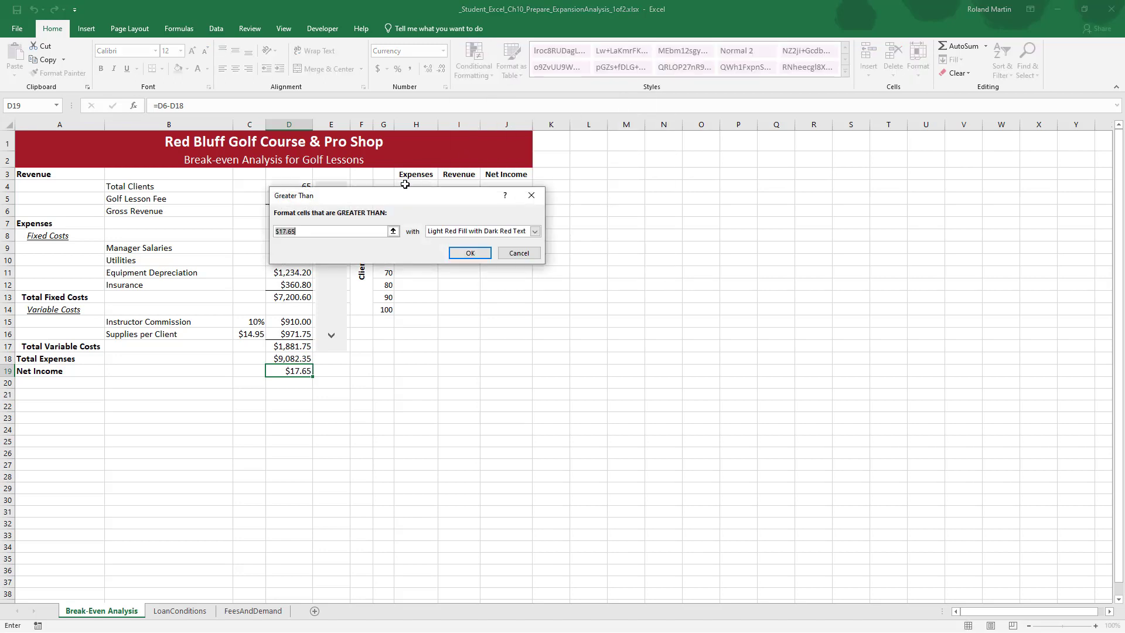
type("0")
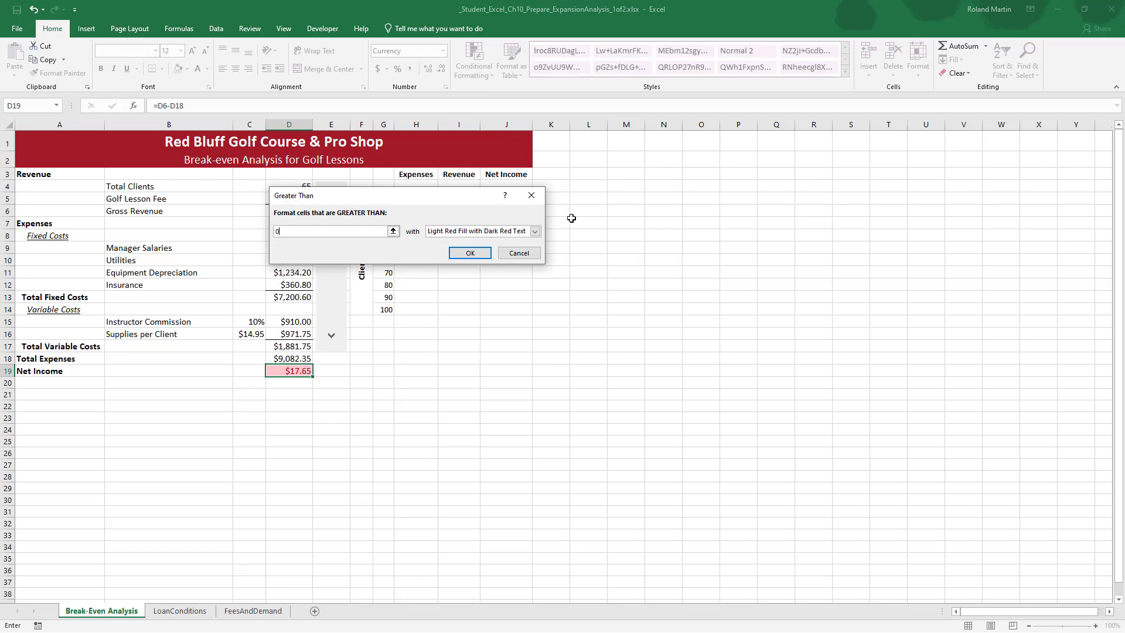
left_click(535, 233)
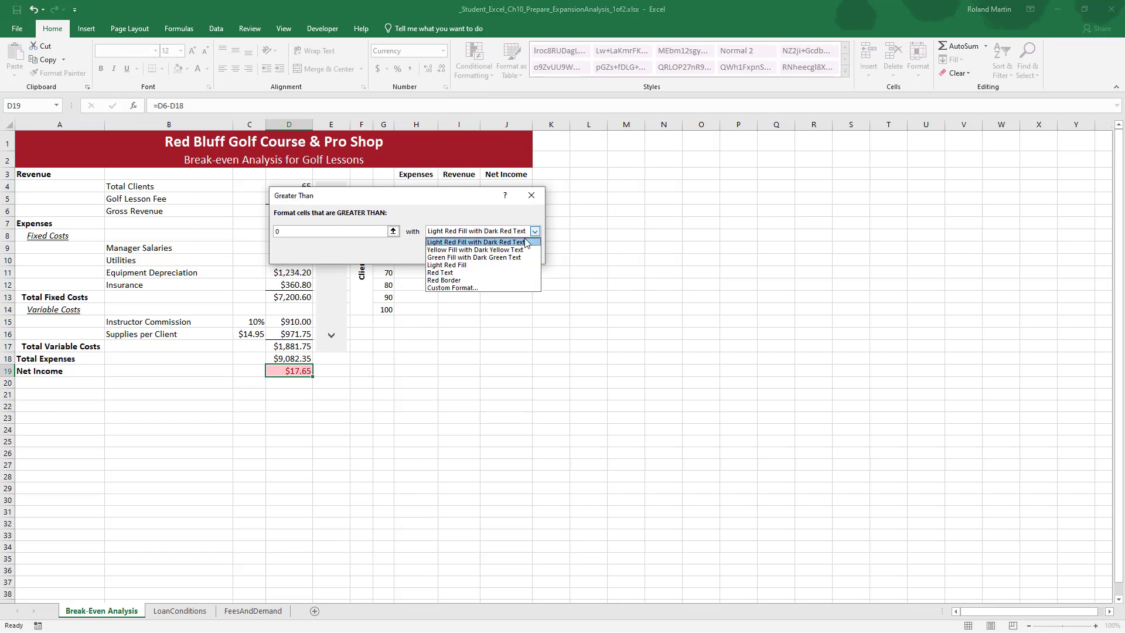
left_click(502, 258)
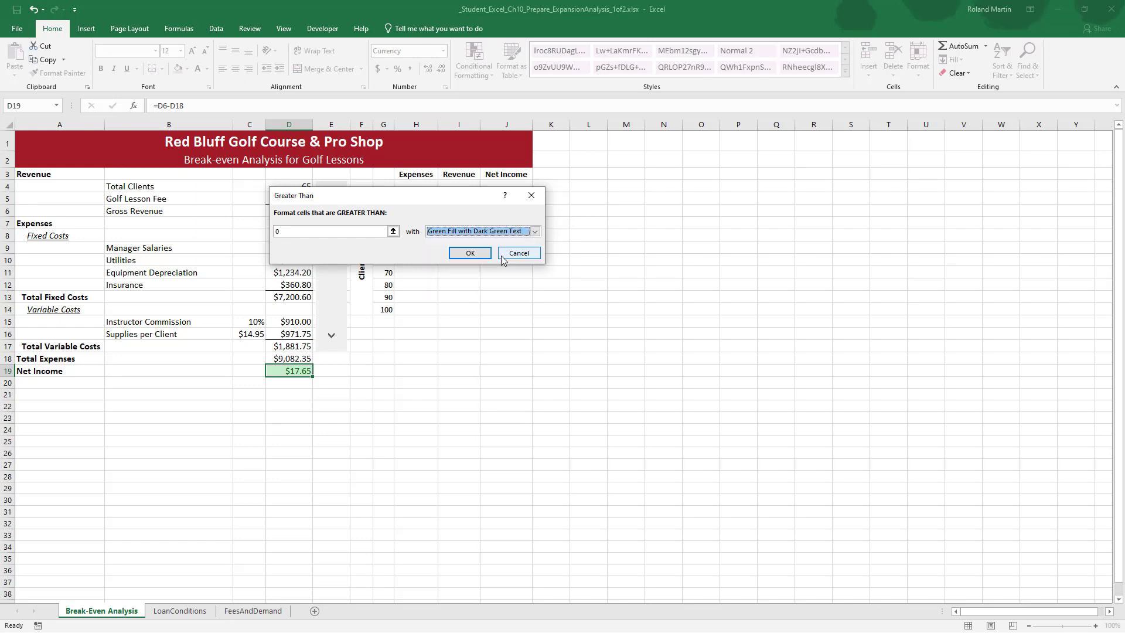
left_click(467, 253)
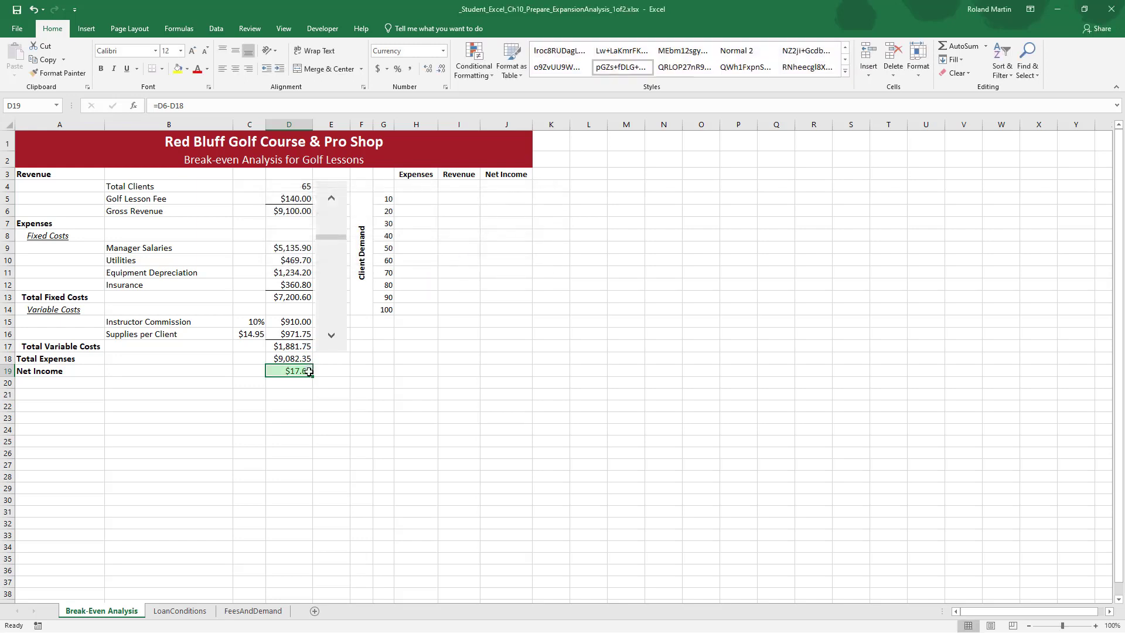
Test the net income formatting by lowering total clients to 61 with the scroll bar, and reset cell D4 to 65.
left_click_drag(339, 240, 339, 233)
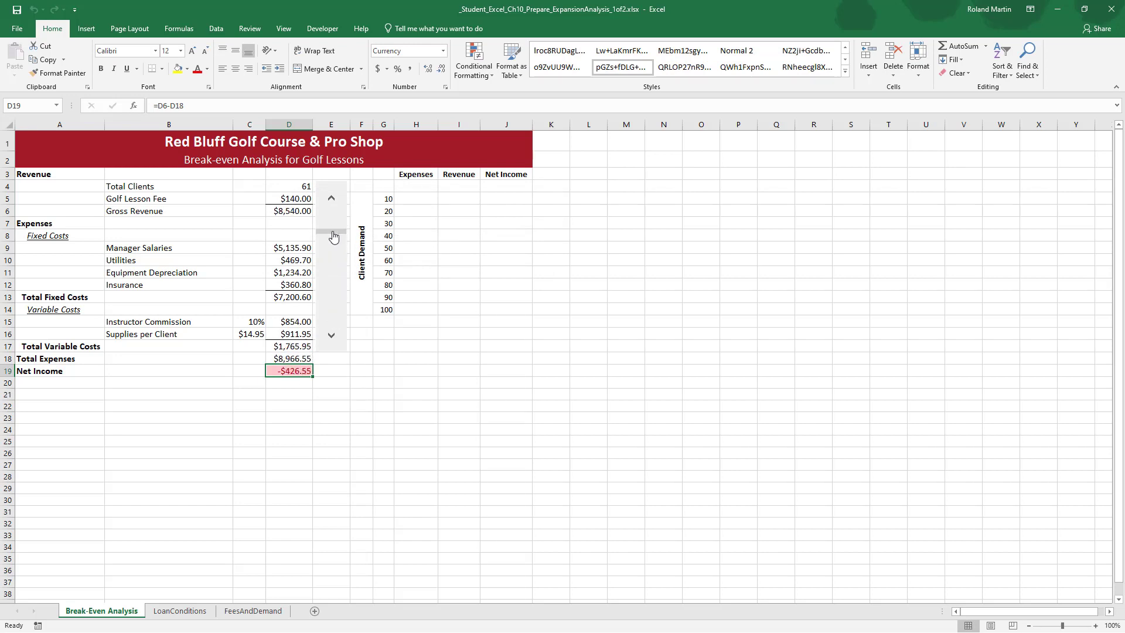
left_click(299, 187)
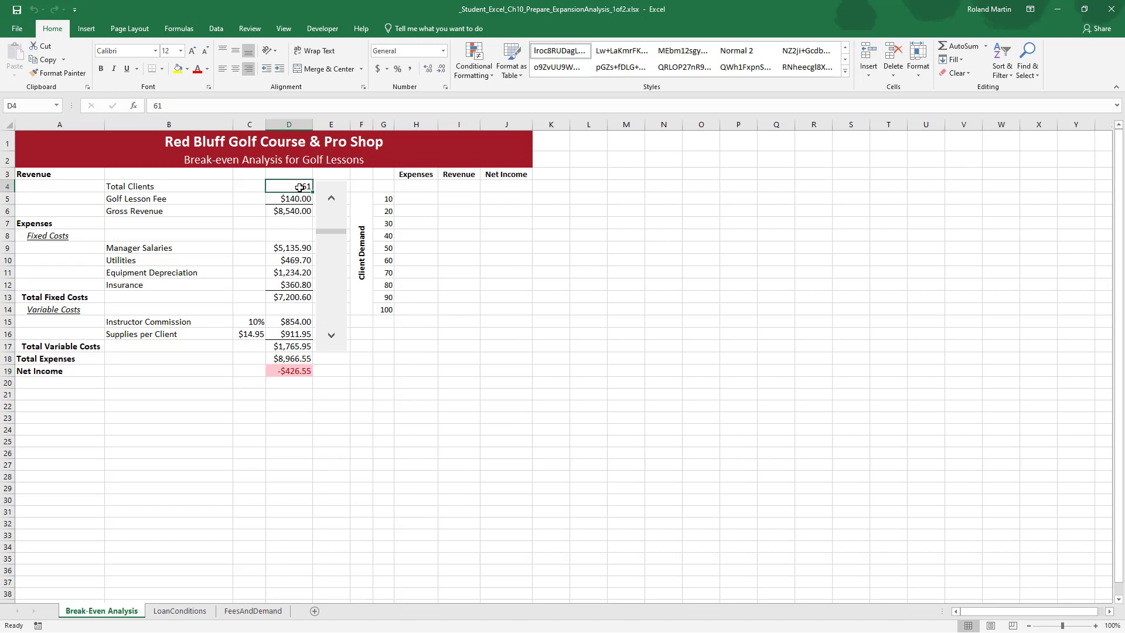
type("65")
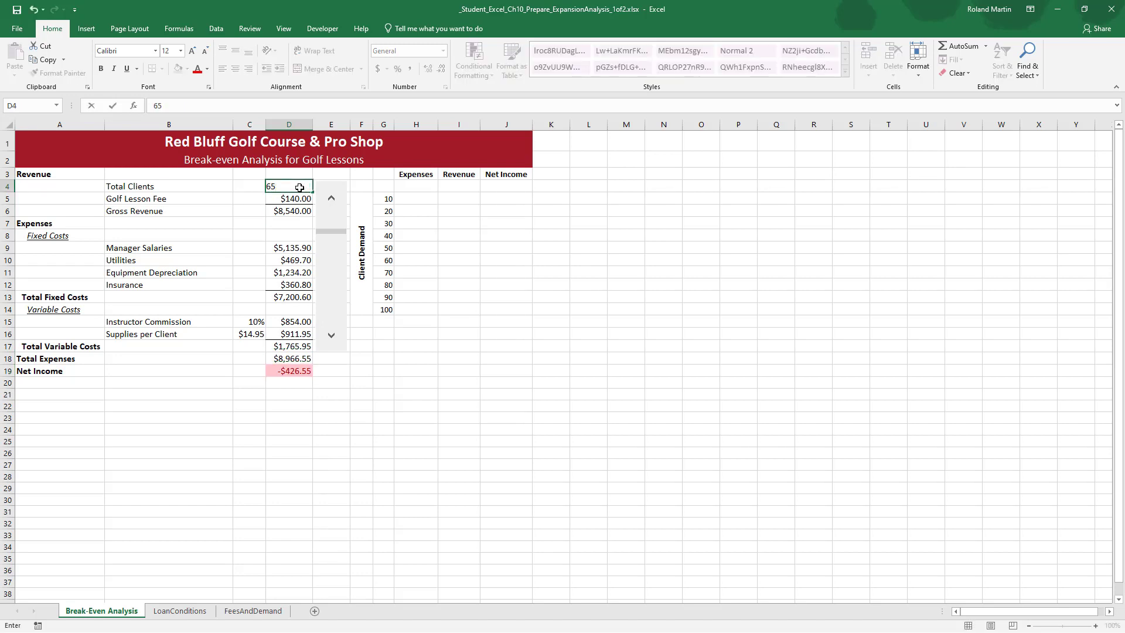
key("Return")
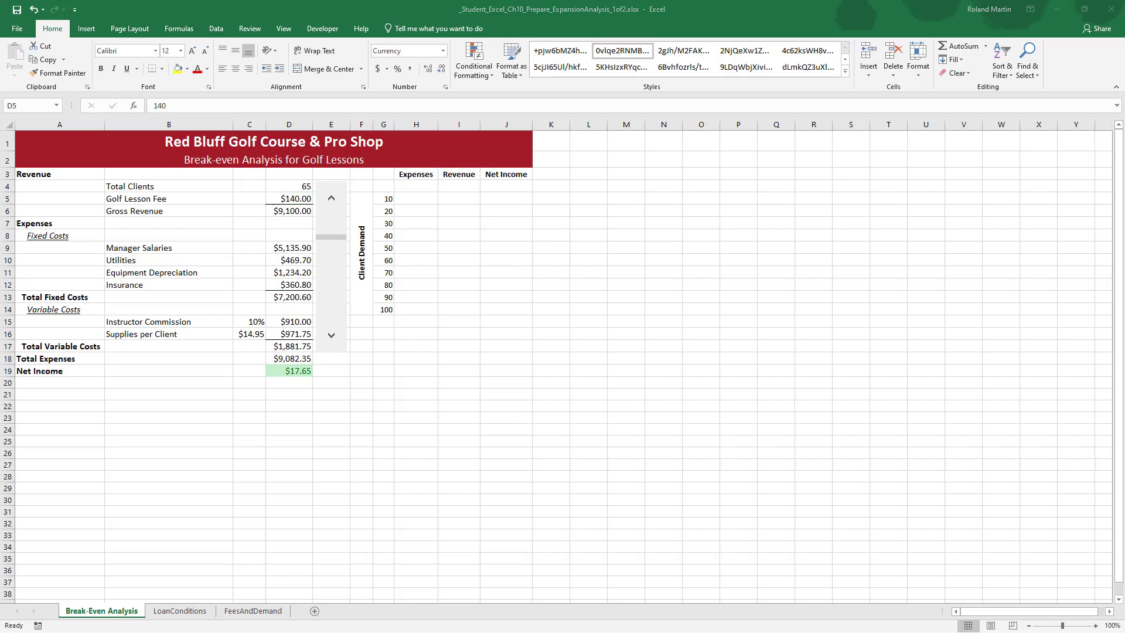
Check instruction 12 in the Word document, and enter interest rates 5% through 11% in 1% increments in D3:D9 of Excel's LoanConditions sheet.
key("alt+Tab")
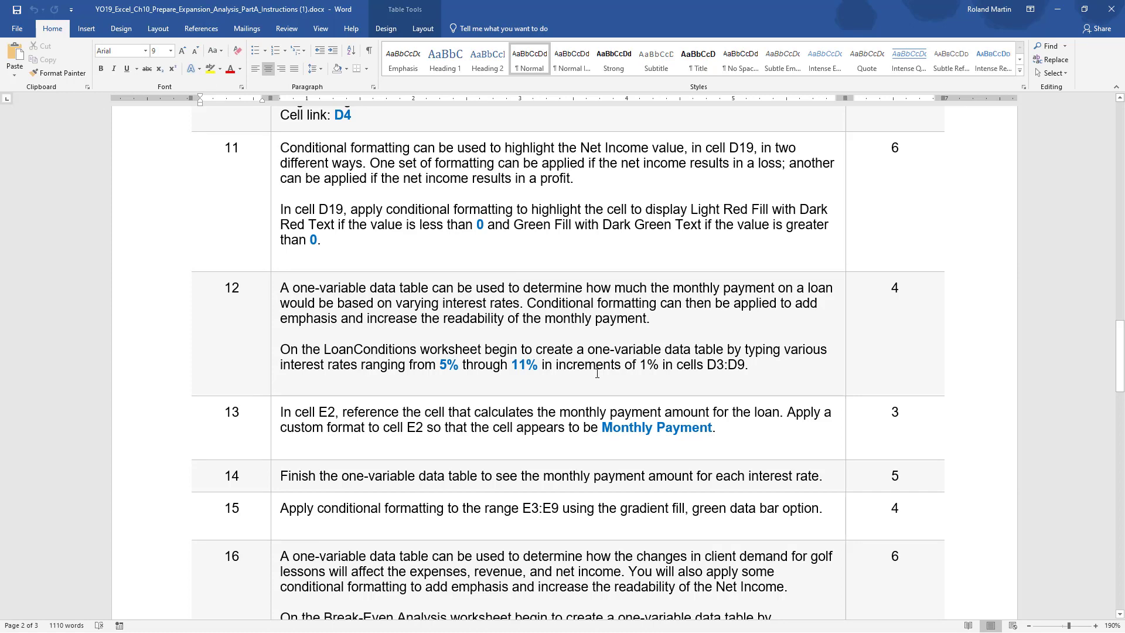
scroll(596, 373, "down", 2)
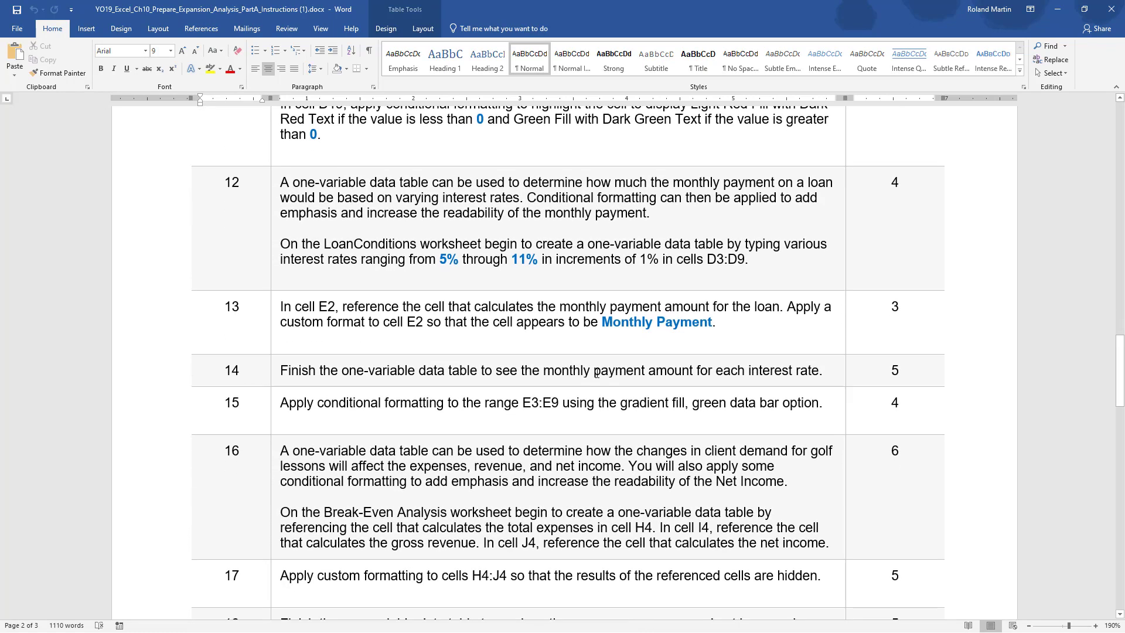
key("alt+Tab")
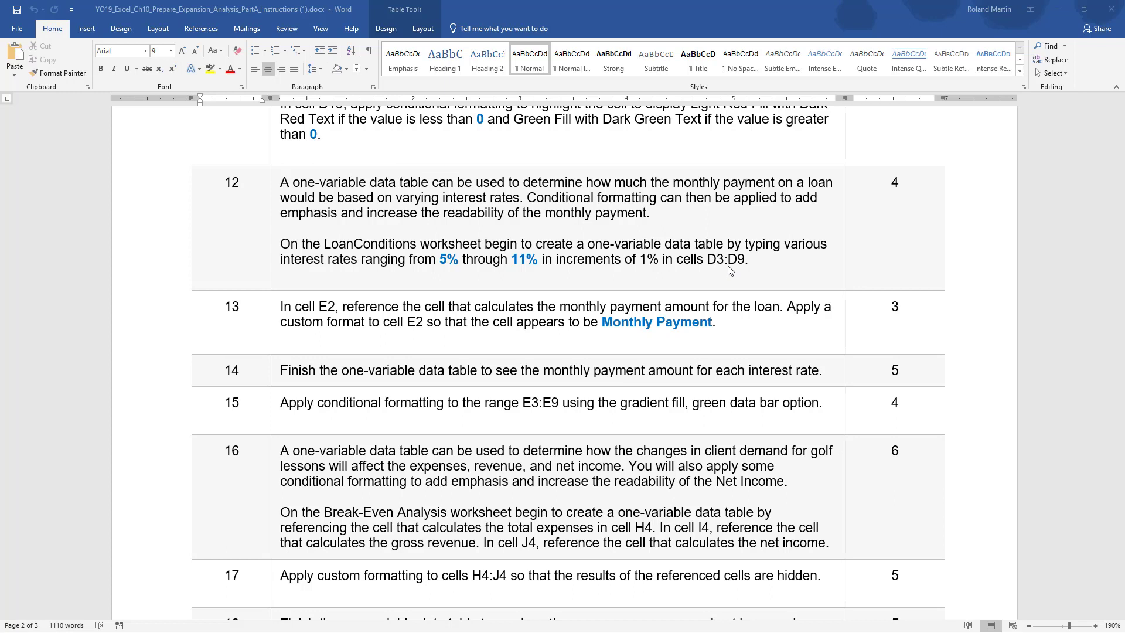
key("alt+Tab")
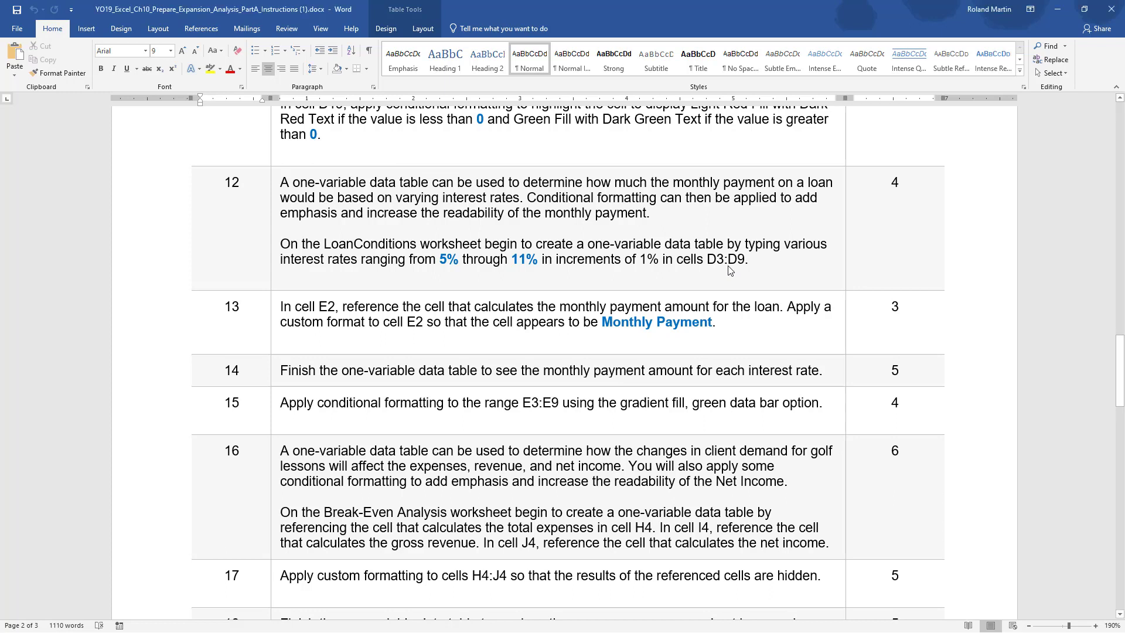
key("alt+Tab")
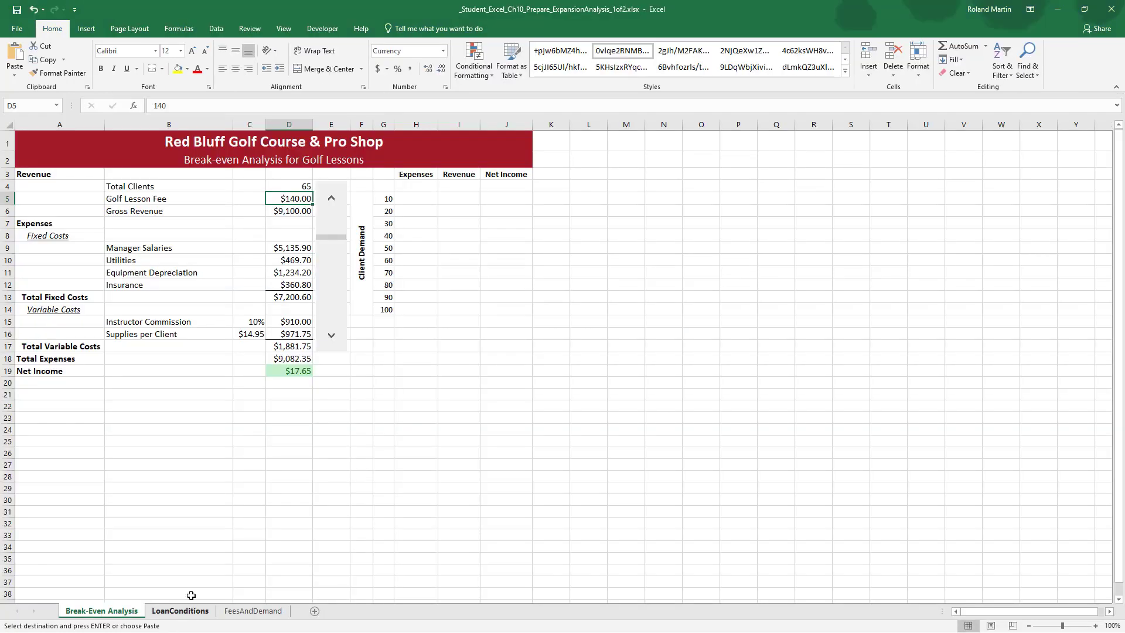
left_click(180, 610)
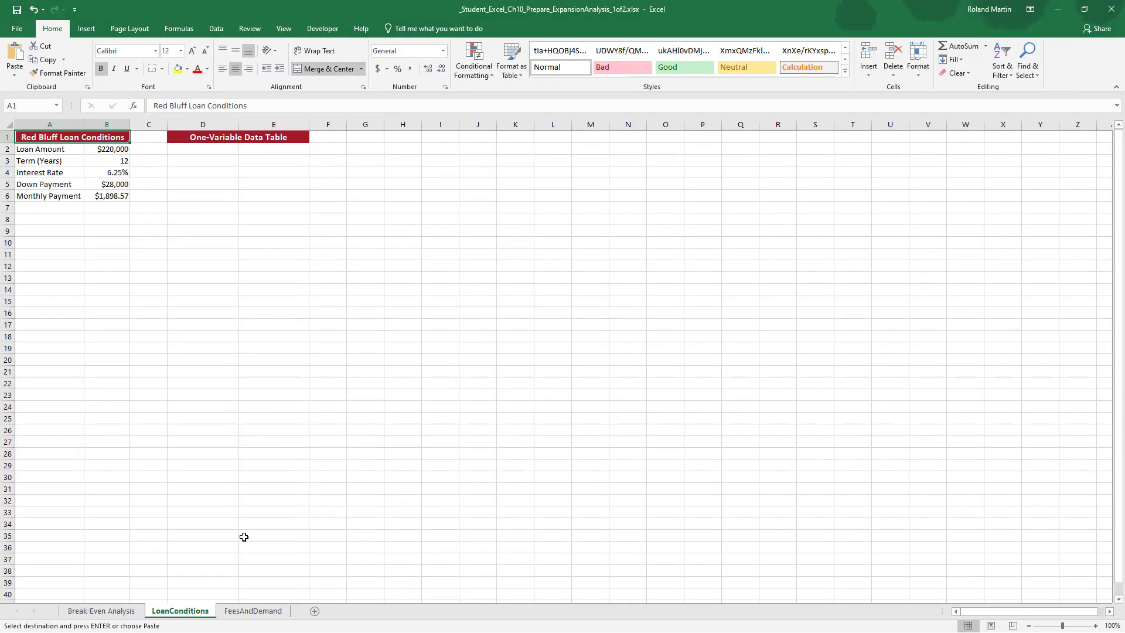
left_click(198, 160)
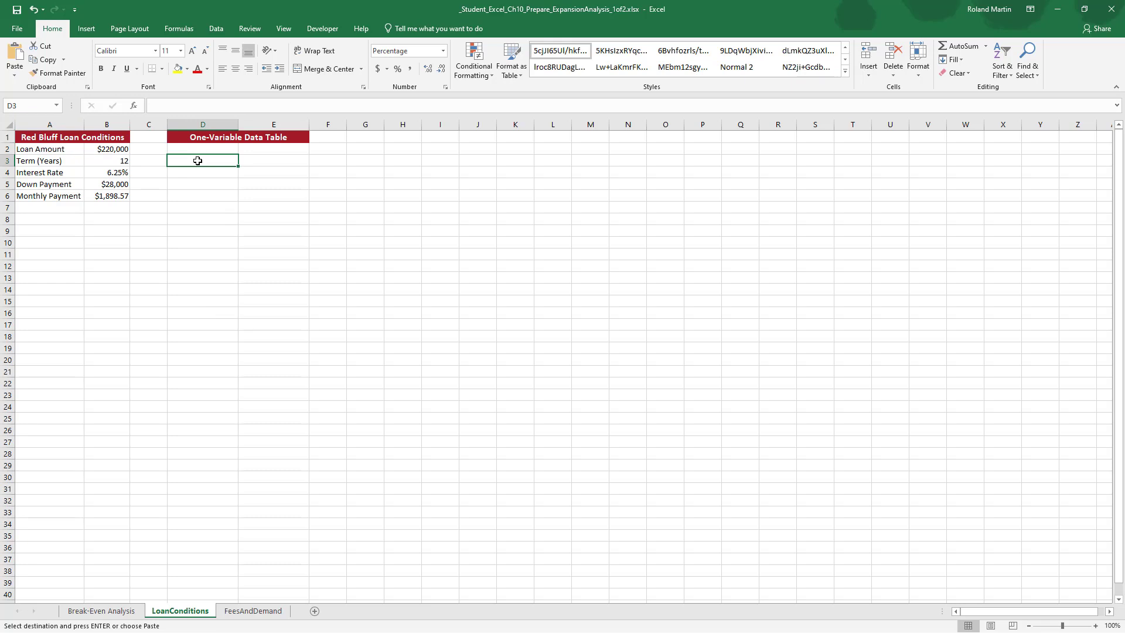
type("5% 6% 7% 8% 9% 10% 11%")
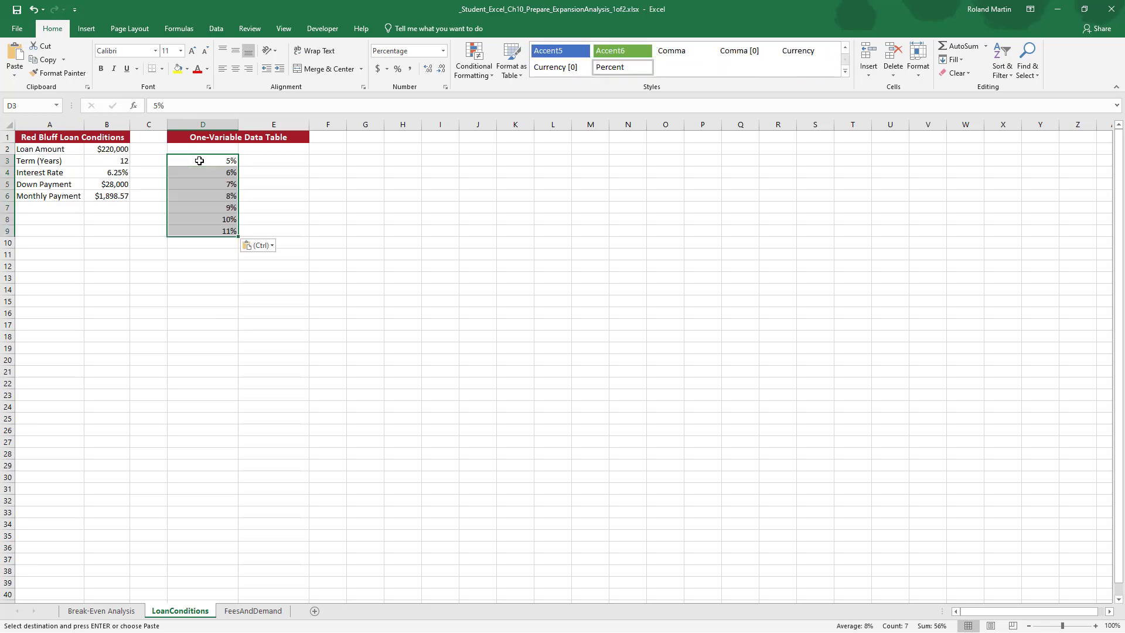
left_click(274, 162)
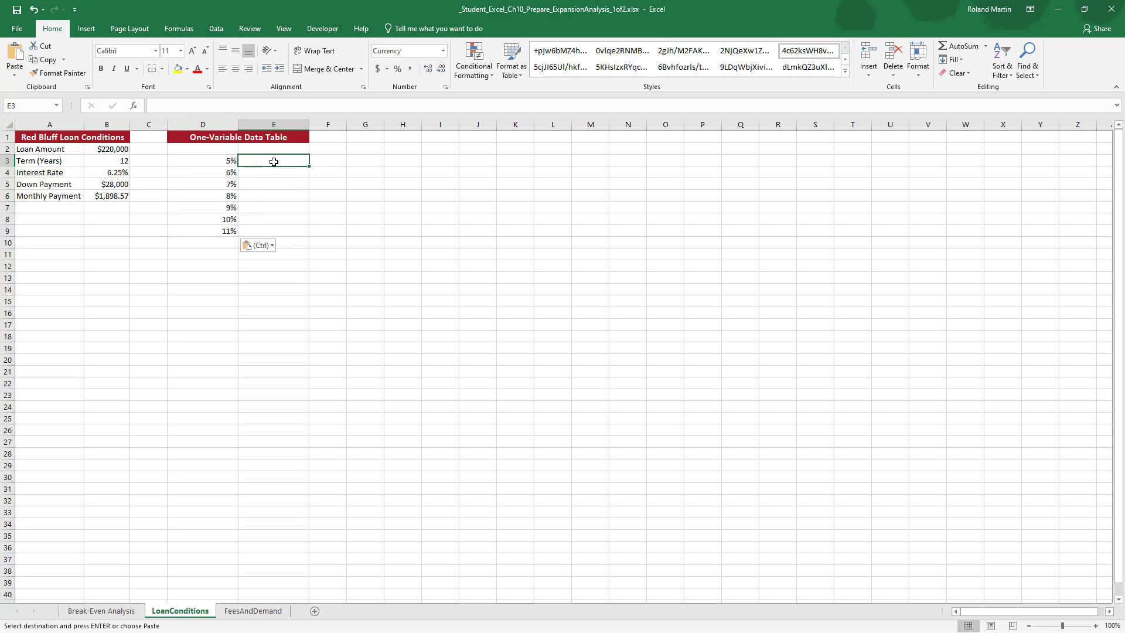
Read instruction 13 in the Word document, select its Monthly Payment text, and return to the Excel workbook.
key("alt+Tab")
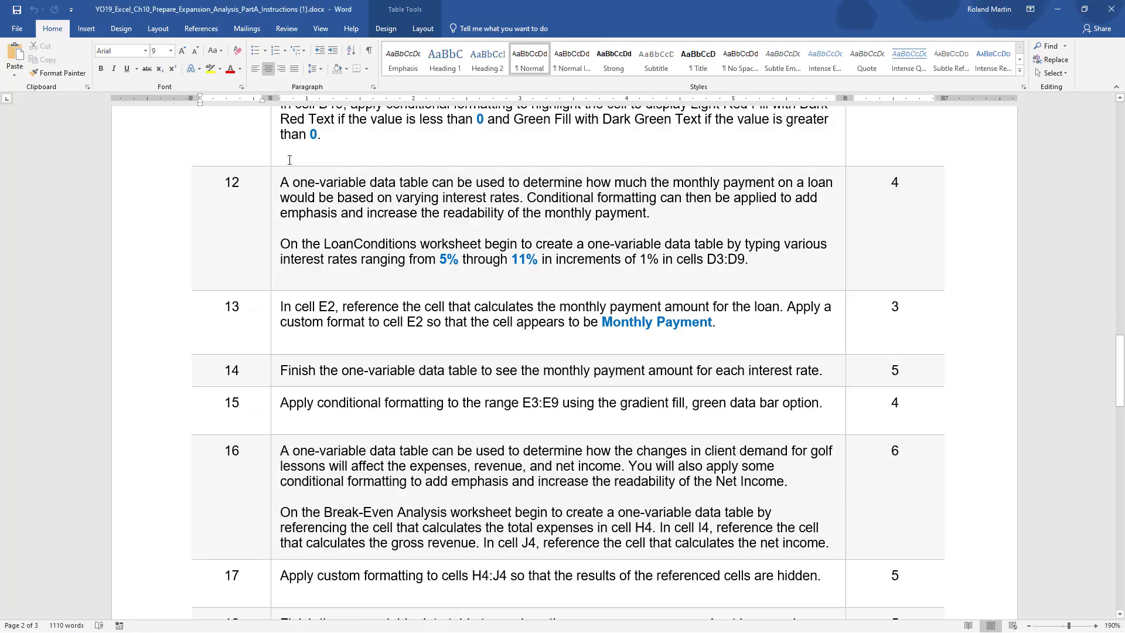
scroll(433, 285, "down", 1)
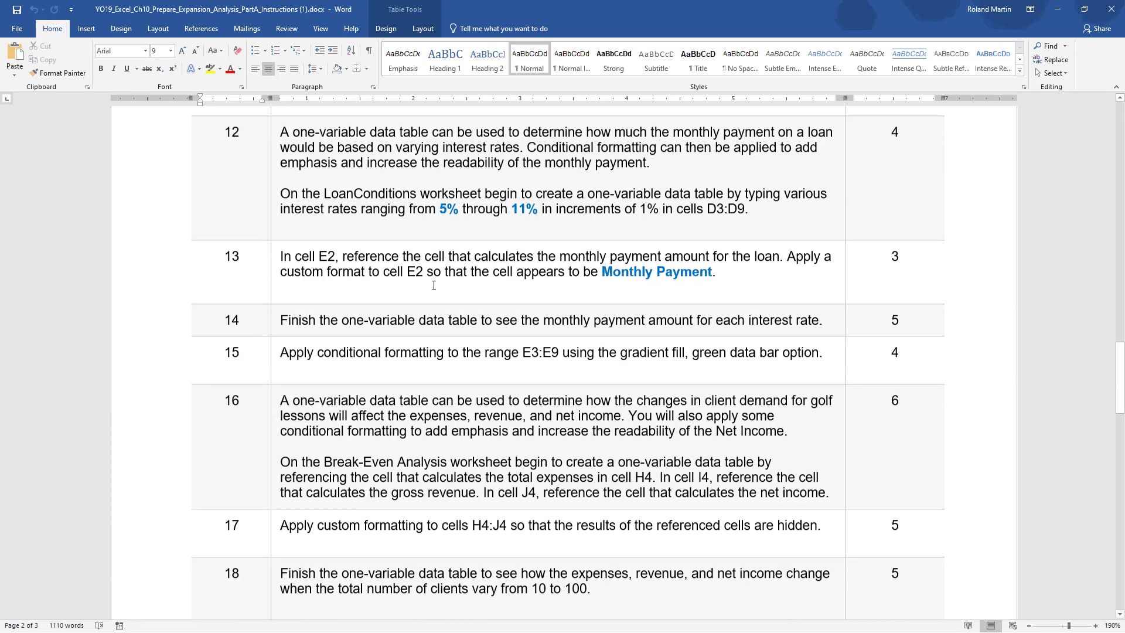
scroll(433, 285, "down", 1)
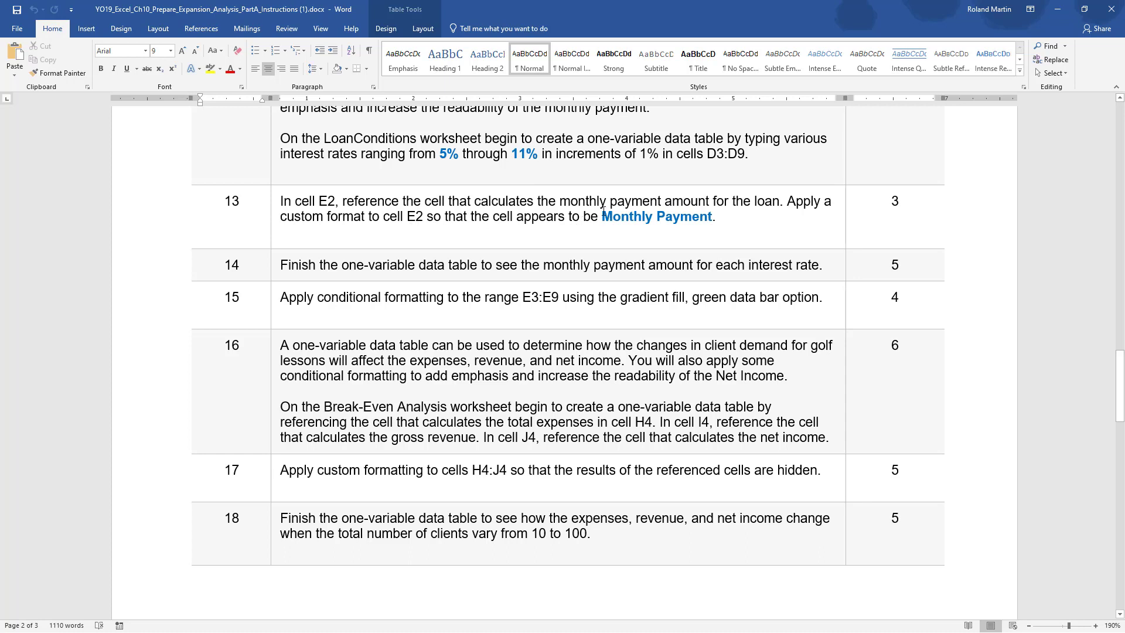
left_click_drag(602, 217, 715, 217)
key("alt+Tab")
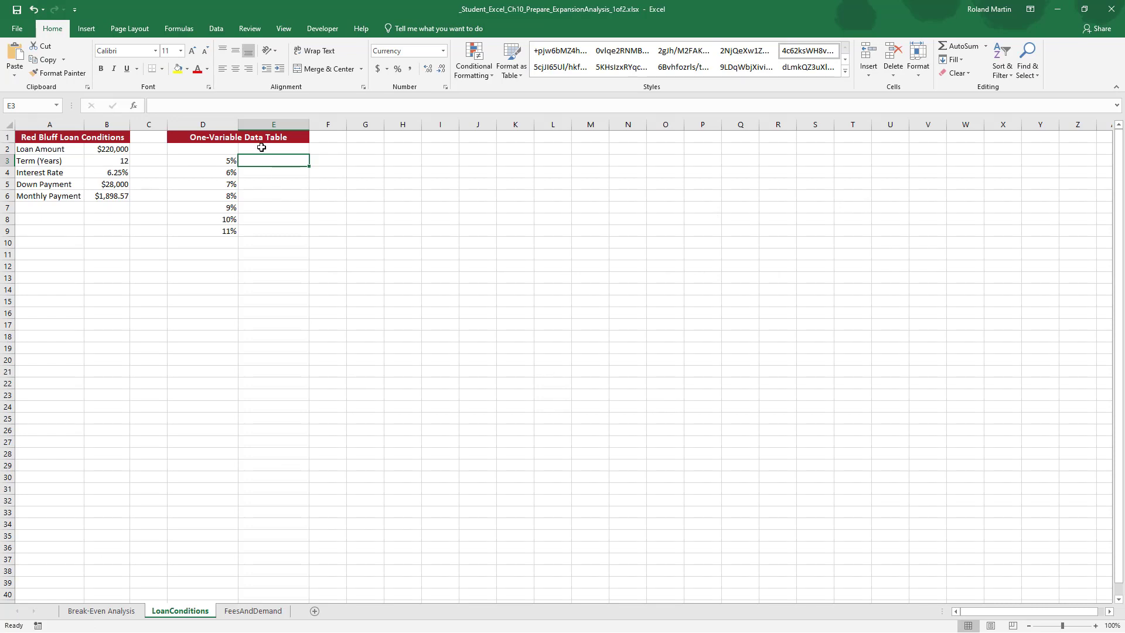
Reference the monthly payment calculation in cell E2 of the LoanConditions sheet with the formula =B6.
left_click(261, 147)
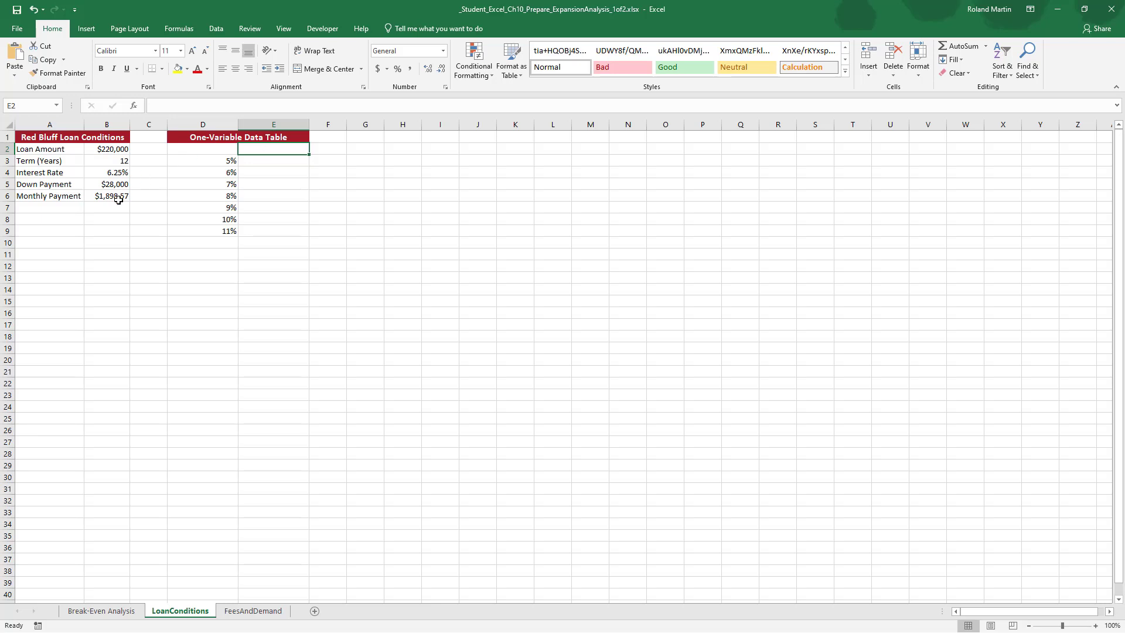
type("=")
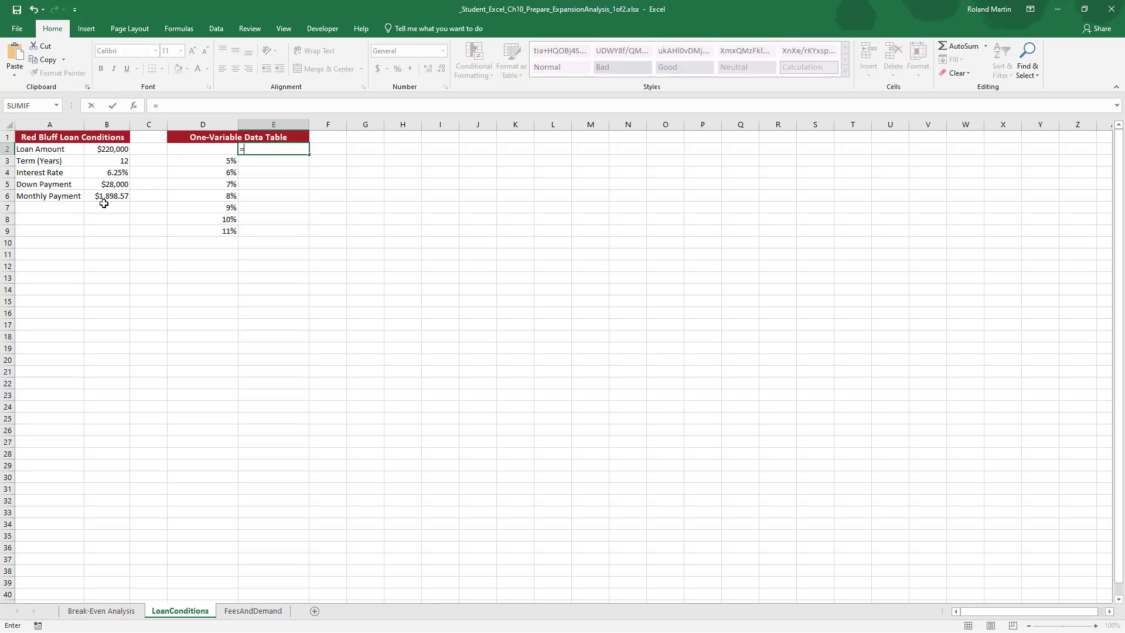
left_click(113, 197)
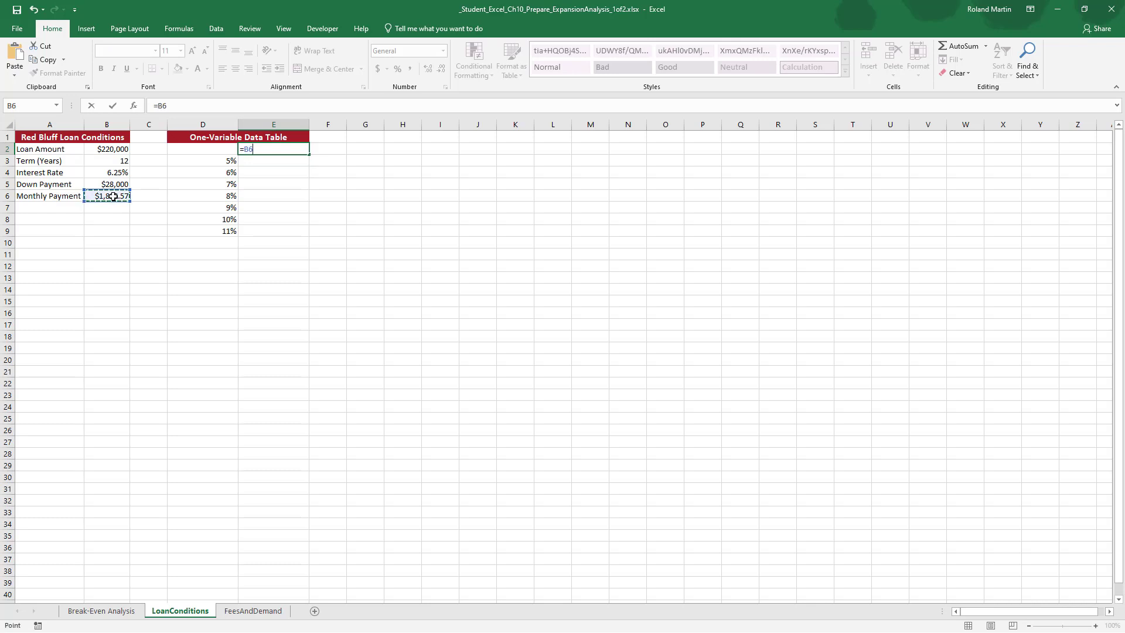
key("Return")
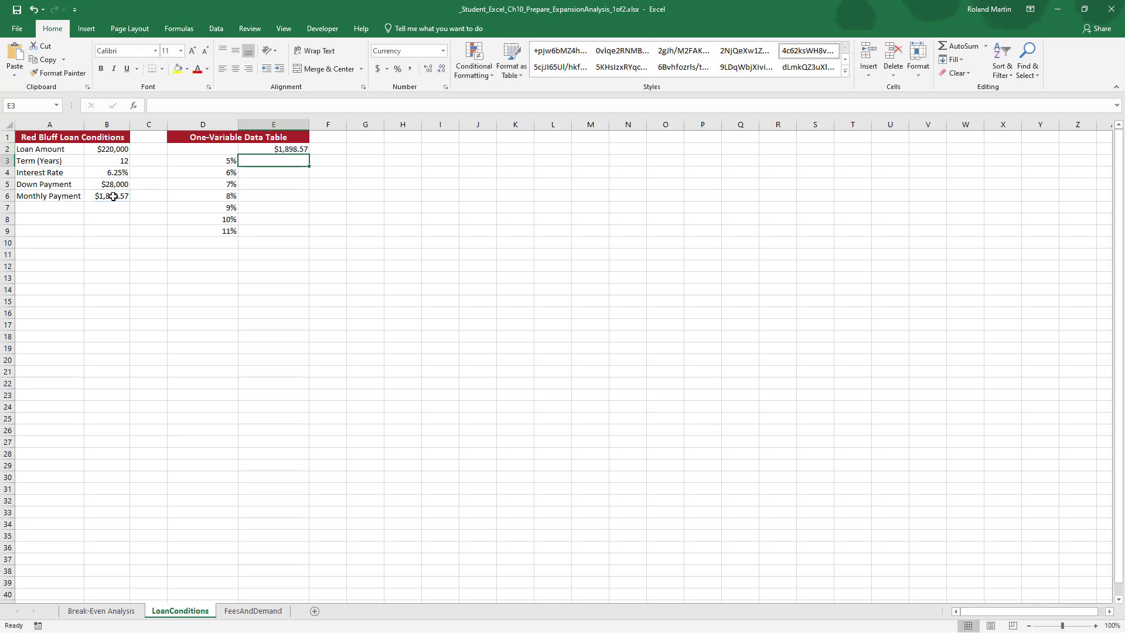
Apply the custom number format "Monthly Payment" to cell E2 so that the text is displayed instead of the amount.
left_click(282, 150)
right_click(281, 149)
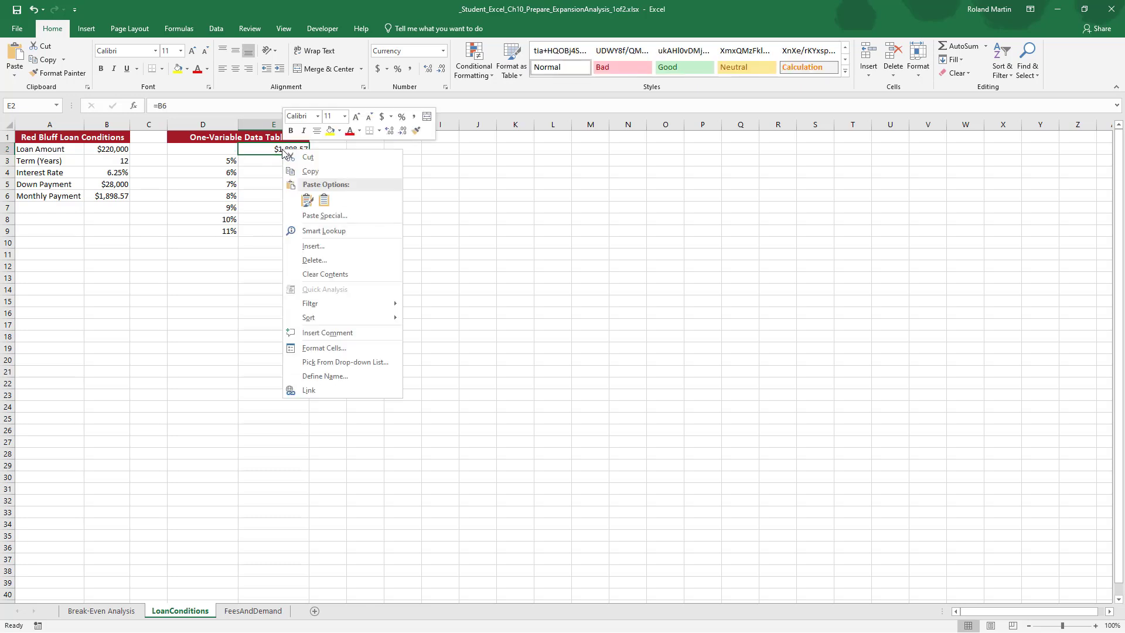
left_click(328, 347)
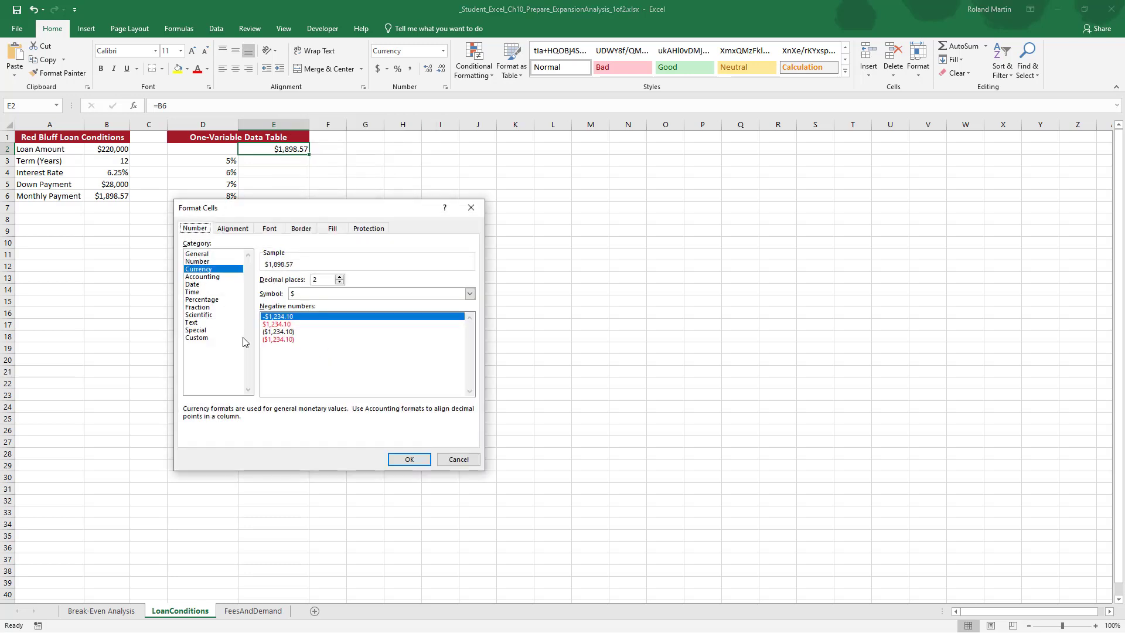
left_click(203, 338)
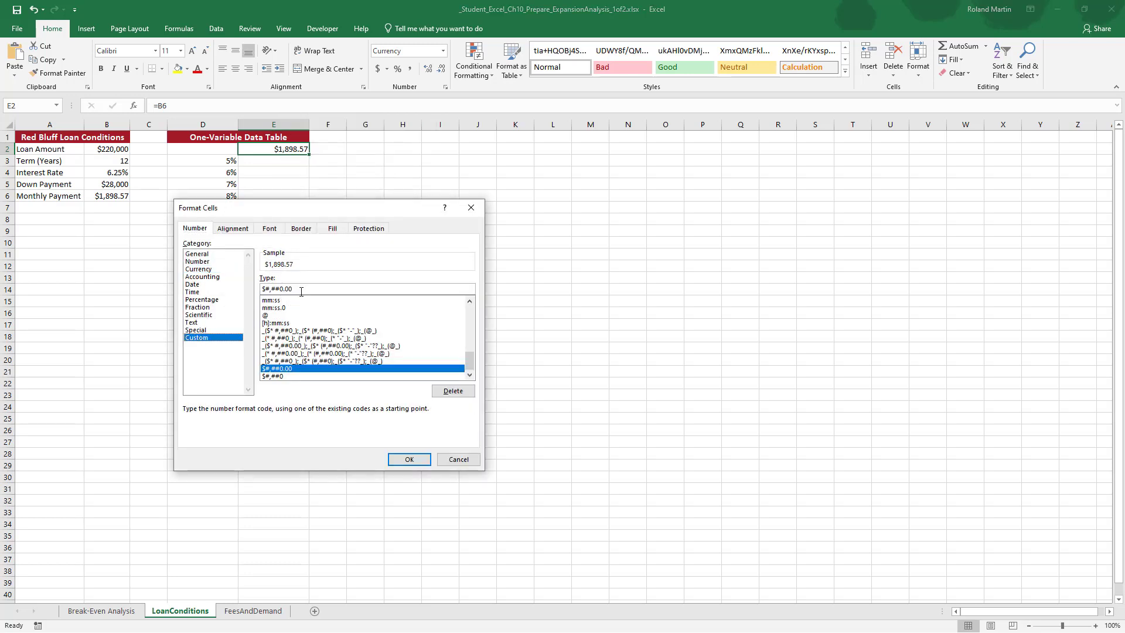
double_click(258, 291)
type("\"")
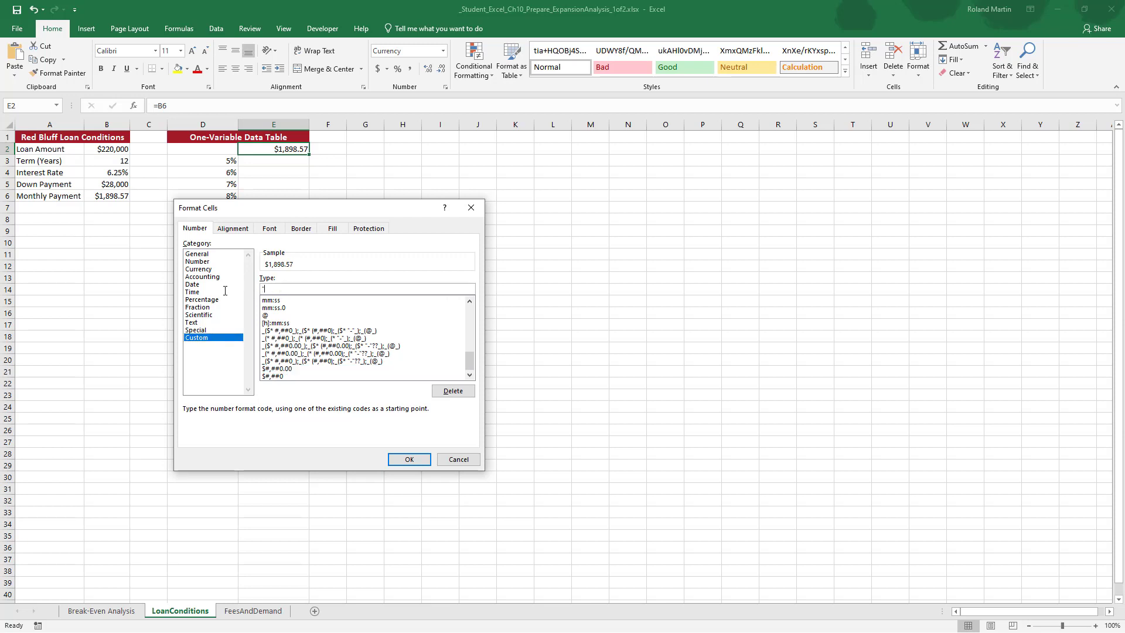
type("Monthly Payment\"")
left_click(406, 459)
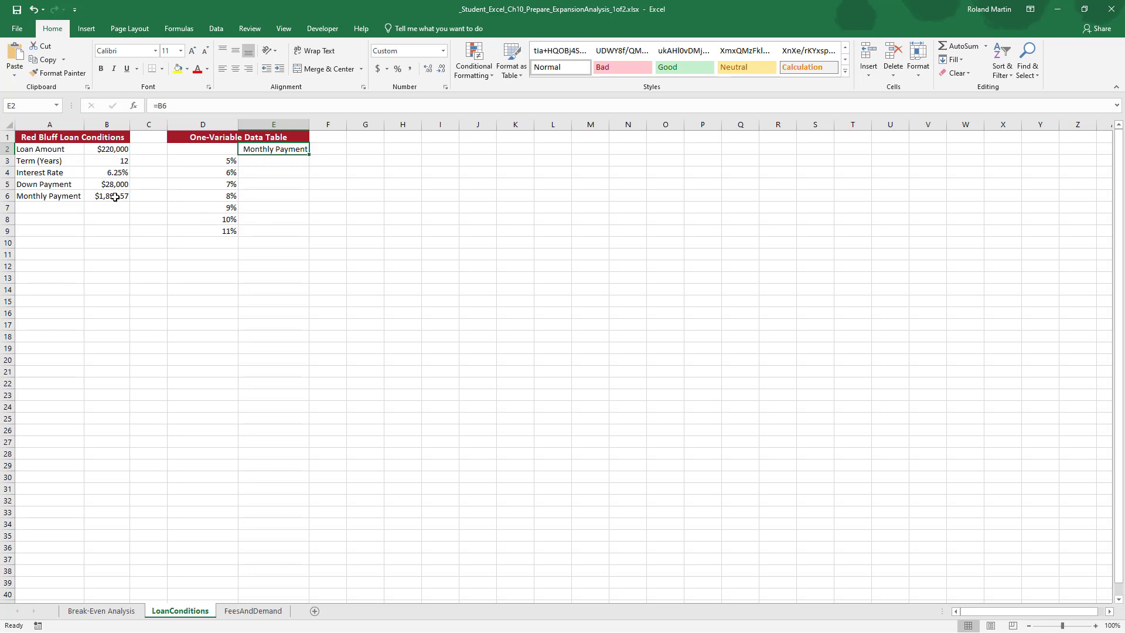
Read instruction 14 about finishing the one-variable data table in the Word document, and return to the Excel workbook.
left_click(283, 163)
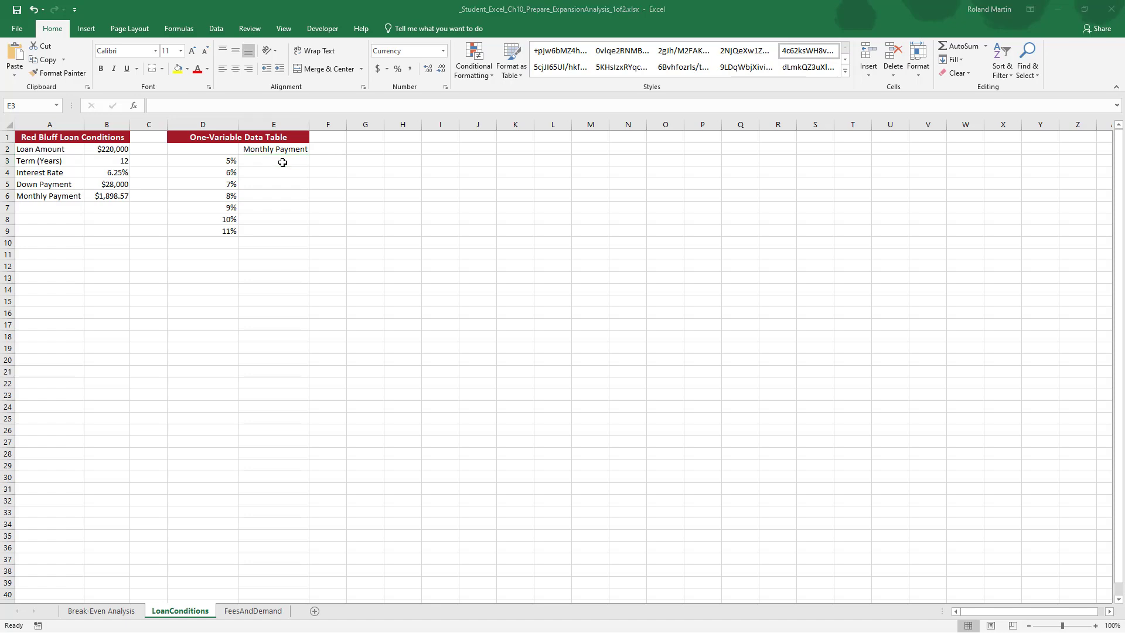
key("alt+Tab")
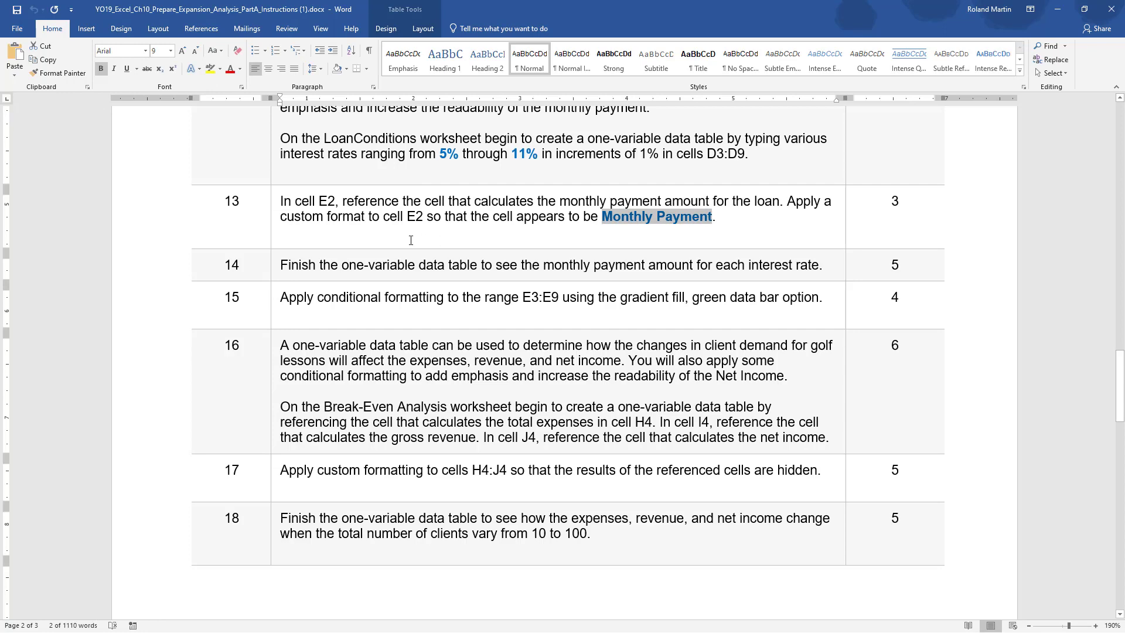
scroll(410, 241, "down", 1)
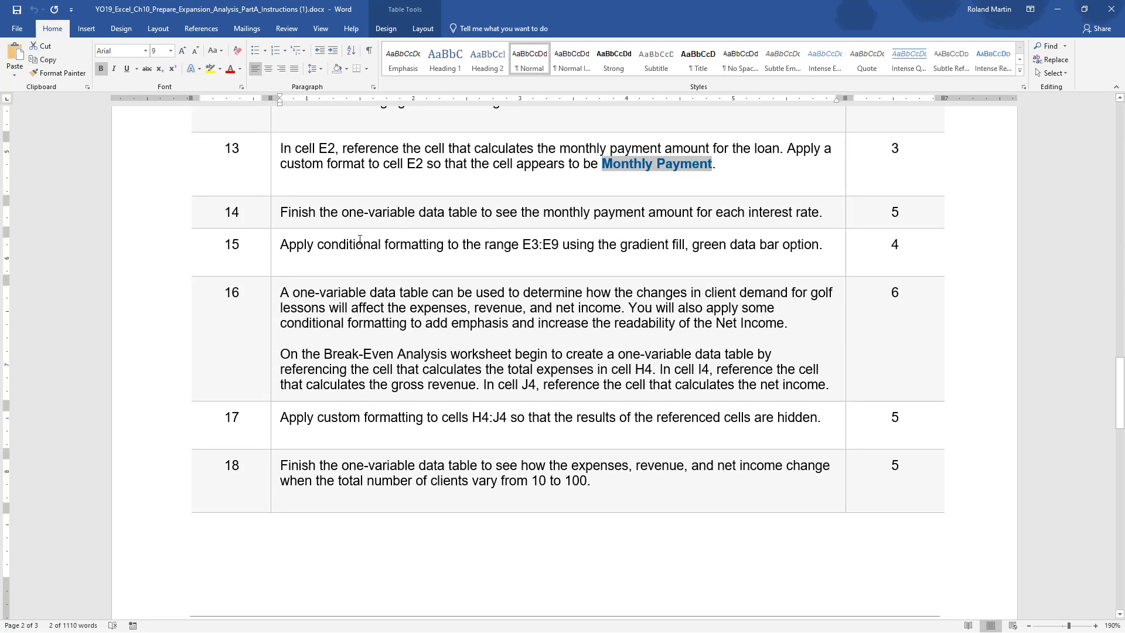
scroll(360, 240, "down", 1)
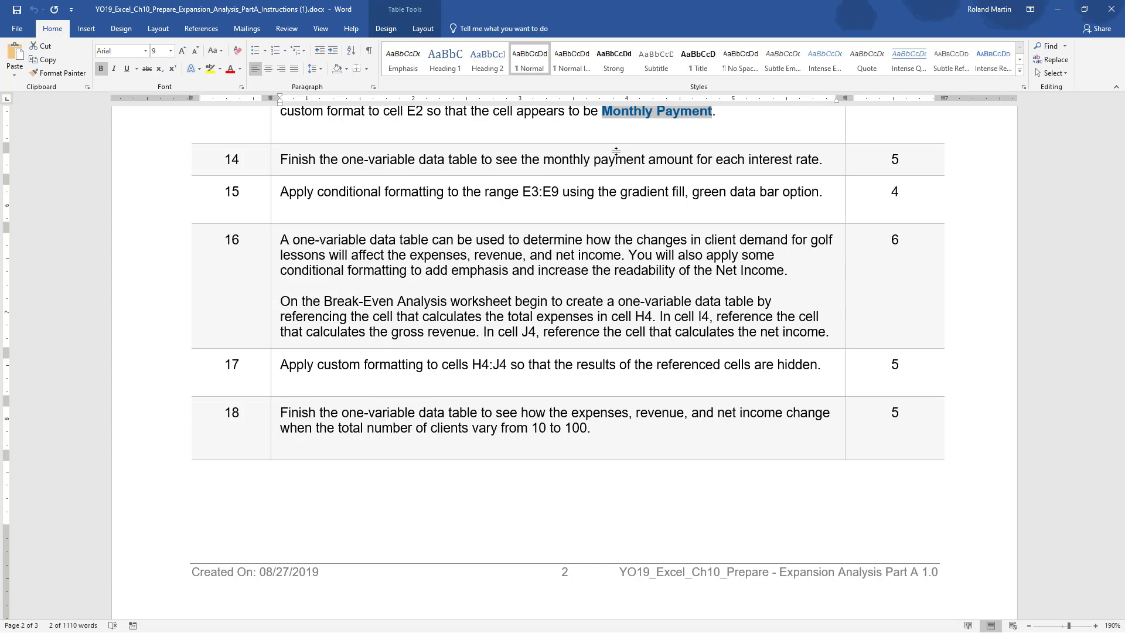
key("alt+Tab")
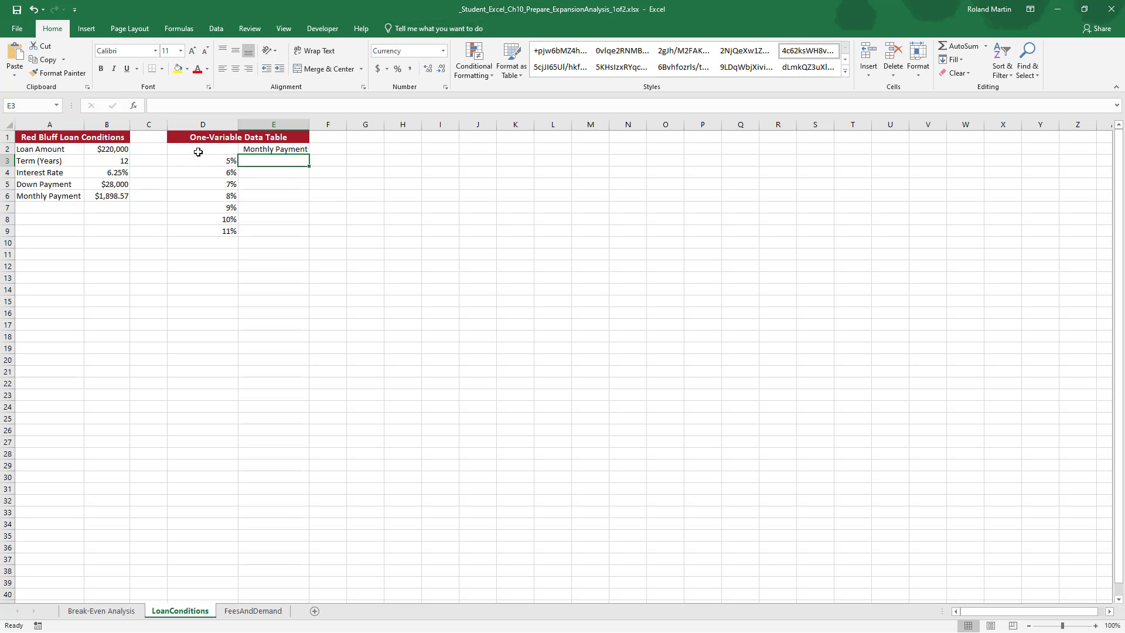
Create a one-variable data table over D2:E9 of the LoanConditions sheet, using interest rate cell B4 as the column input cell.
left_click_drag(198, 150, 262, 229)
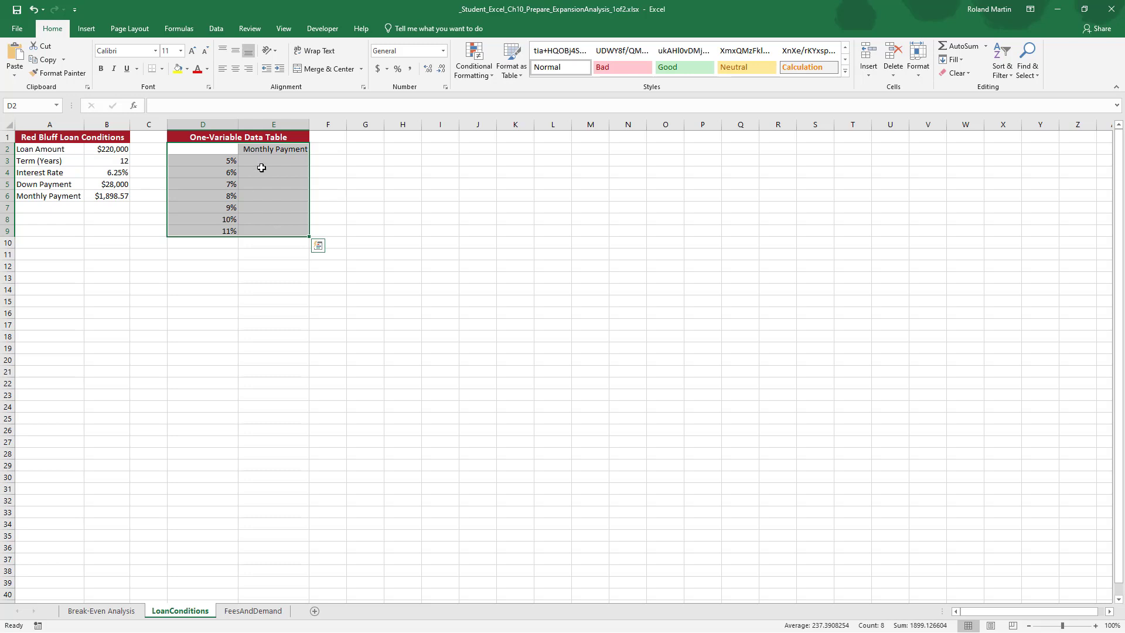
left_click(218, 28)
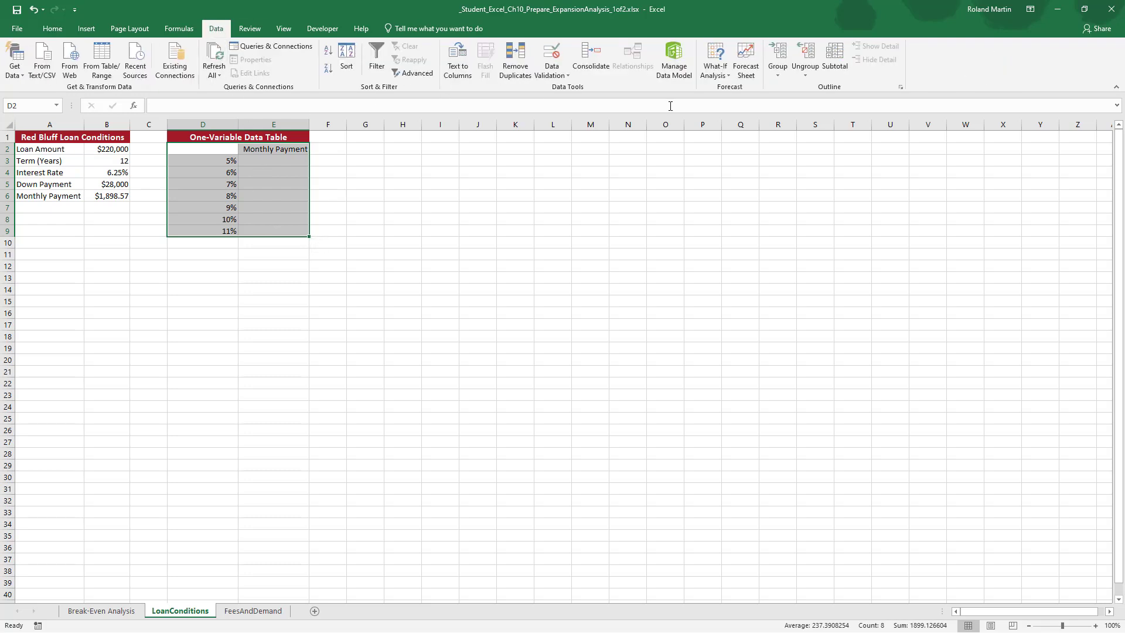
left_click(720, 79)
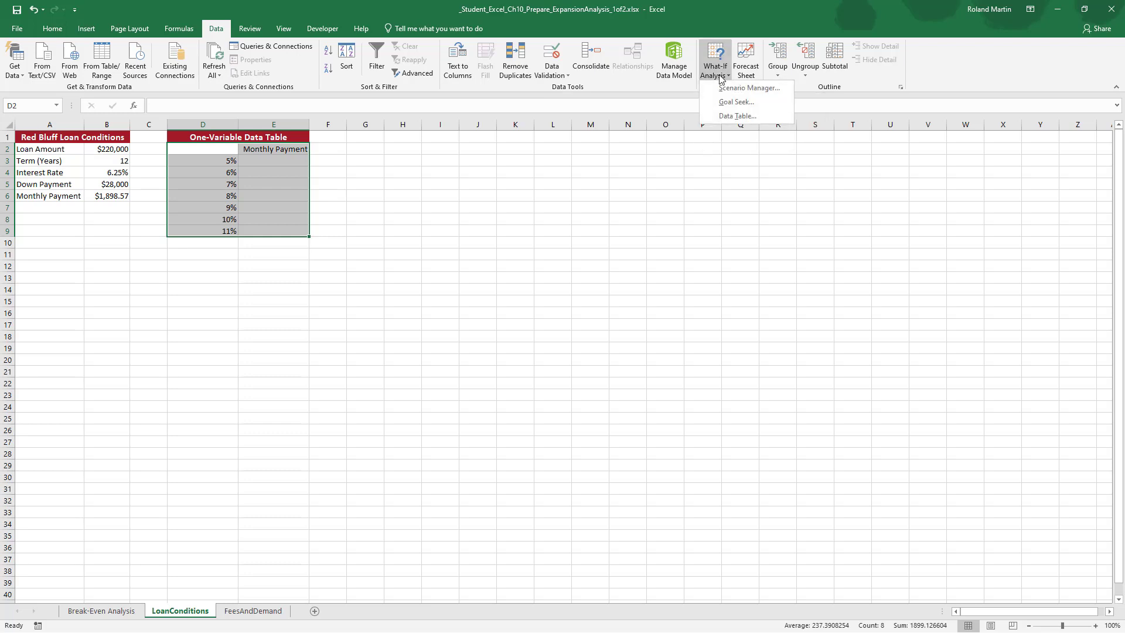
left_click(729, 117)
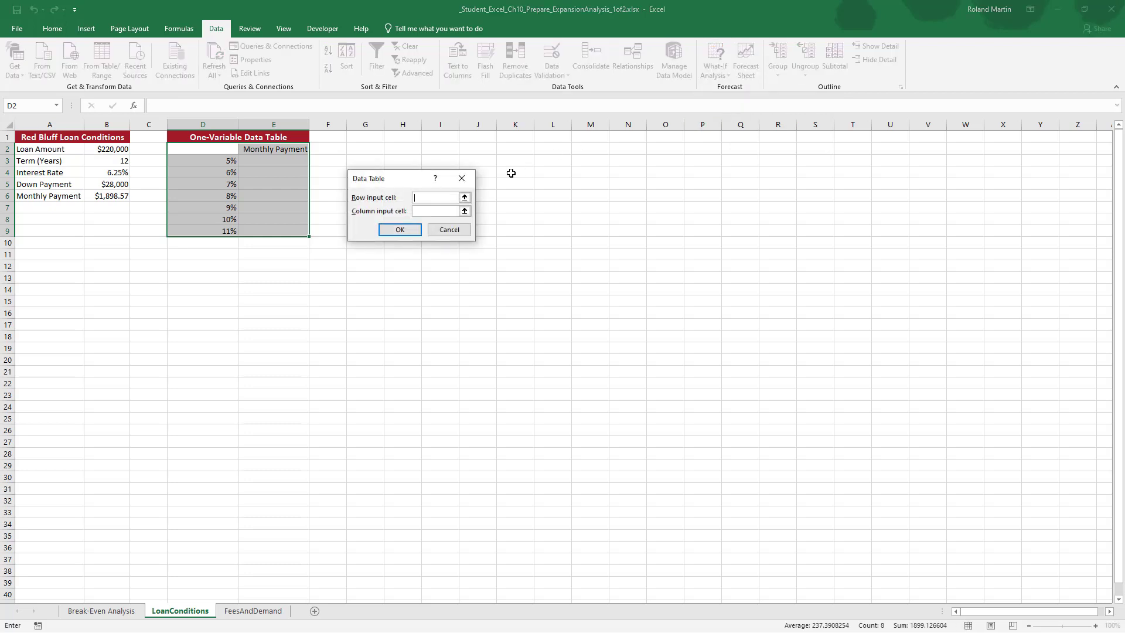
left_click(424, 211)
left_click(111, 173)
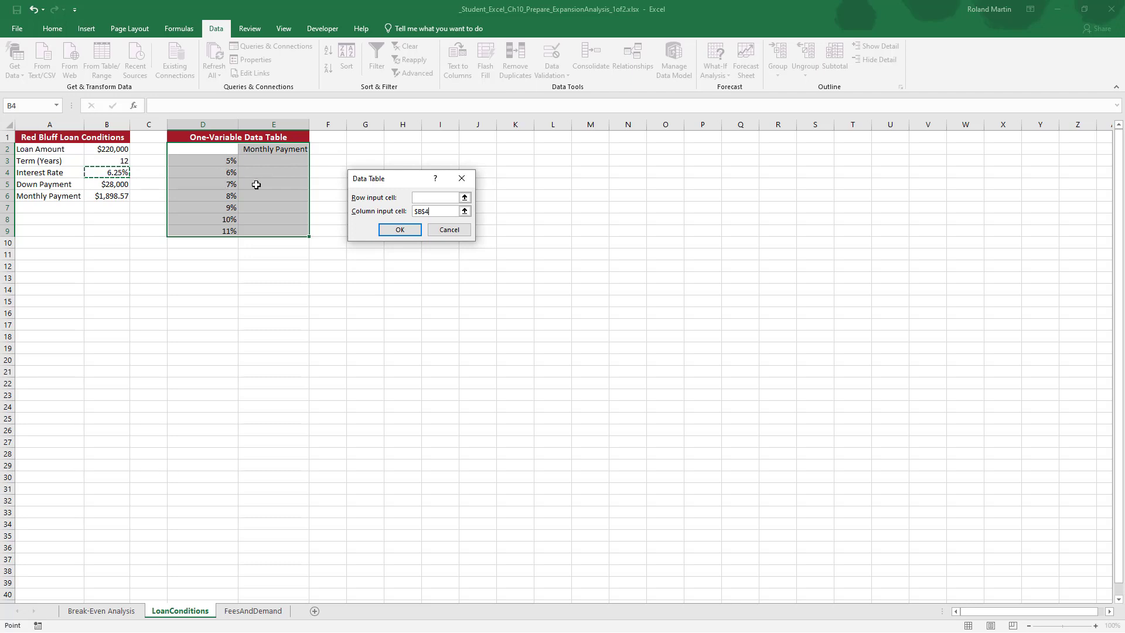
left_click(400, 230)
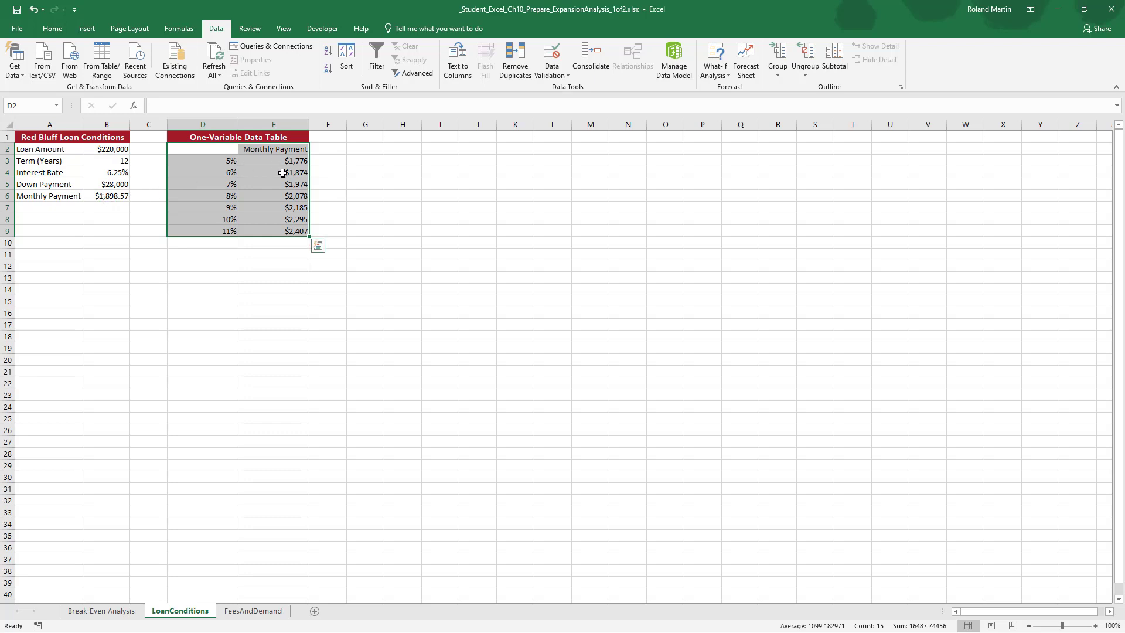
left_click(355, 174)
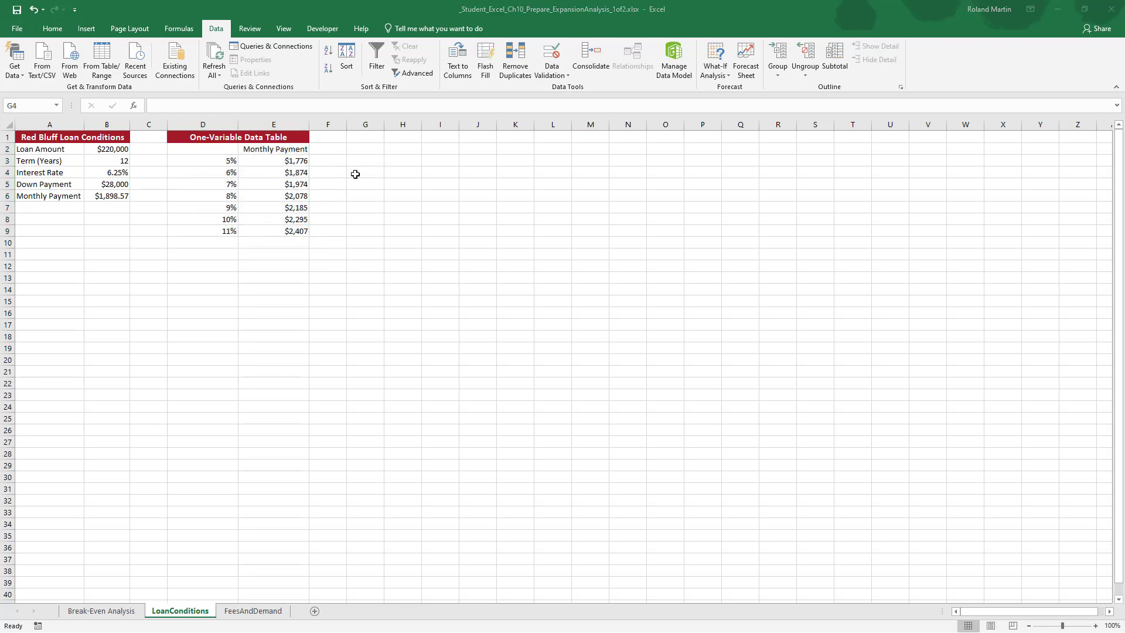
Check instruction 15 in the Word document, and apply green gradient fill data bars to E3:E9 in Excel's LoanConditions sheet.
key("alt+Tab")
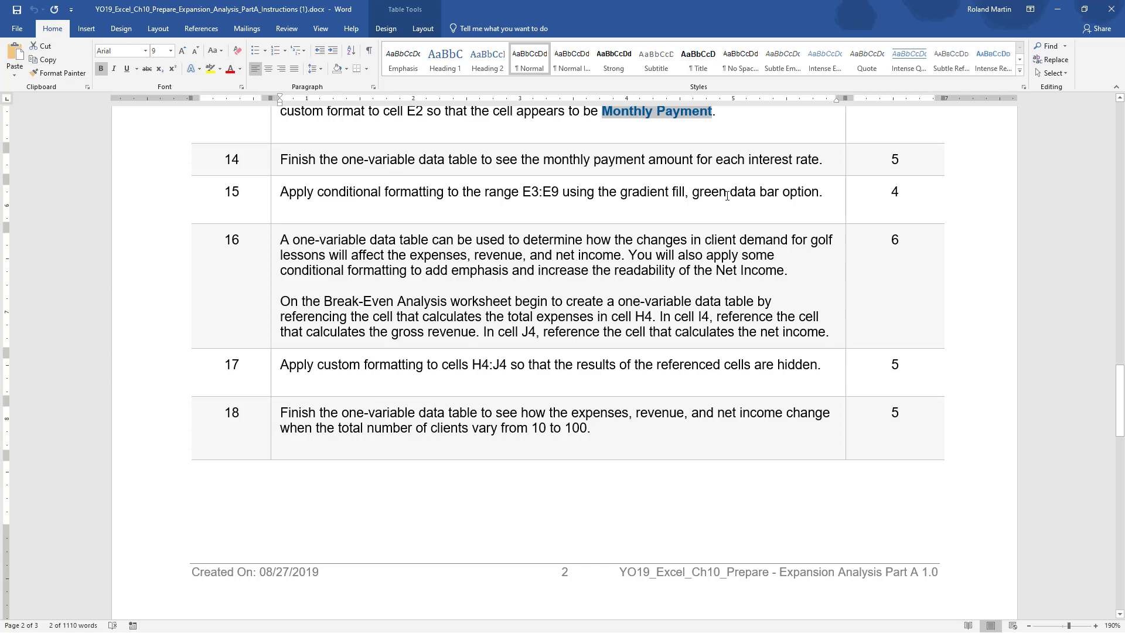
key("alt+Tab")
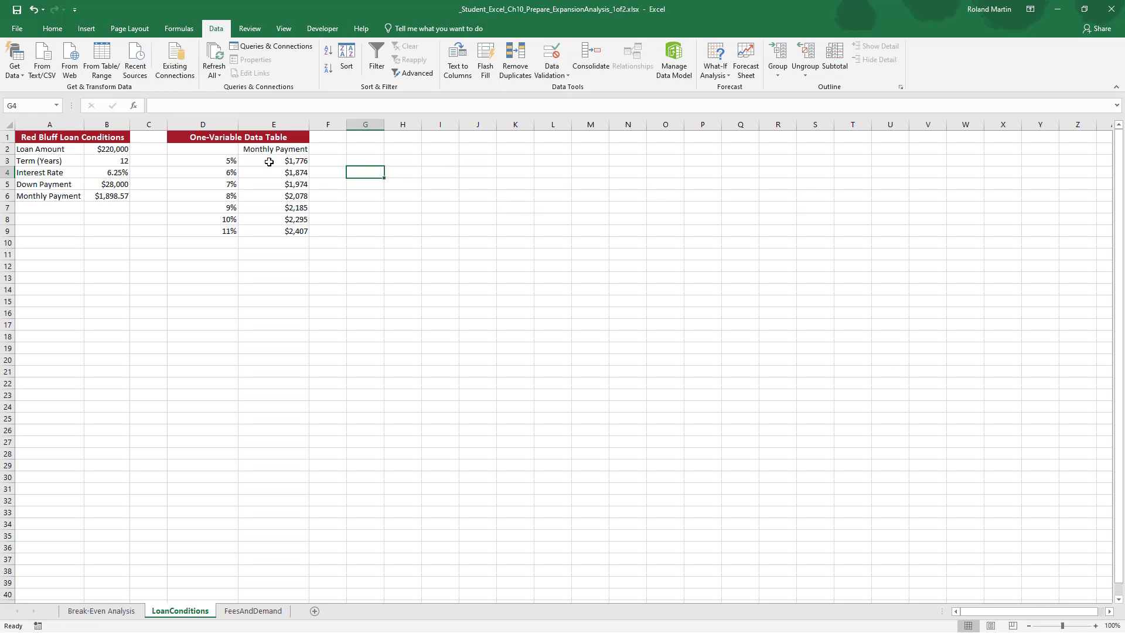
left_click_drag(299, 161, 281, 233)
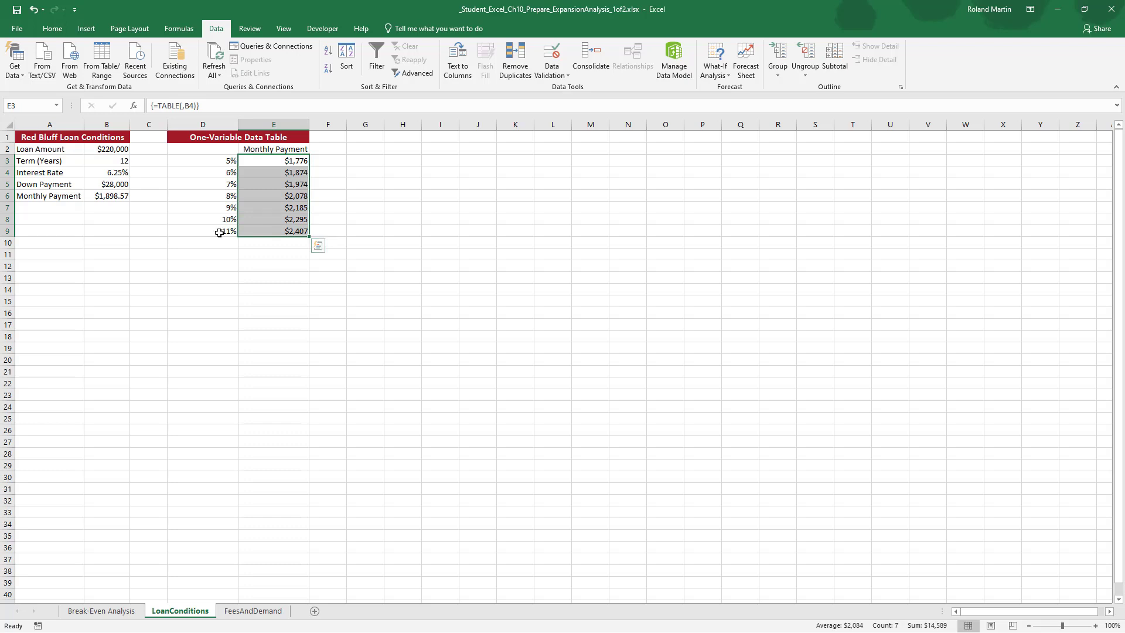
left_click(53, 28)
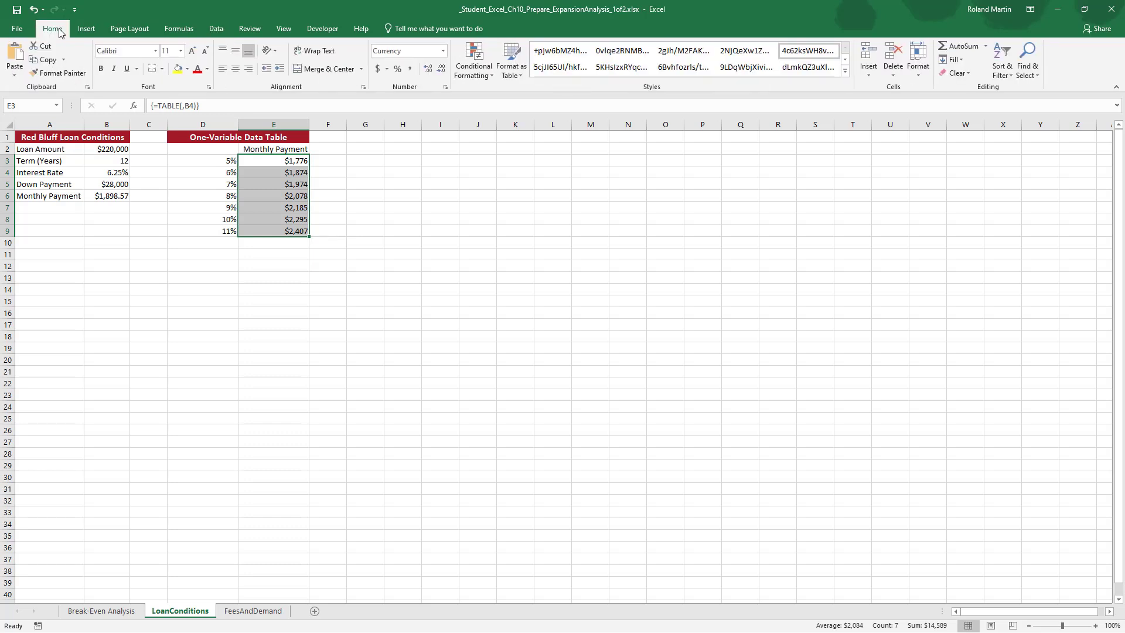
left_click(478, 79)
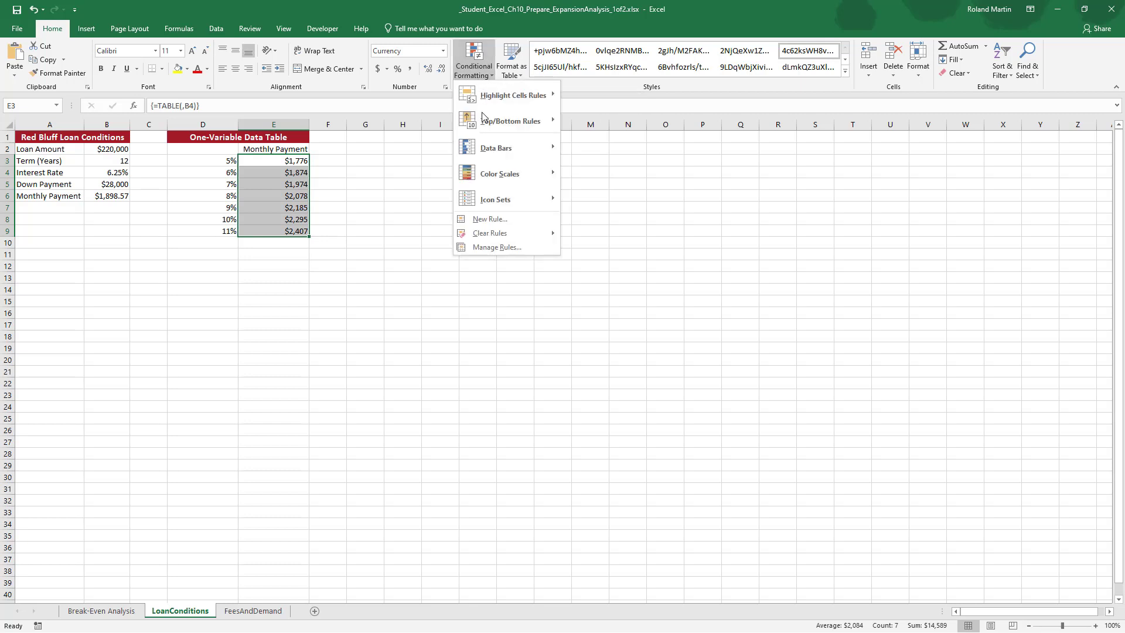
mouse_move(499, 149)
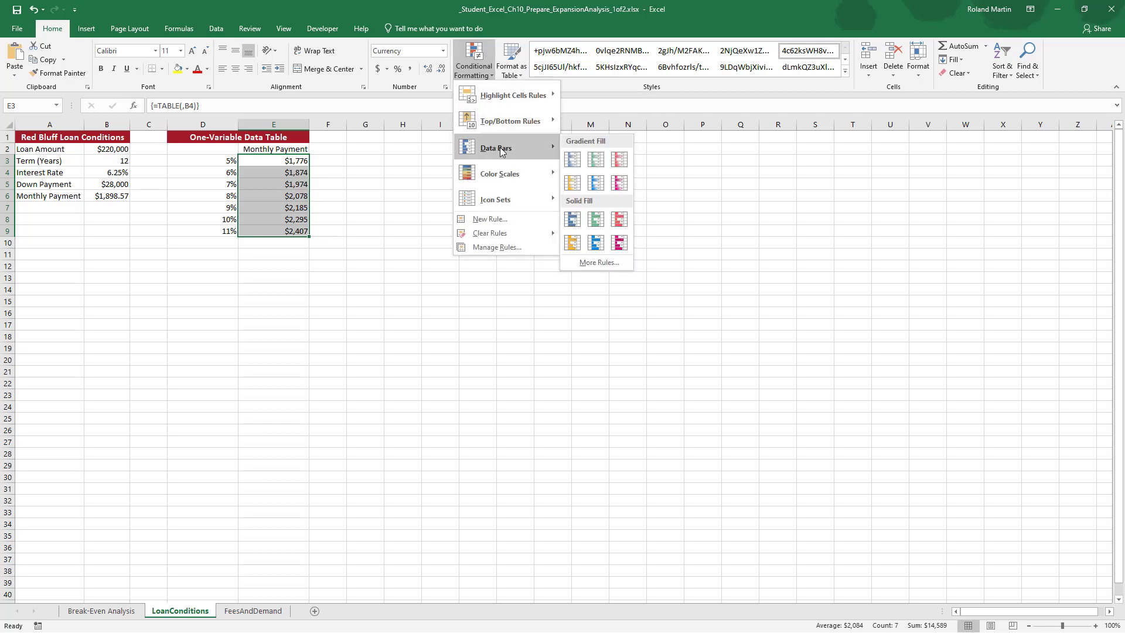
left_click(596, 160)
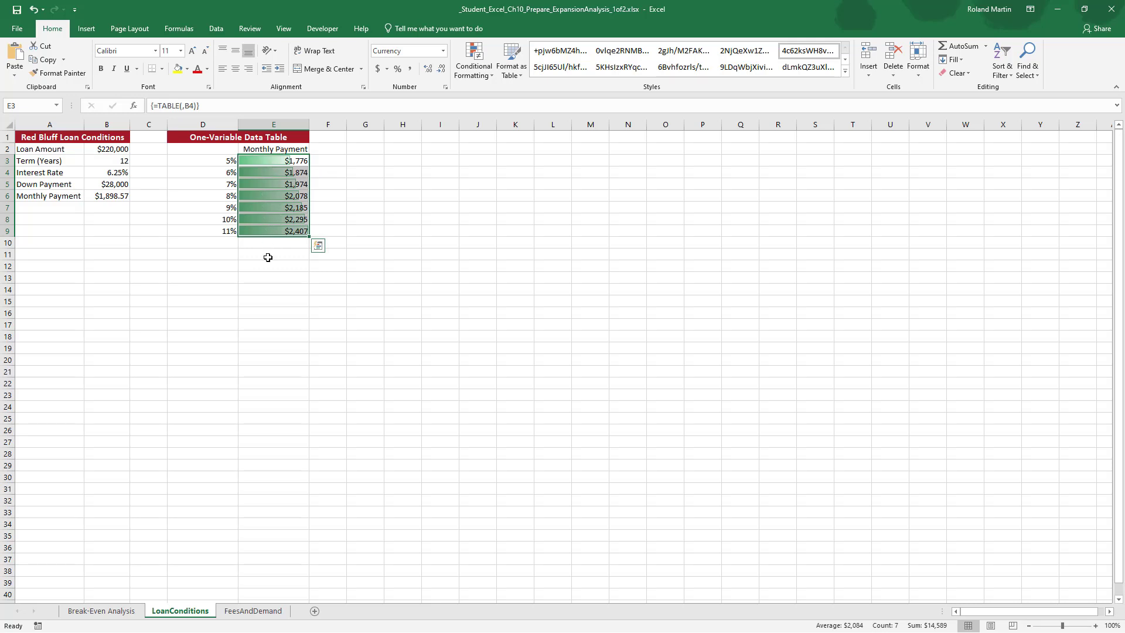
left_click(268, 258)
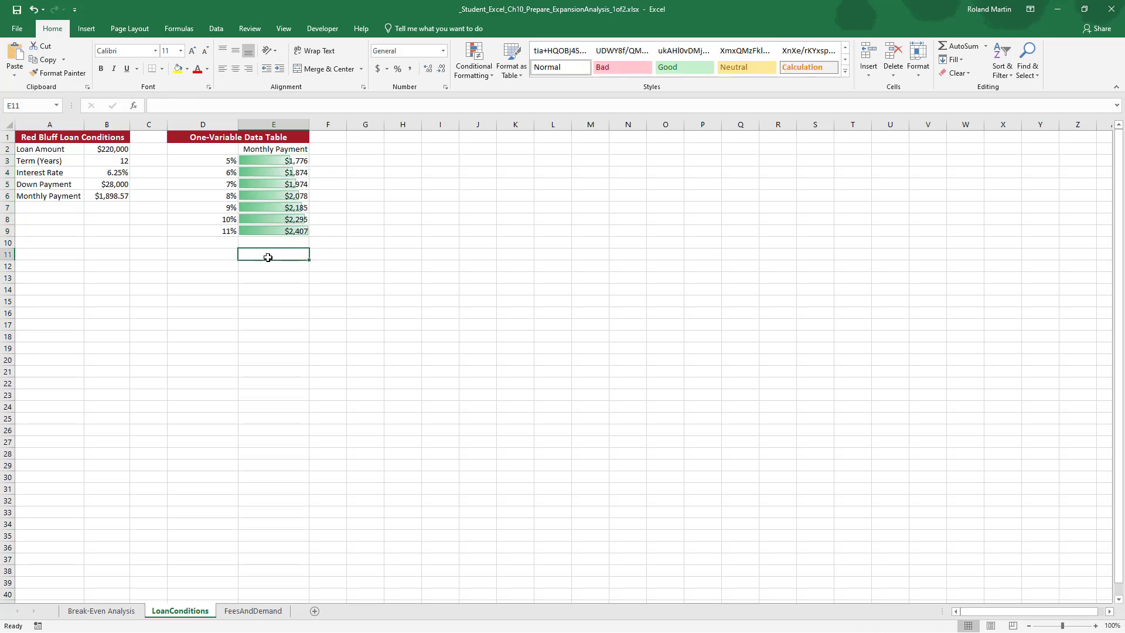
Read instruction 16 in the Word document, and open the Break-Even Analysis sheet in the Excel workbook.
key("F8")
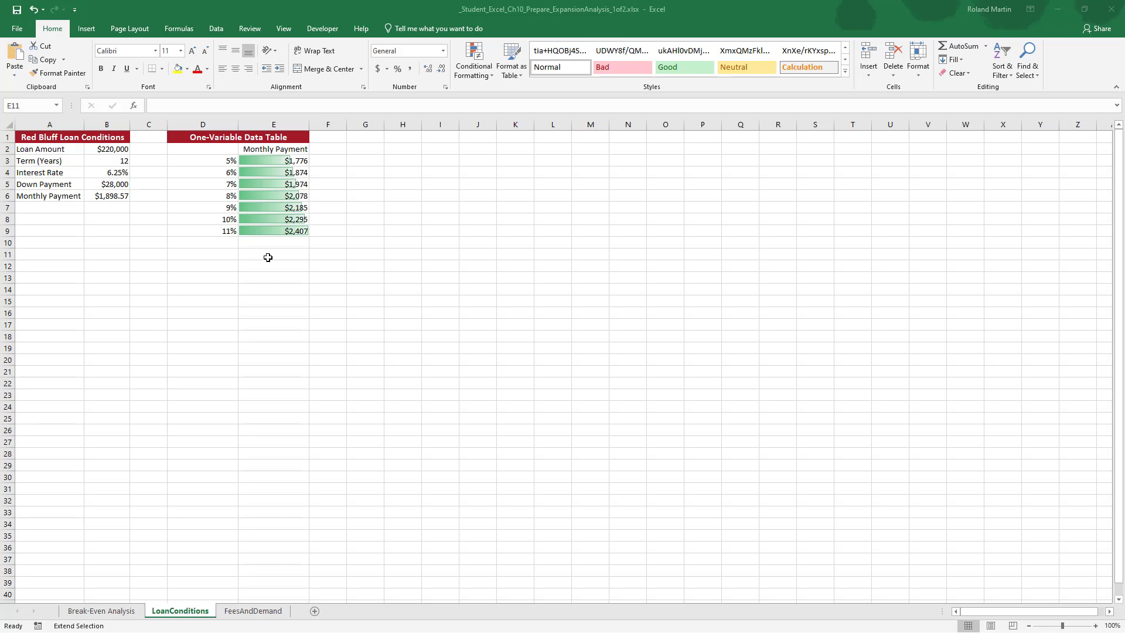
key("alt+Tab")
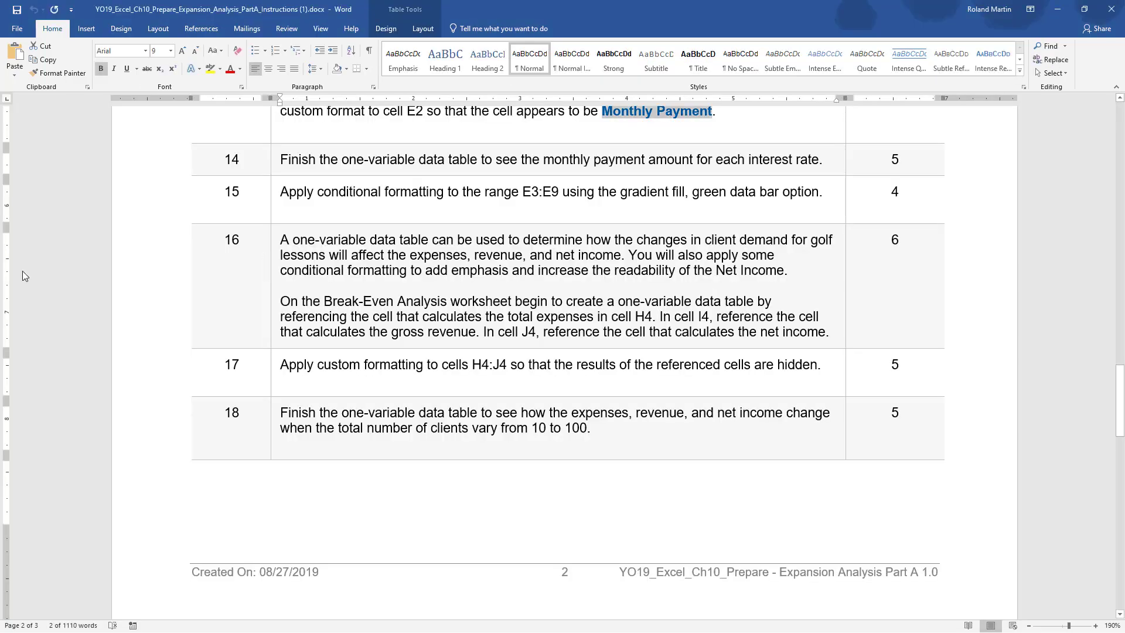
scroll(410, 235, "down", 2)
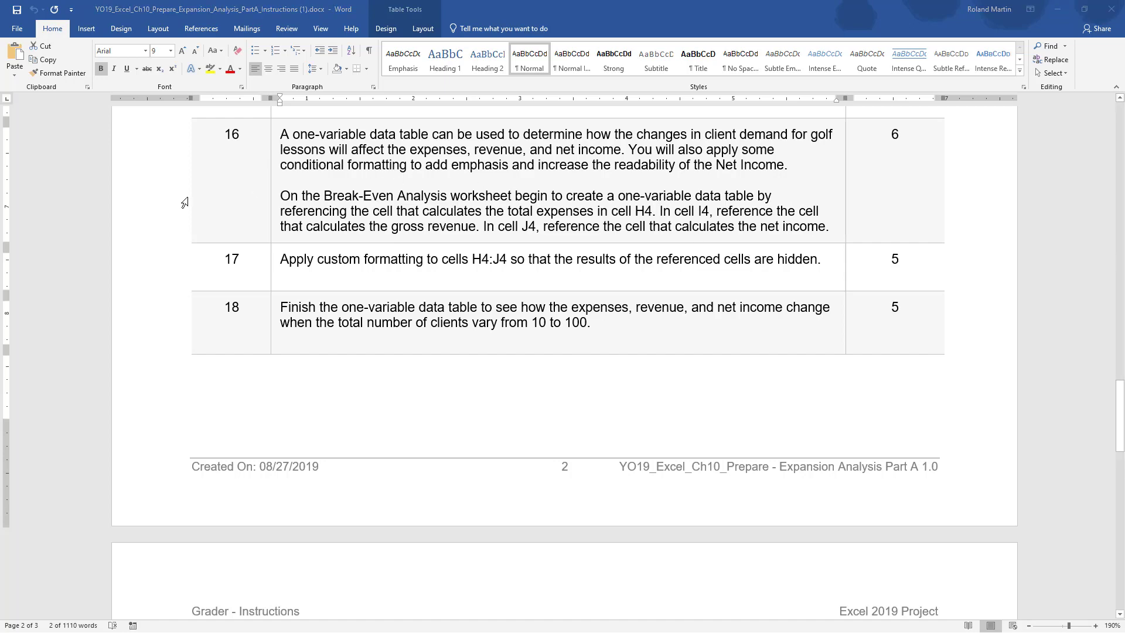
key("alt+Tab")
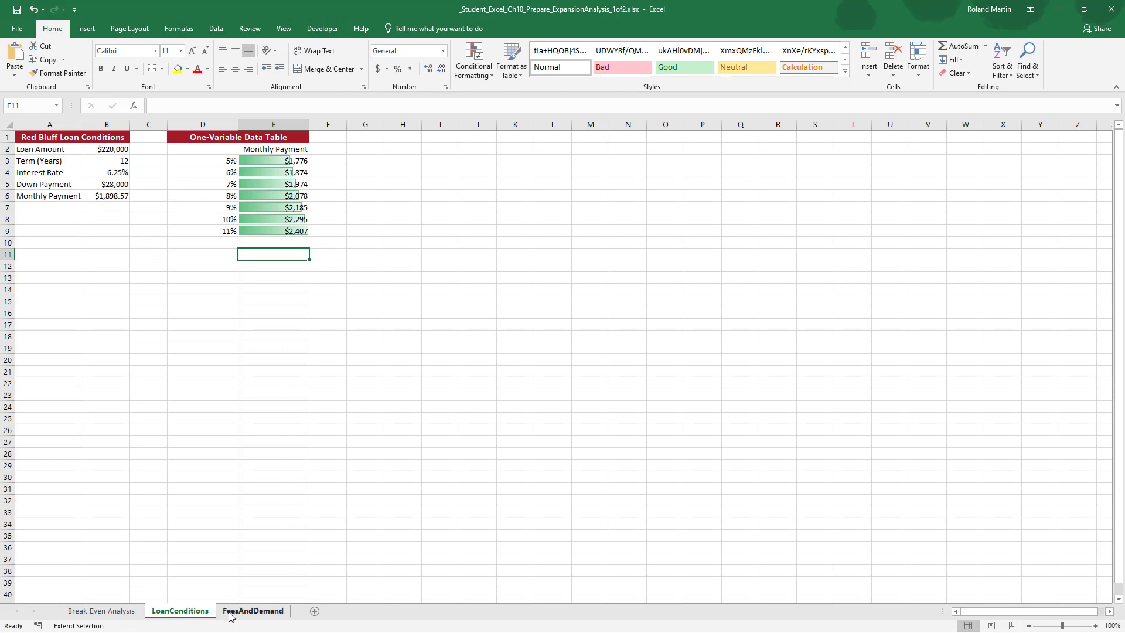
left_click(120, 612)
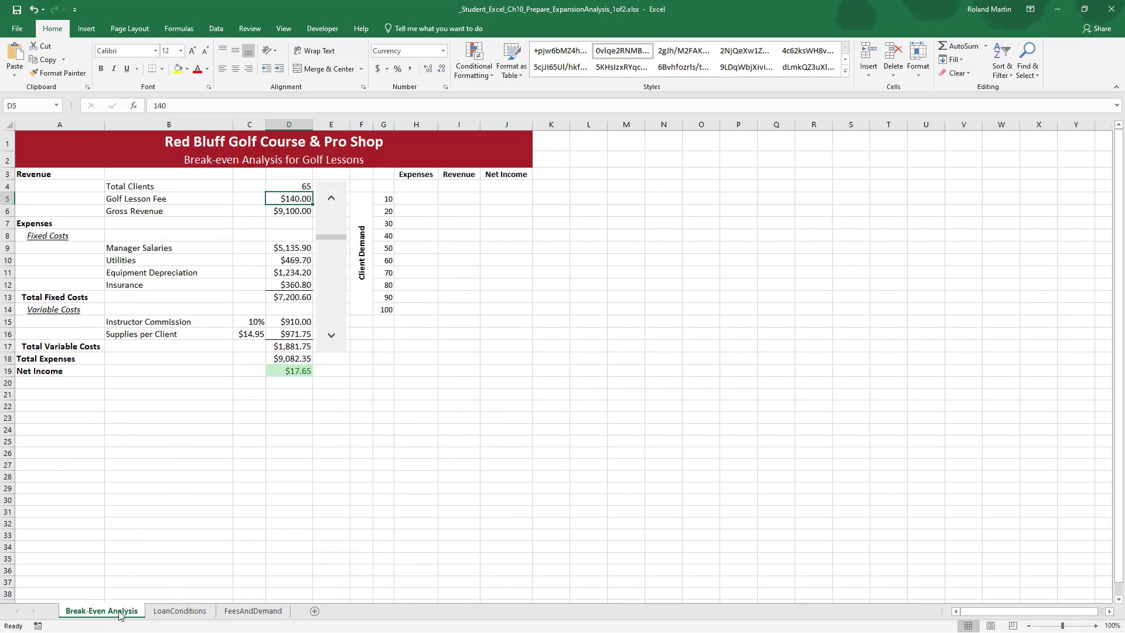
Reference the total expenses calculation in cell H4 of the Break-Even Analysis sheet with the formula =D18.
left_click(411, 185)
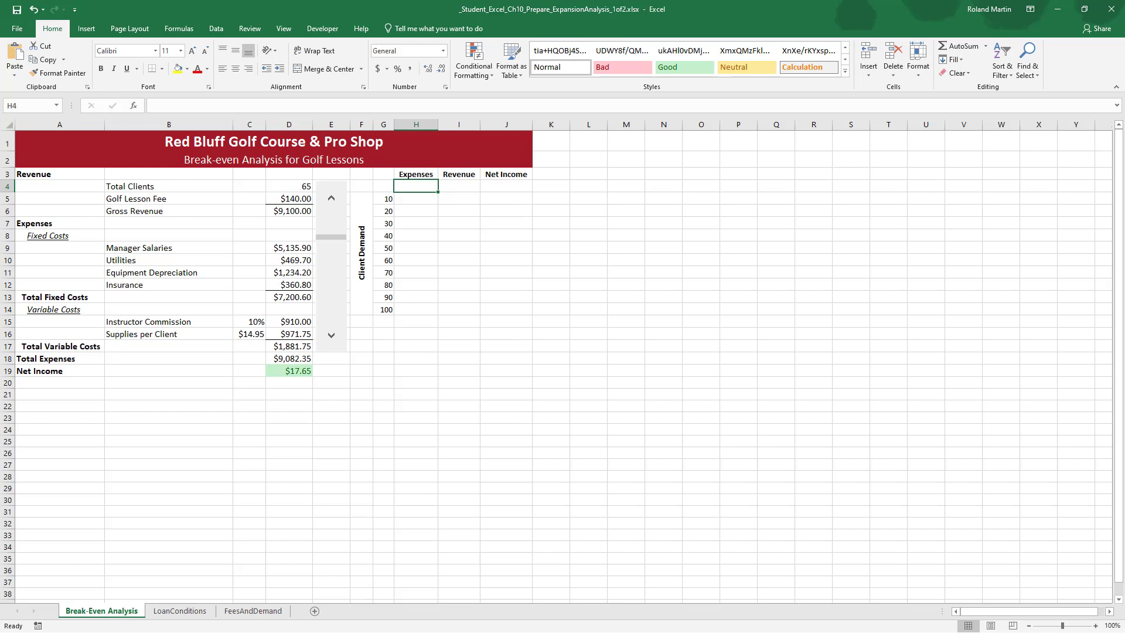
type("=")
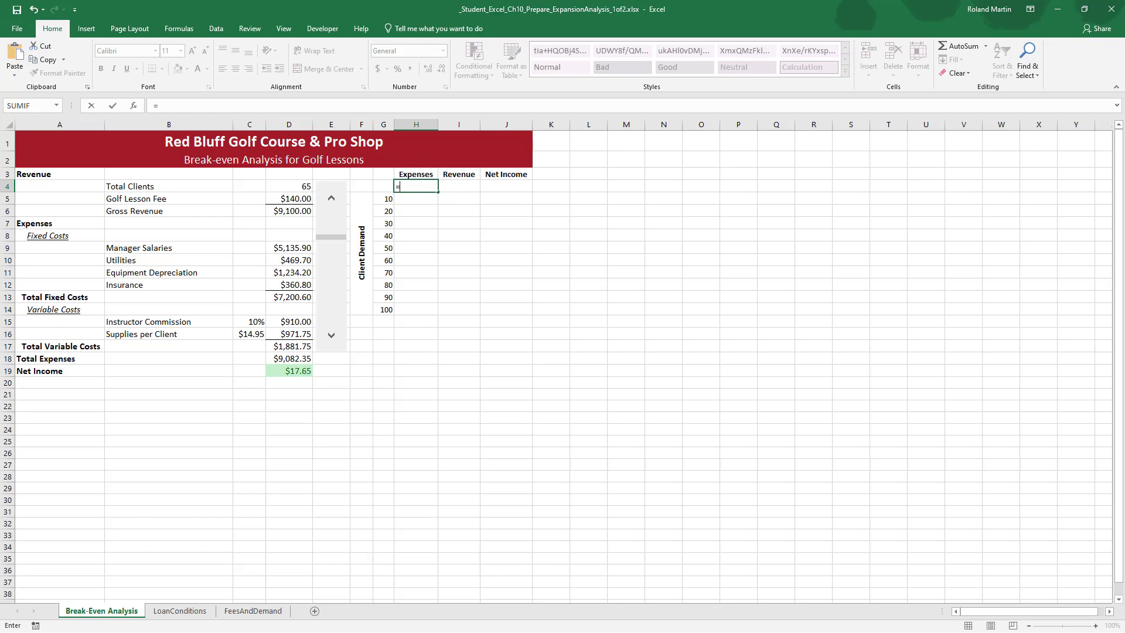
left_click(302, 360)
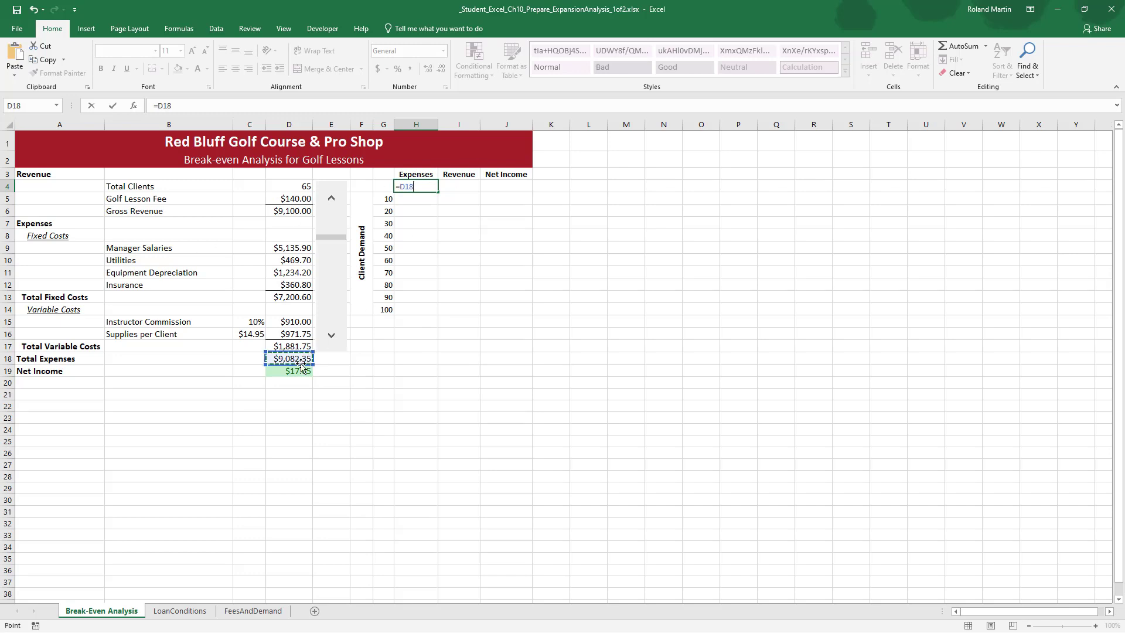
key("Return")
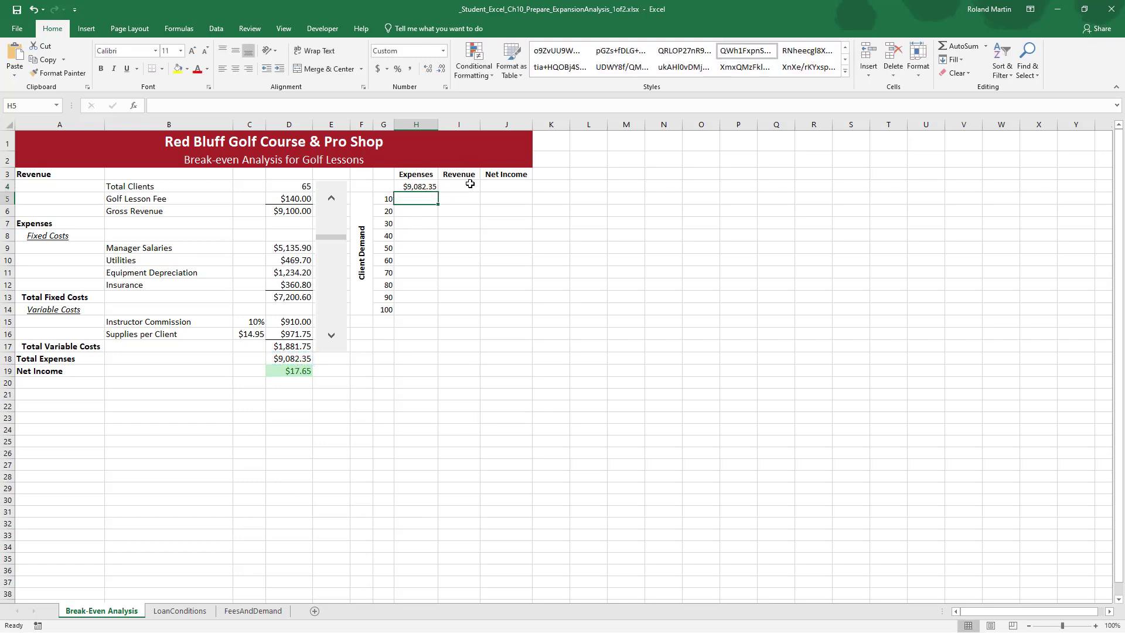
Reference the gross revenue calculation in cell I4 with the formula =D6.
left_click(467, 187)
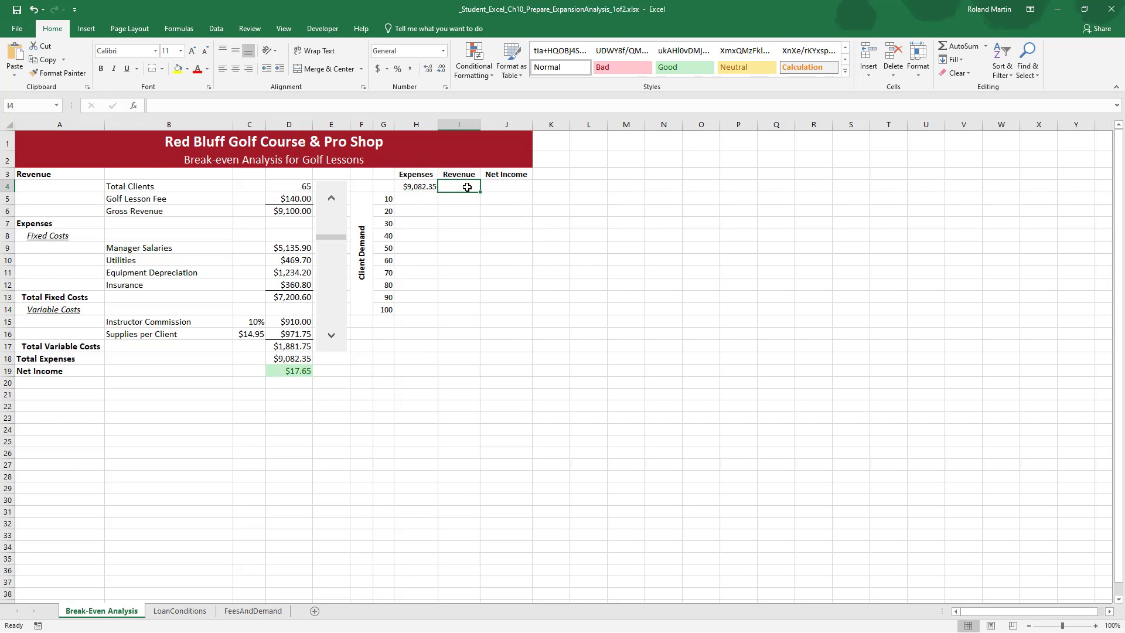
type("=")
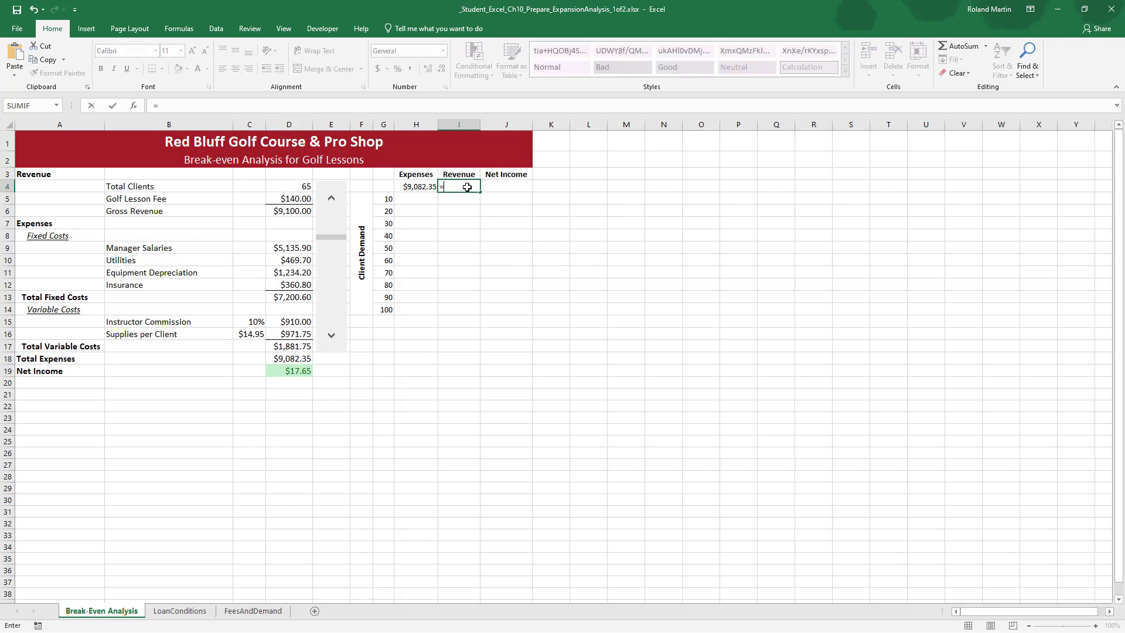
left_click(292, 212)
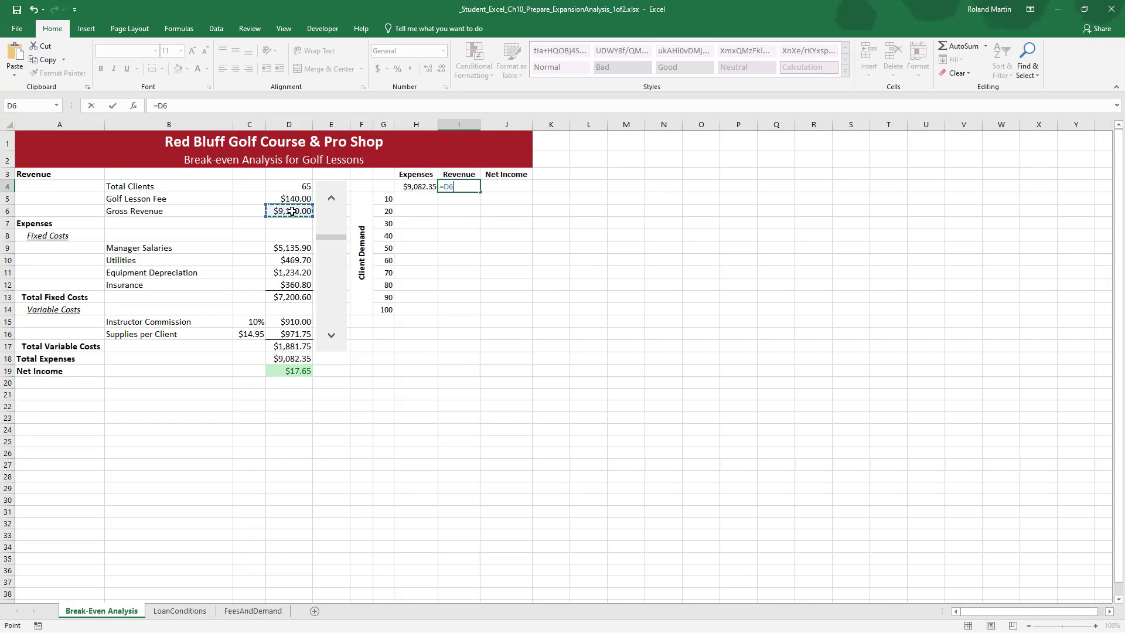
key("Return")
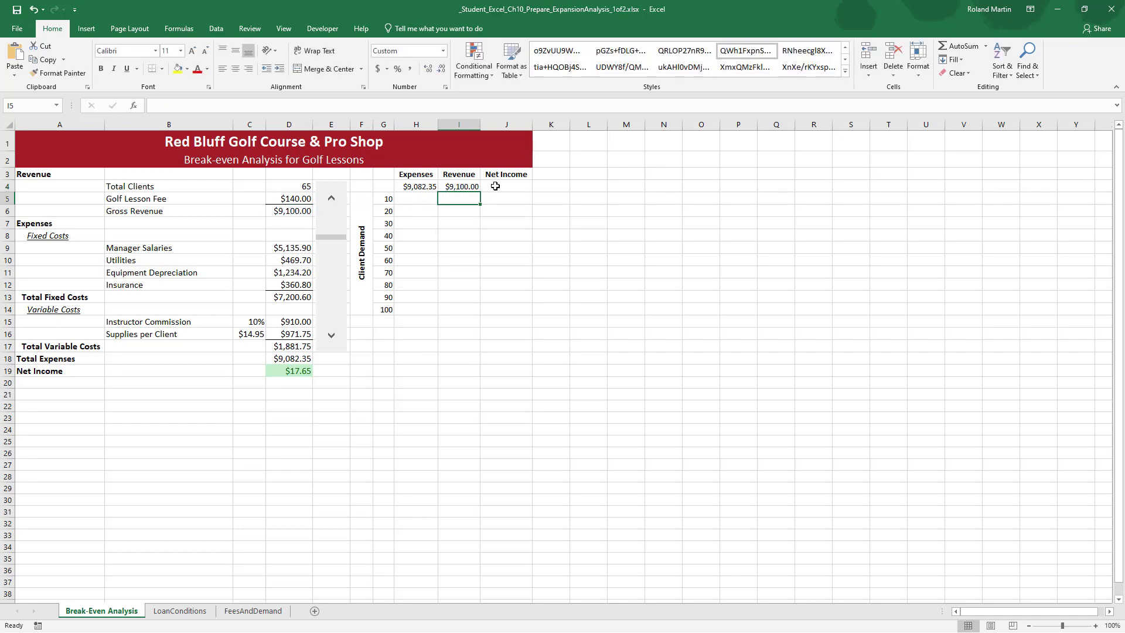
Reference the net income calculation in cell J4 with the formula =D19.
left_click(495, 186)
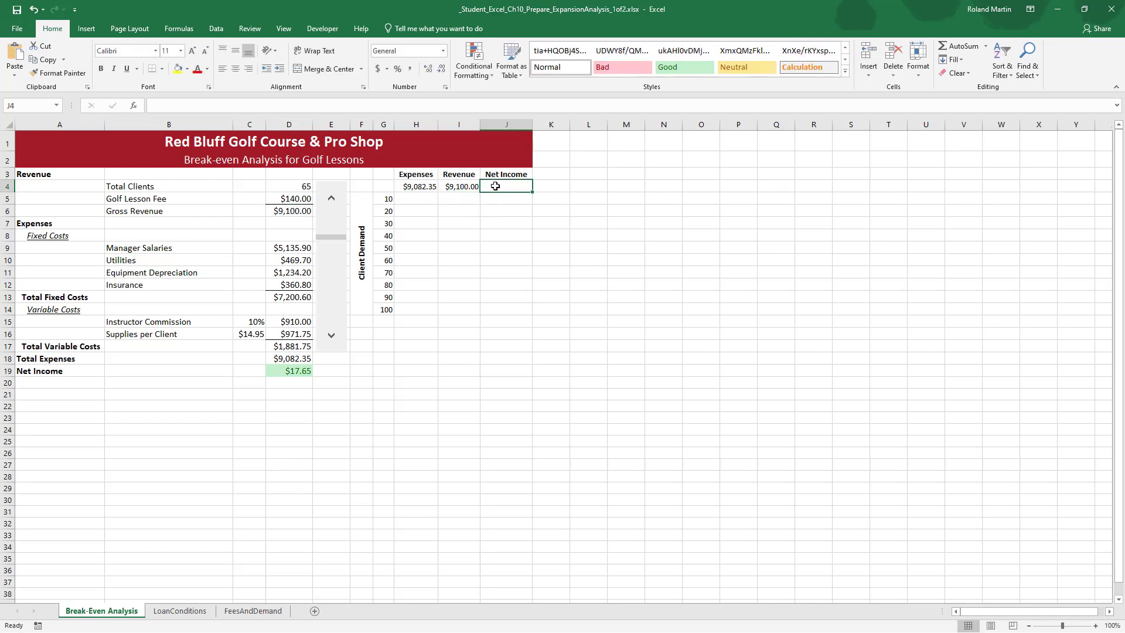
type("=")
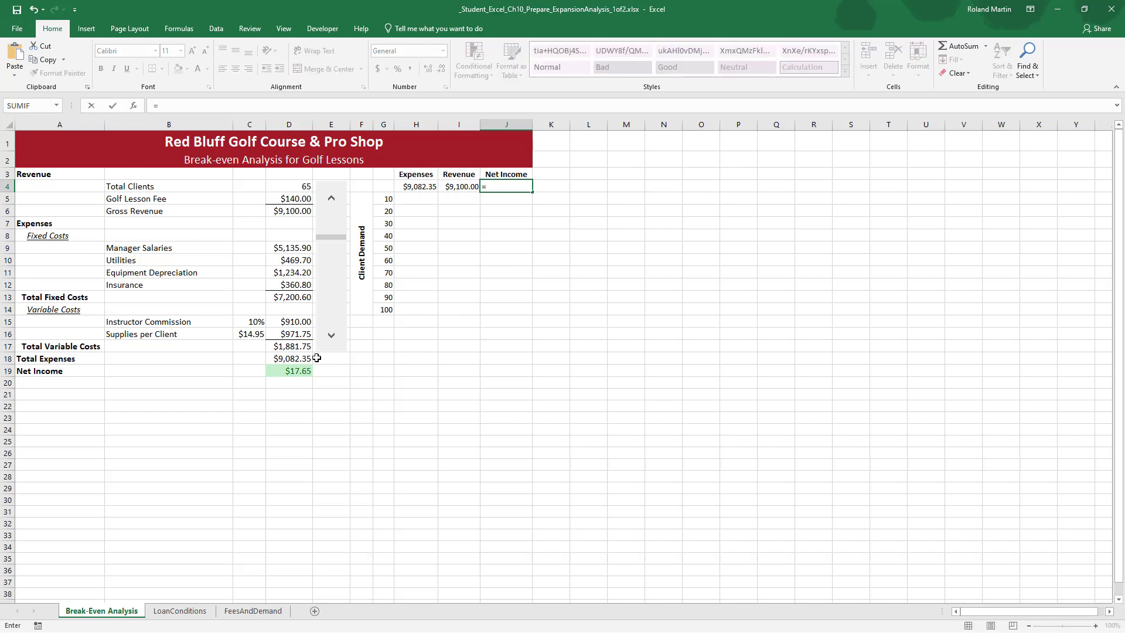
left_click(299, 373)
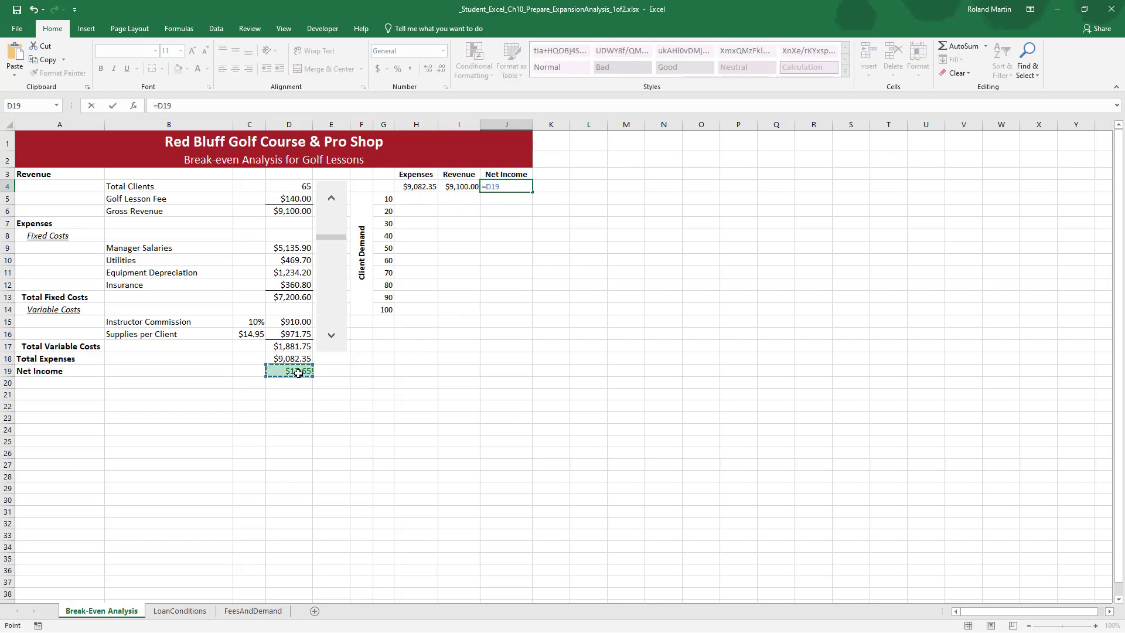
key("Return")
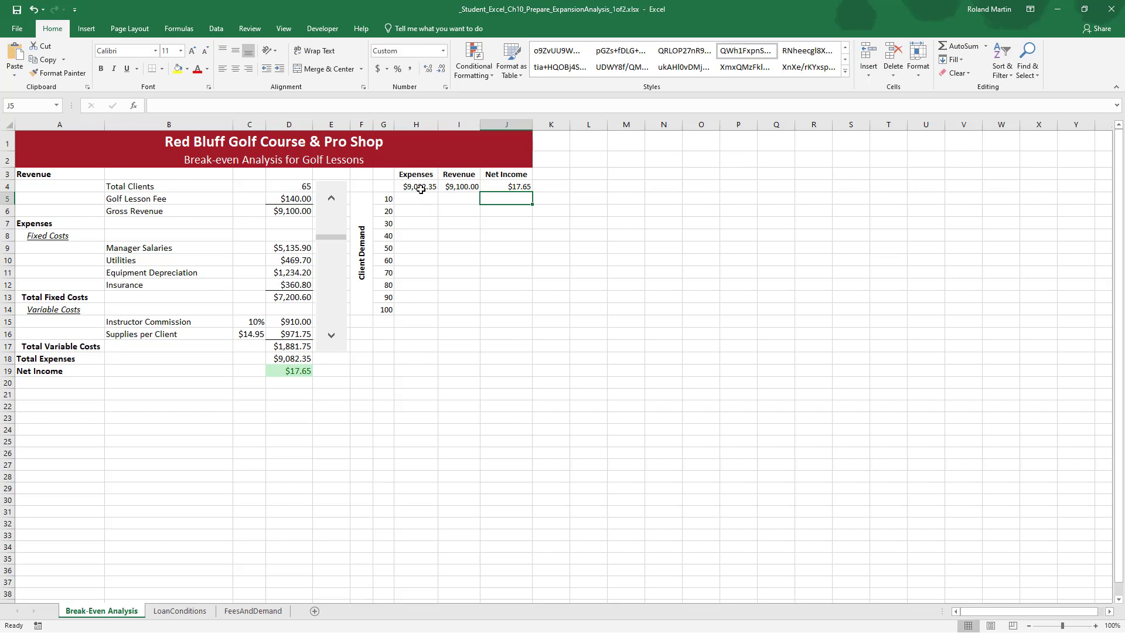
Hide the results in cells H4:J4 by applying the custom number format ;; to them.
left_click_drag(416, 188, 504, 188)
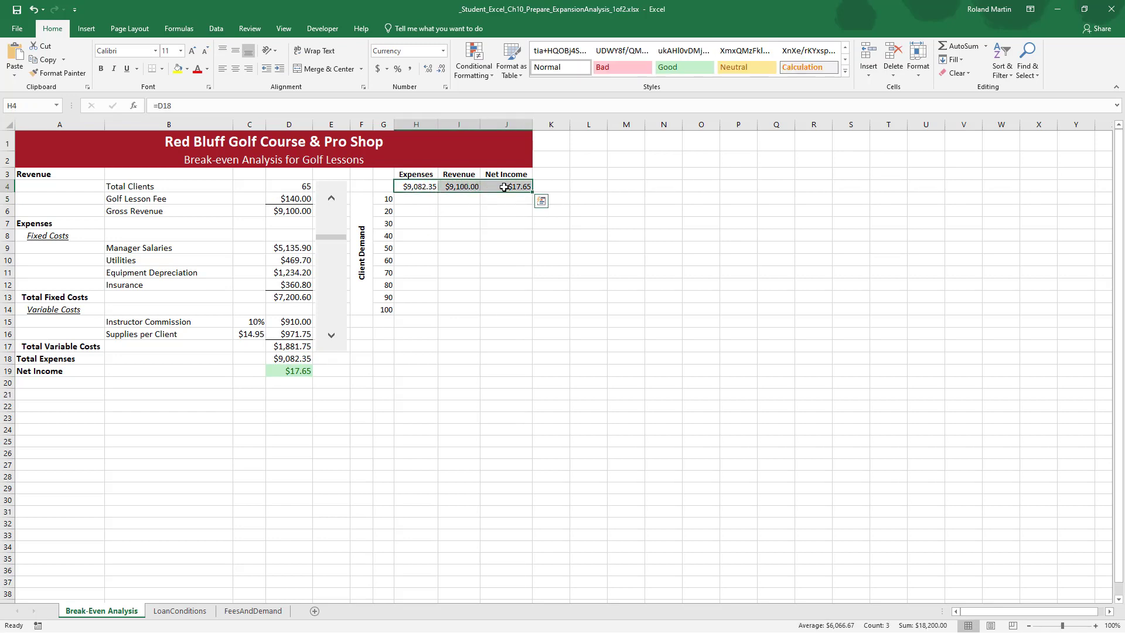
right_click(503, 186)
left_click(555, 386)
left_click(429, 377)
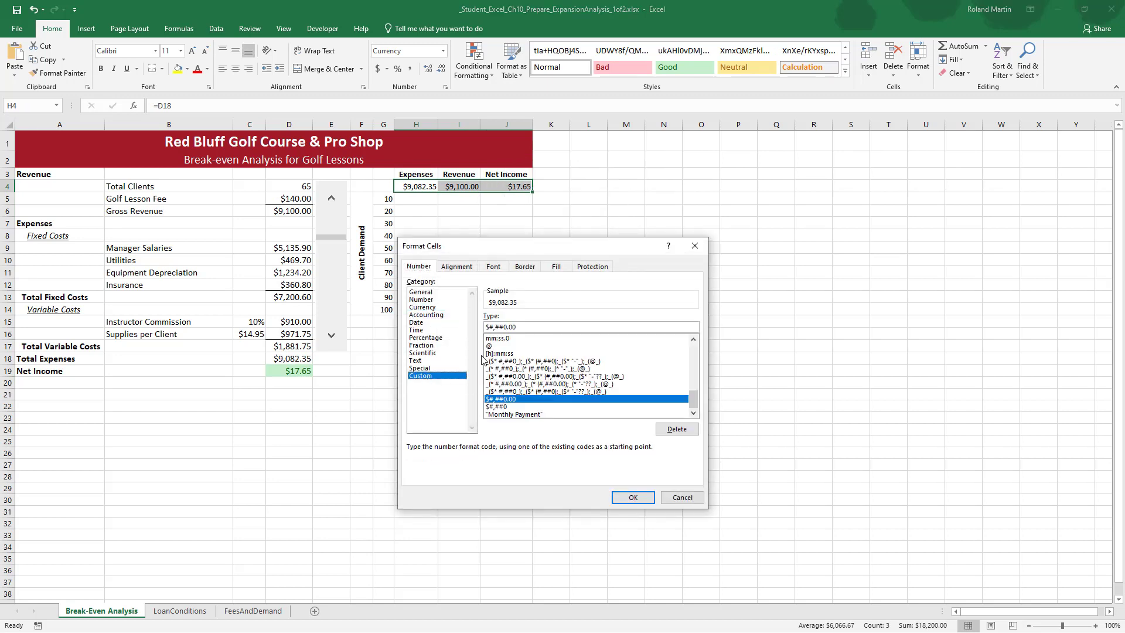
left_click_drag(521, 326, 469, 327)
type(";;")
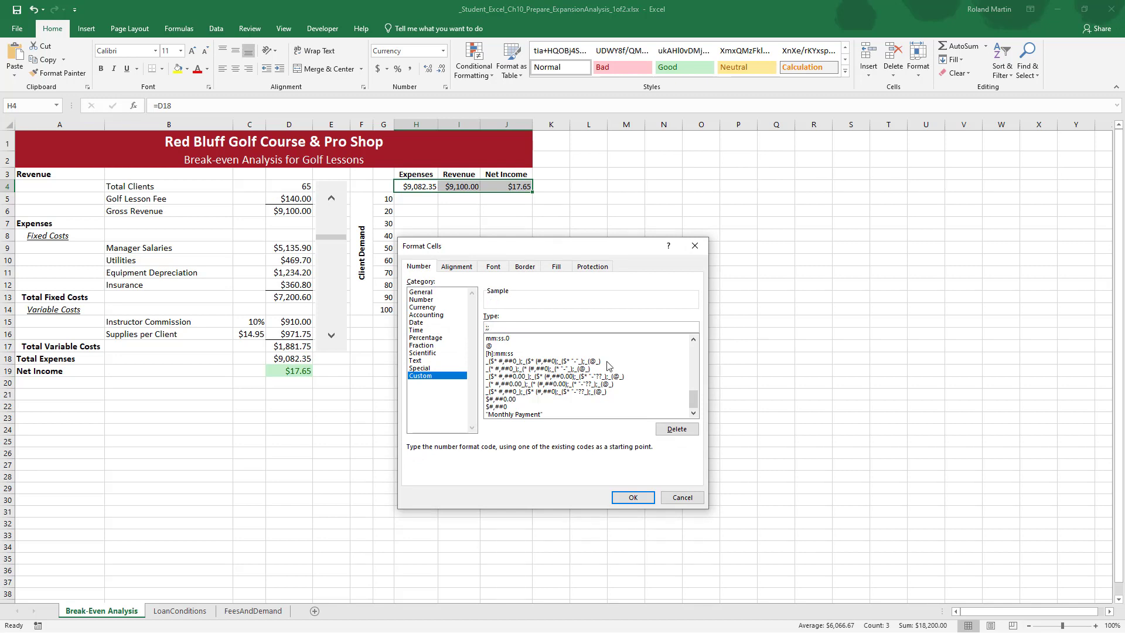
left_click(632, 498)
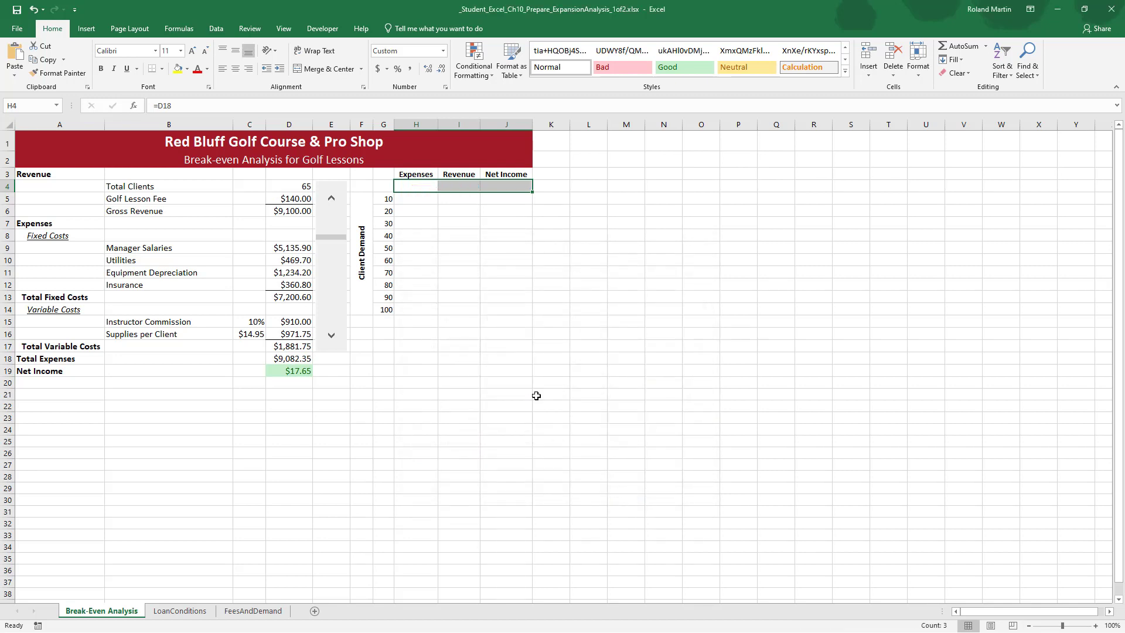
left_click(422, 222)
left_click(422, 187)
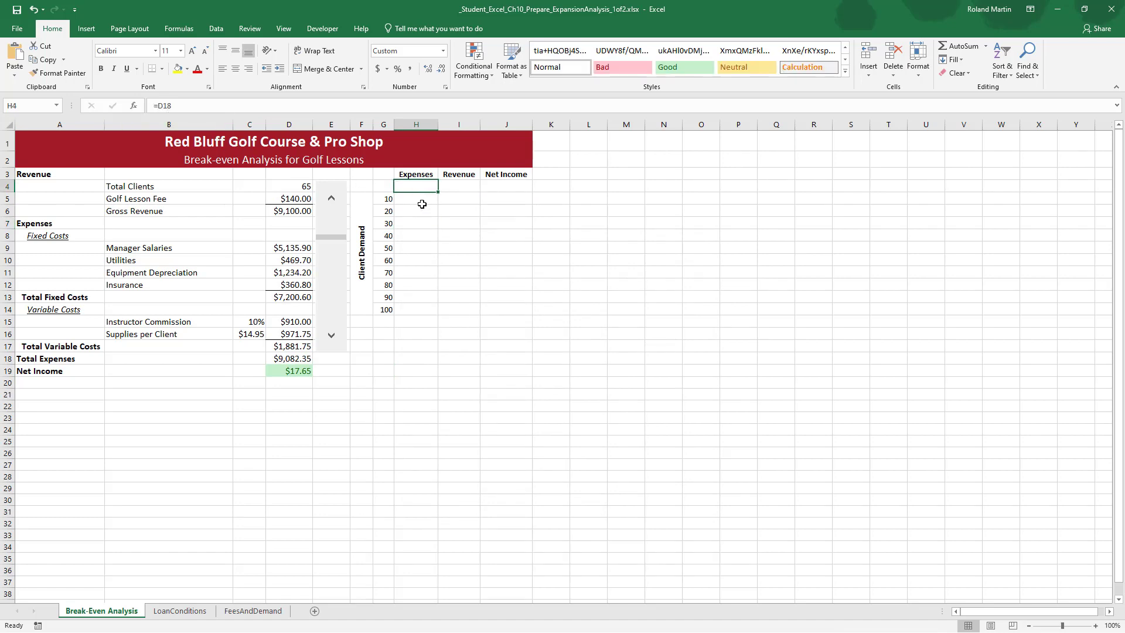
left_click(422, 203)
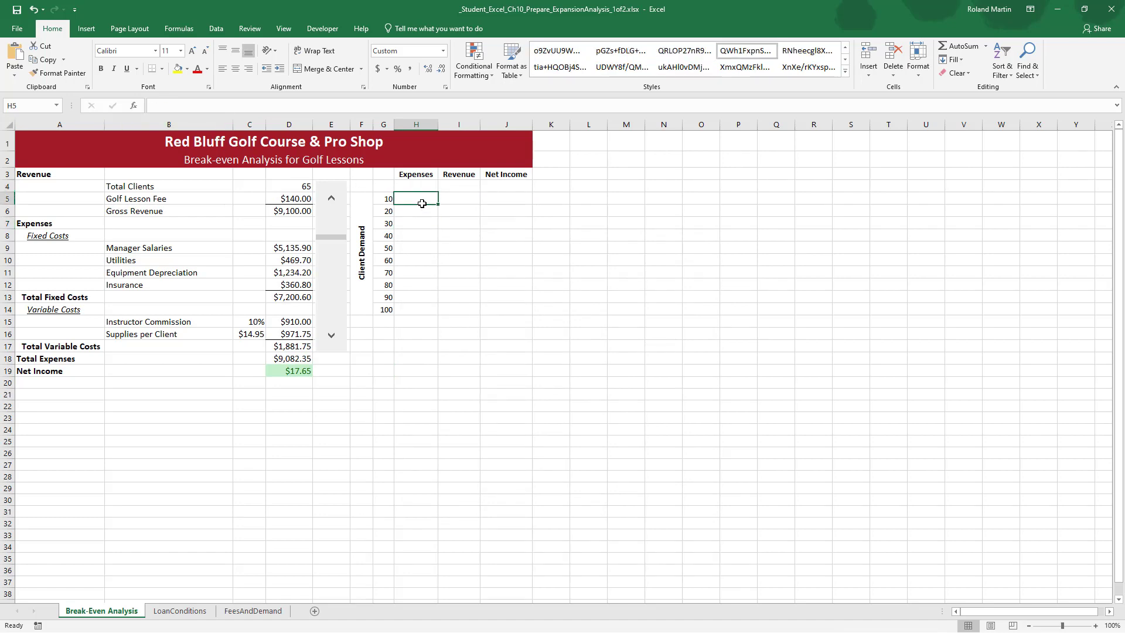
Switch to the Word document to read instructions 18 and 19, and return to the Excel workbook.
key("alt+Tab")
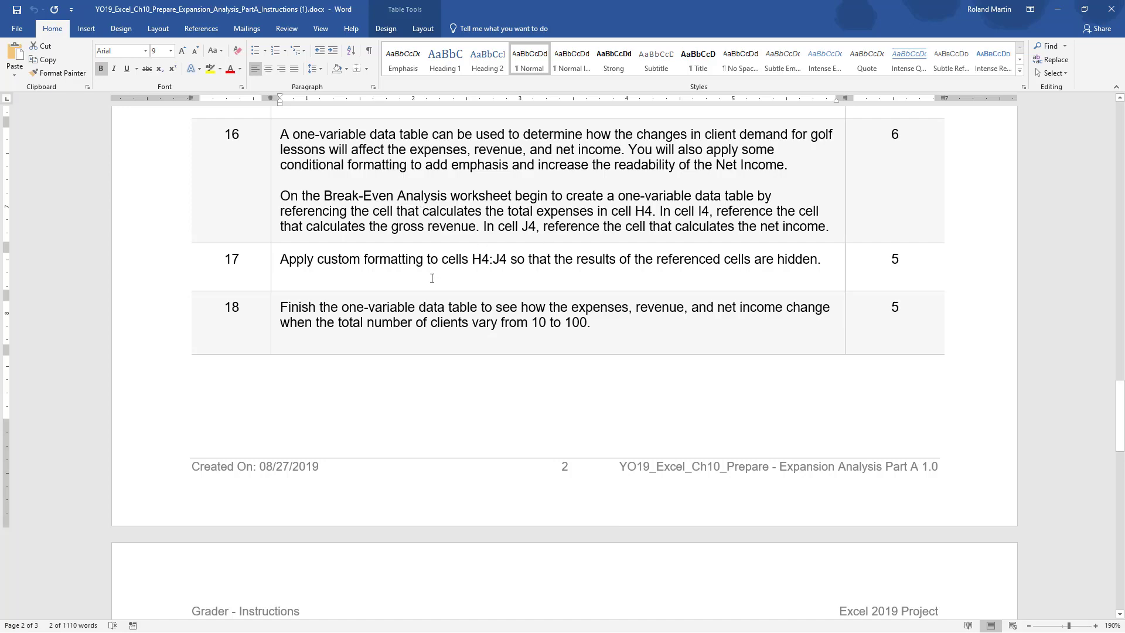
scroll(432, 278, "down", 3)
scroll(432, 278, "down", 1)
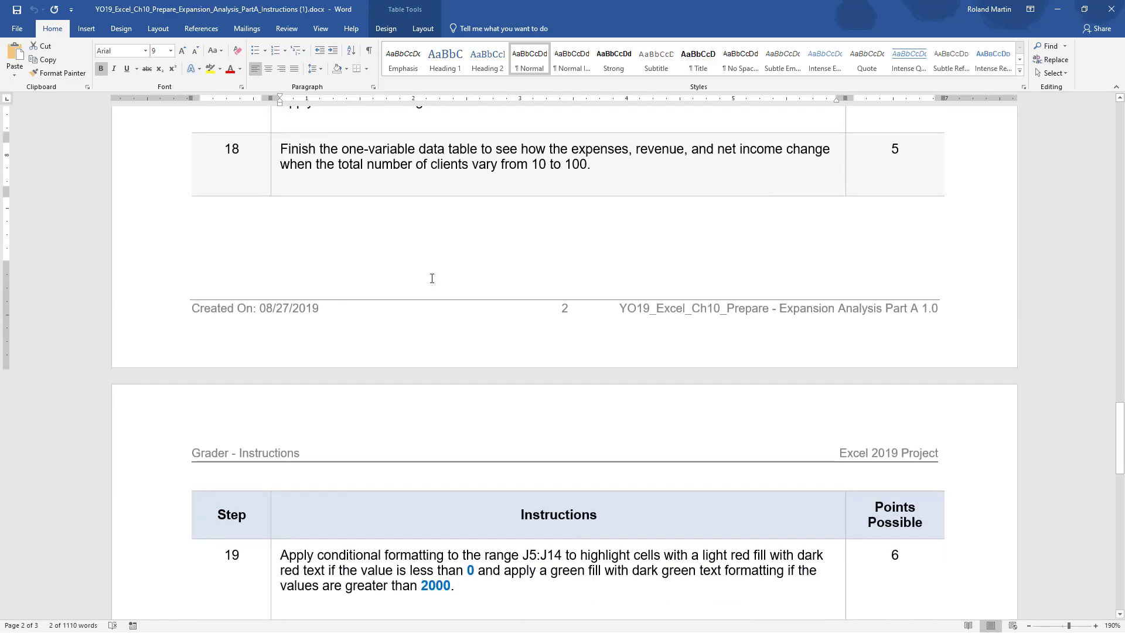
scroll(439, 258, "up", 1)
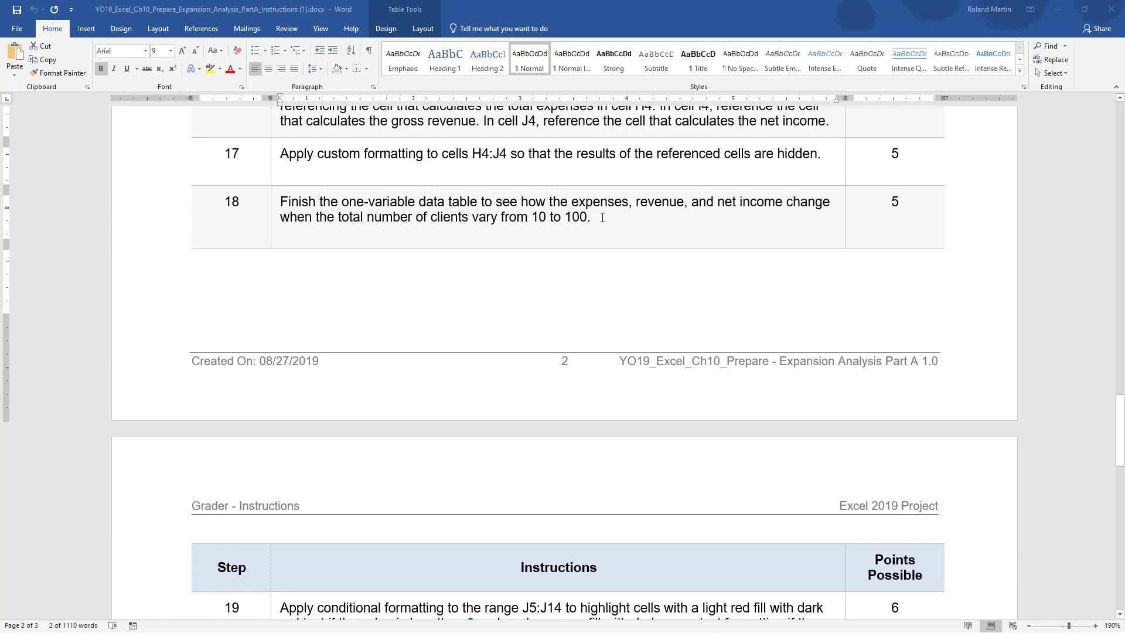
key("alt+Tab")
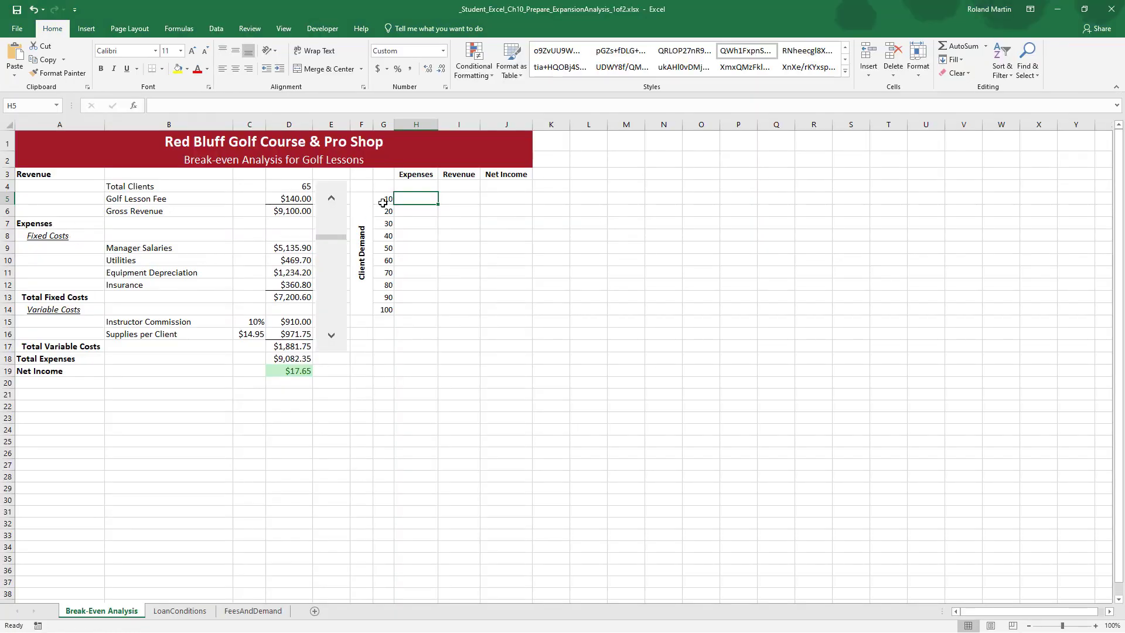
Try to create a one-variable data table over G4:J14 with D4, the total clients, as the row input cell.
left_click_drag(383, 186, 392, 198)
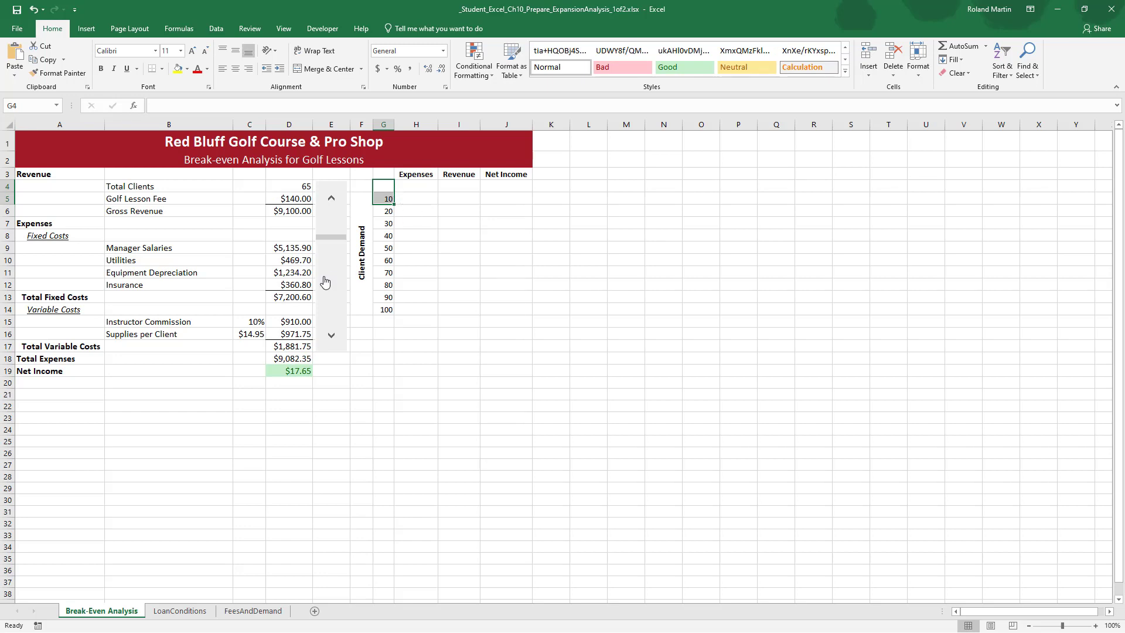
left_click(381, 186)
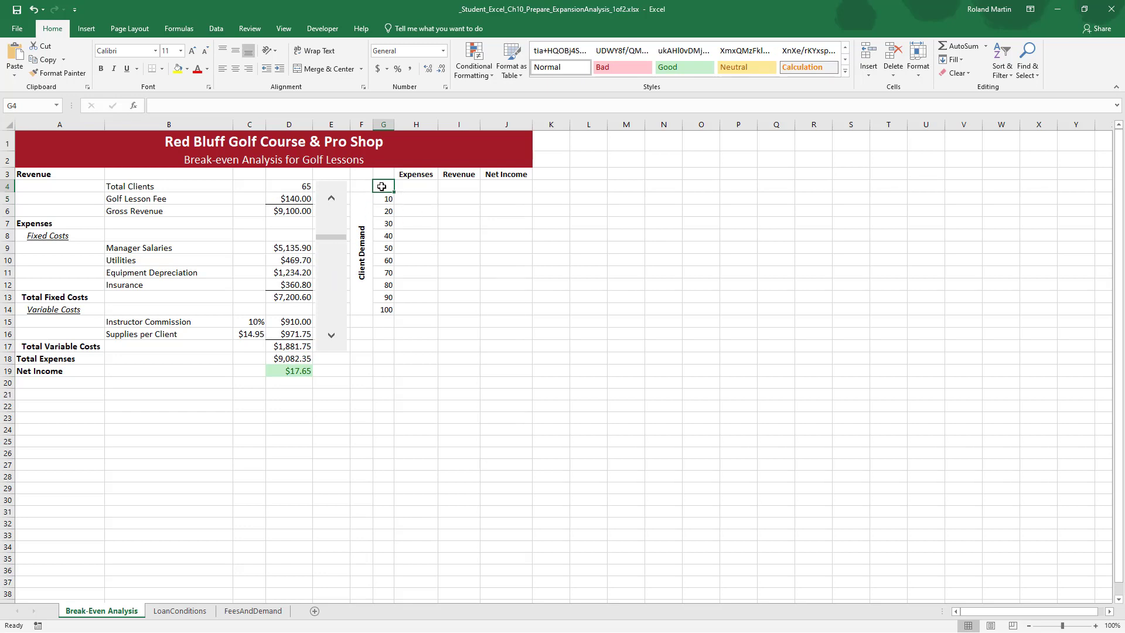
left_click_drag(381, 186, 502, 309)
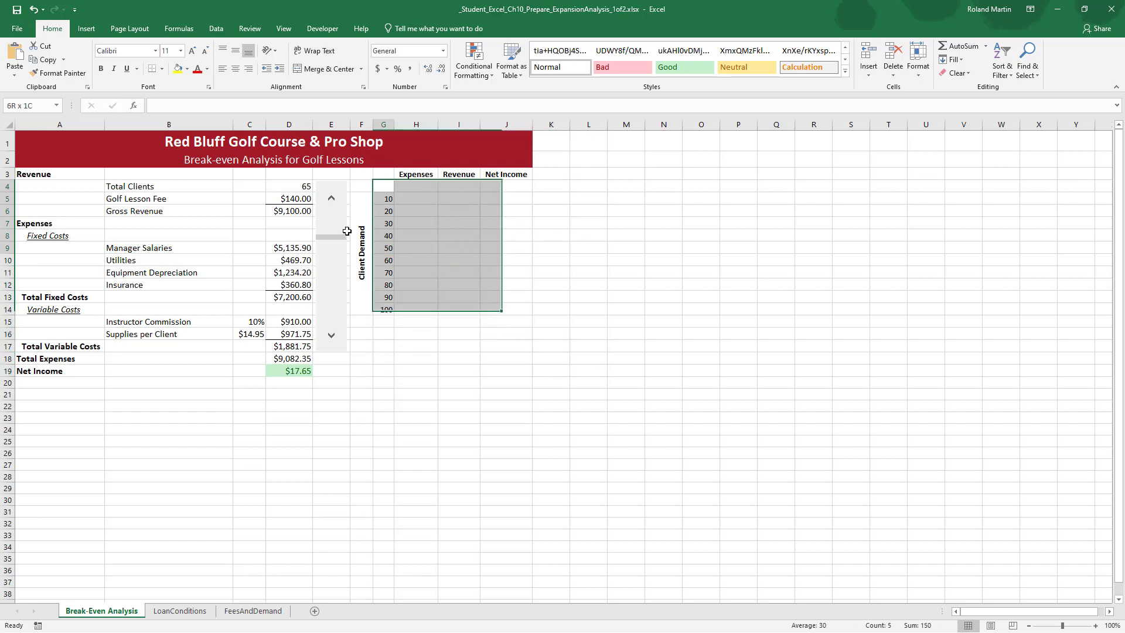
left_click_drag(346, 231, 502, 308)
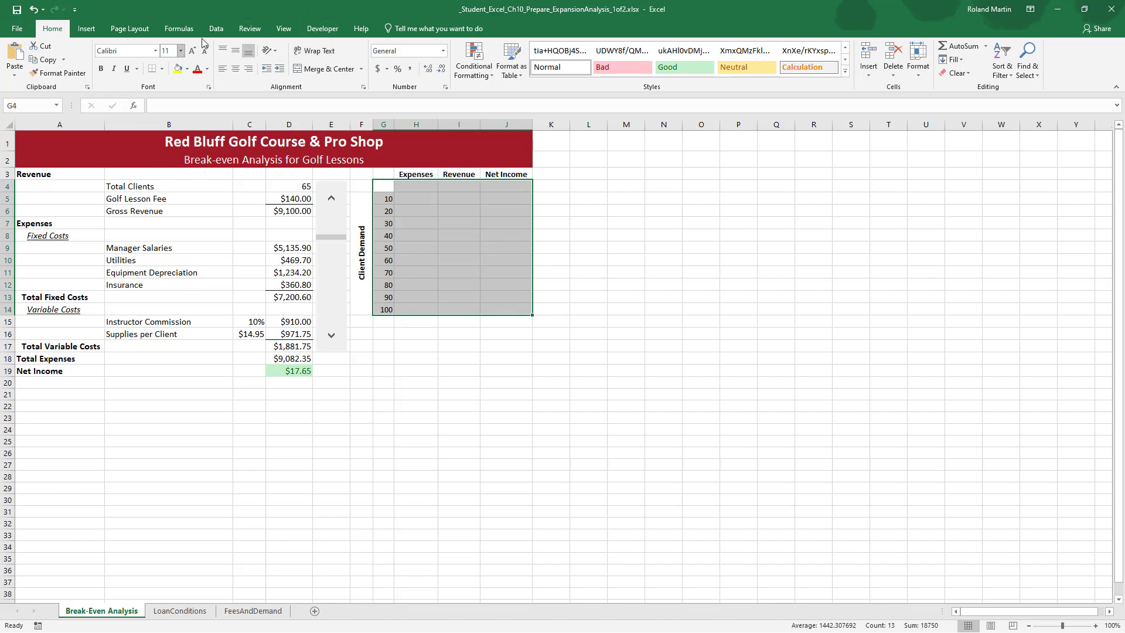
left_click(219, 32)
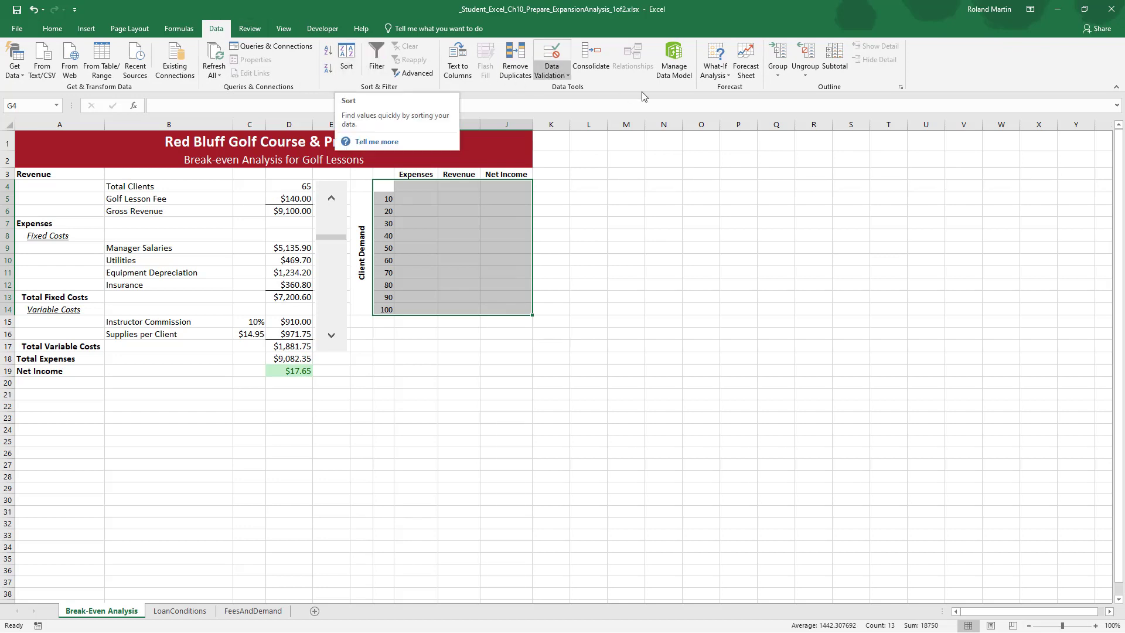
left_click(715, 72)
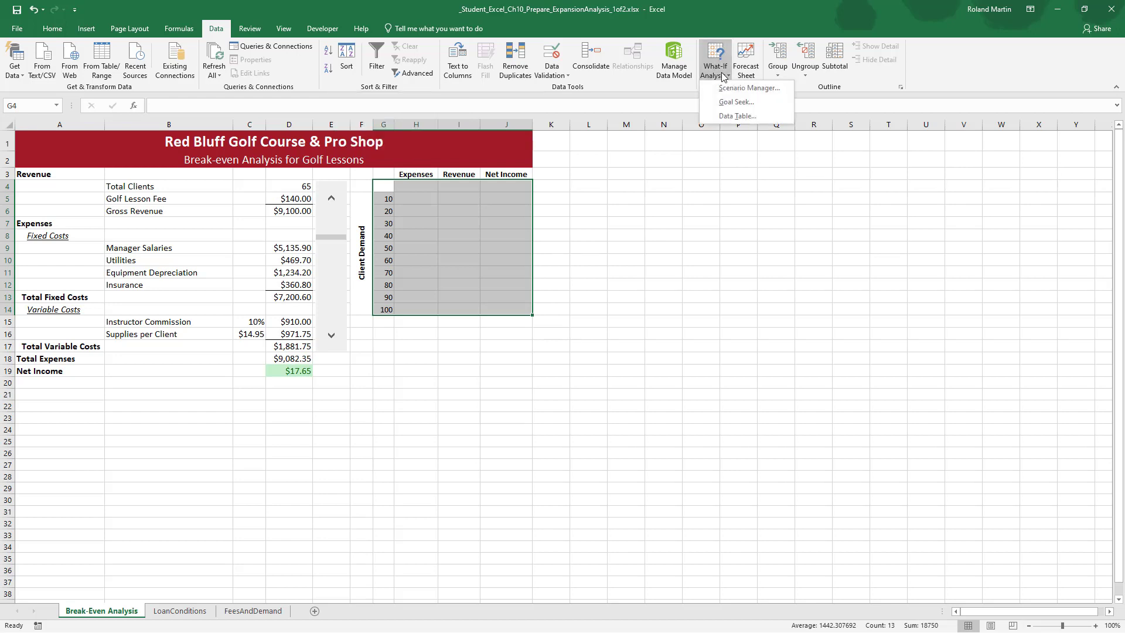
left_click(733, 119)
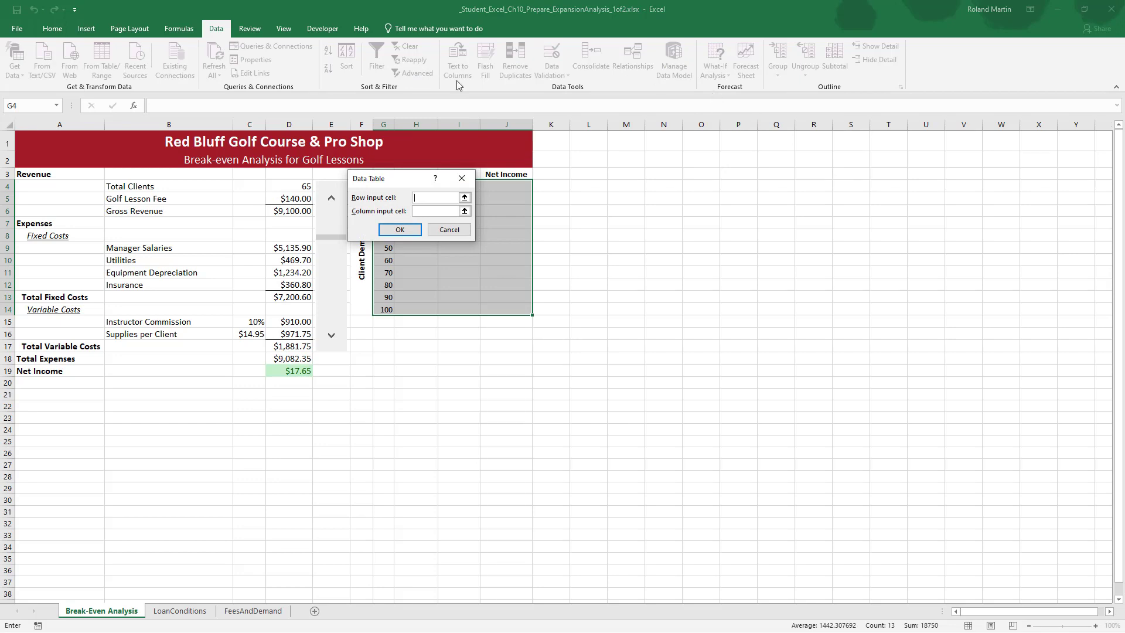
left_click_drag(408, 185, 599, 205)
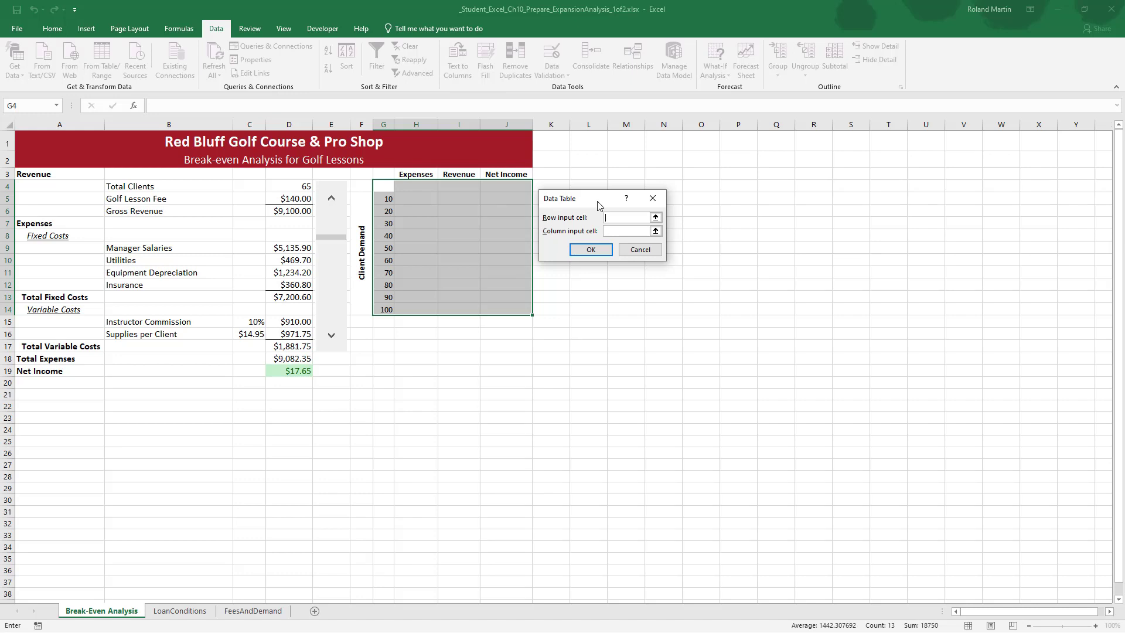
left_click(289, 187)
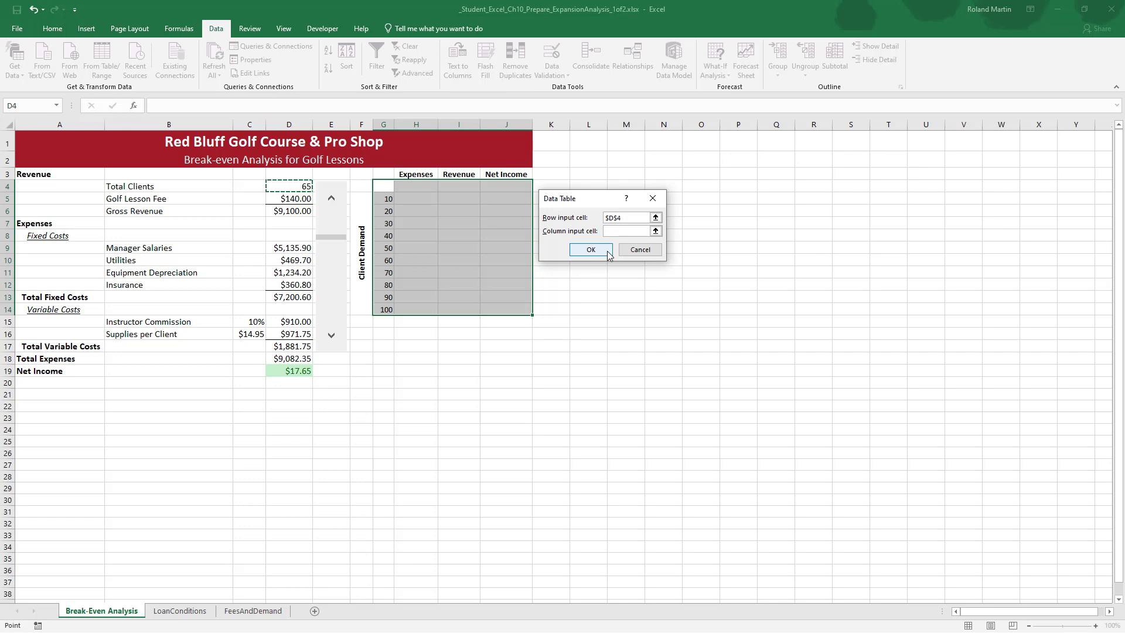
left_click(591, 250)
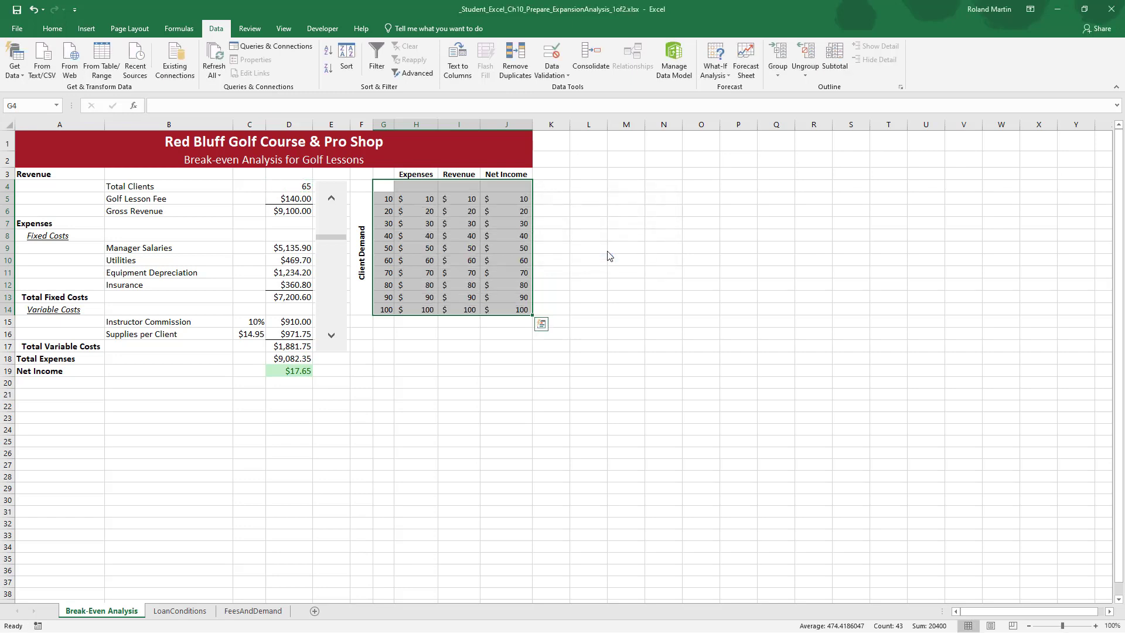
Undo the data bar formatting in E3:E9 of the LoanConditions sheet, and return to the Break-Even Analysis sheet.
left_click(444, 233)
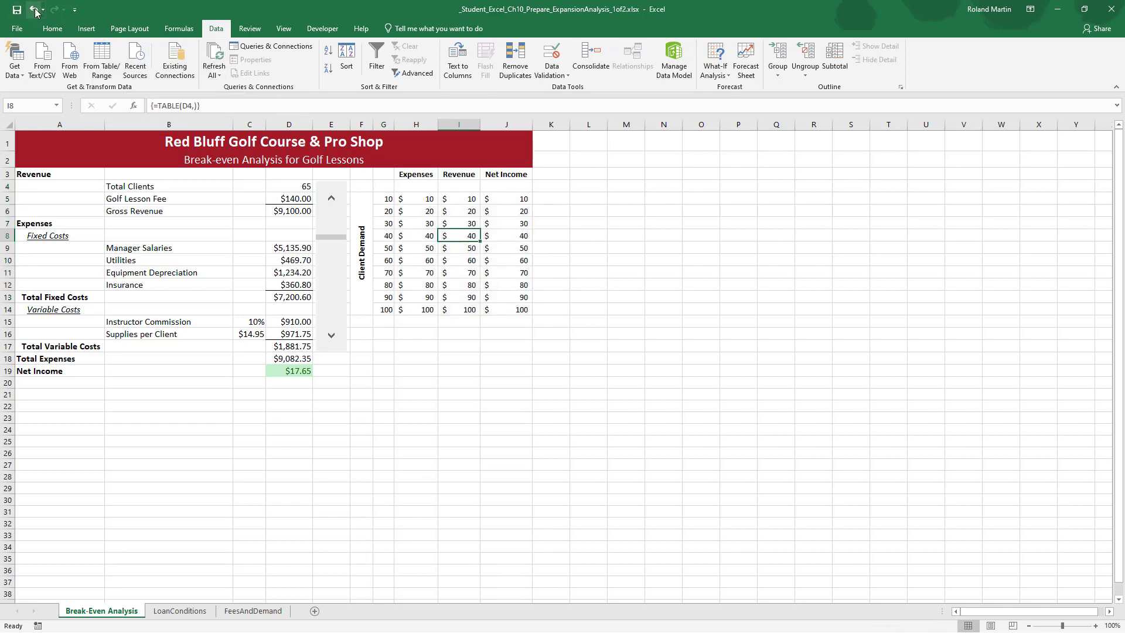
left_click(33, 9)
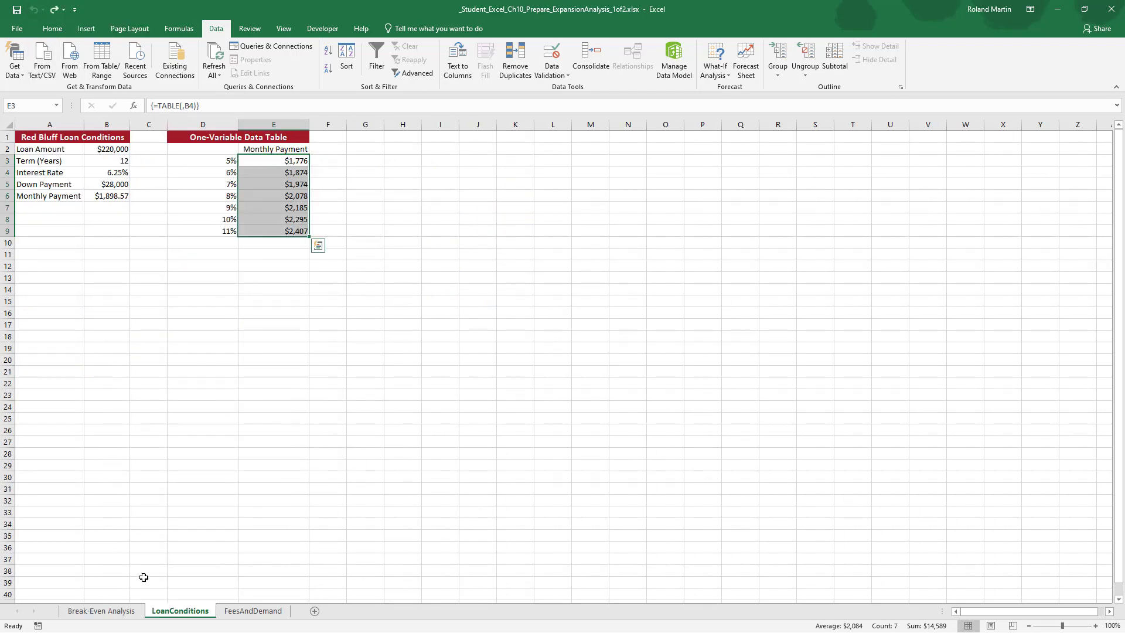
left_click(101, 611)
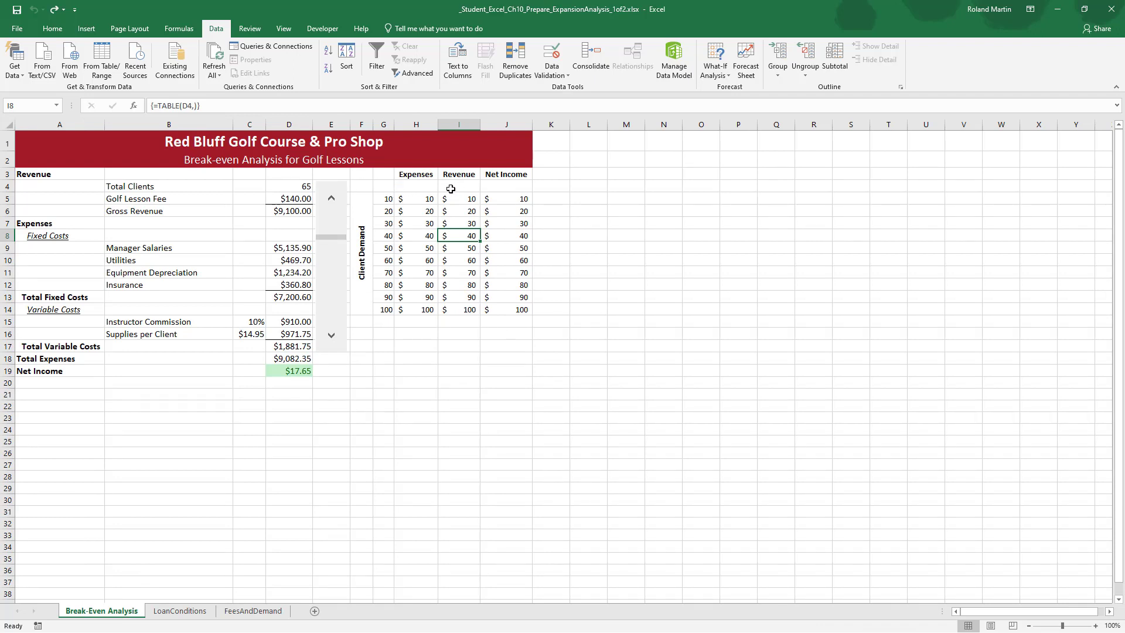
Try again to build the data table on G4:J14 using D4 as the row input cell.
left_click(447, 186)
left_click(387, 187)
mouse_move(438, 220)
left_mouse_down()
mouse_move(469, 308)
mouse_move(524, 310)
left_mouse_up()
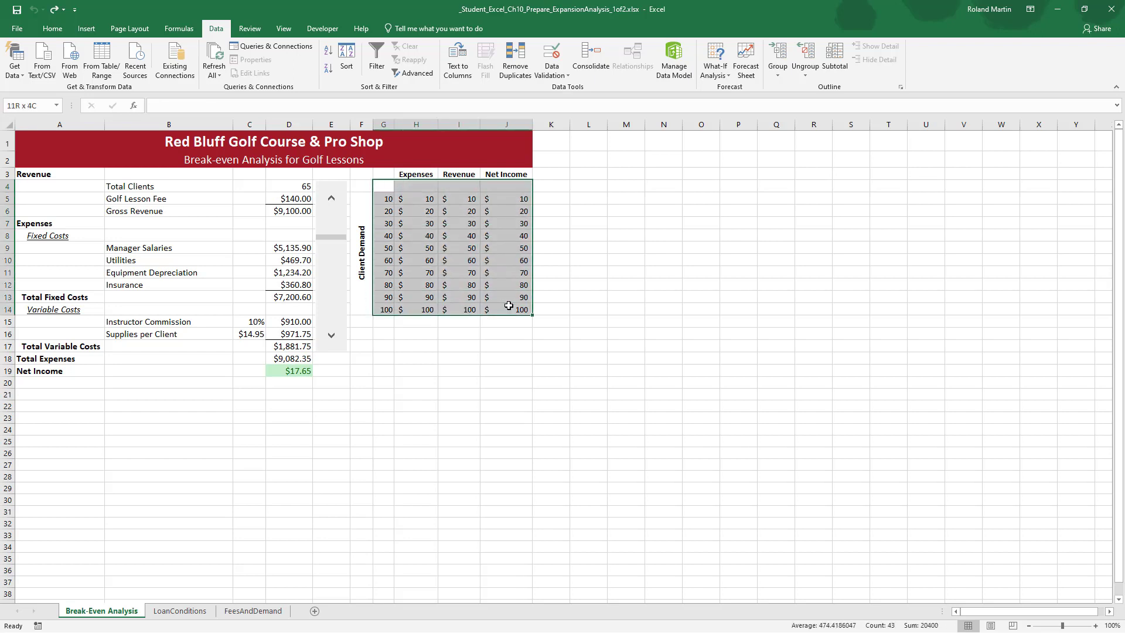
left_click(717, 69)
left_click(736, 116)
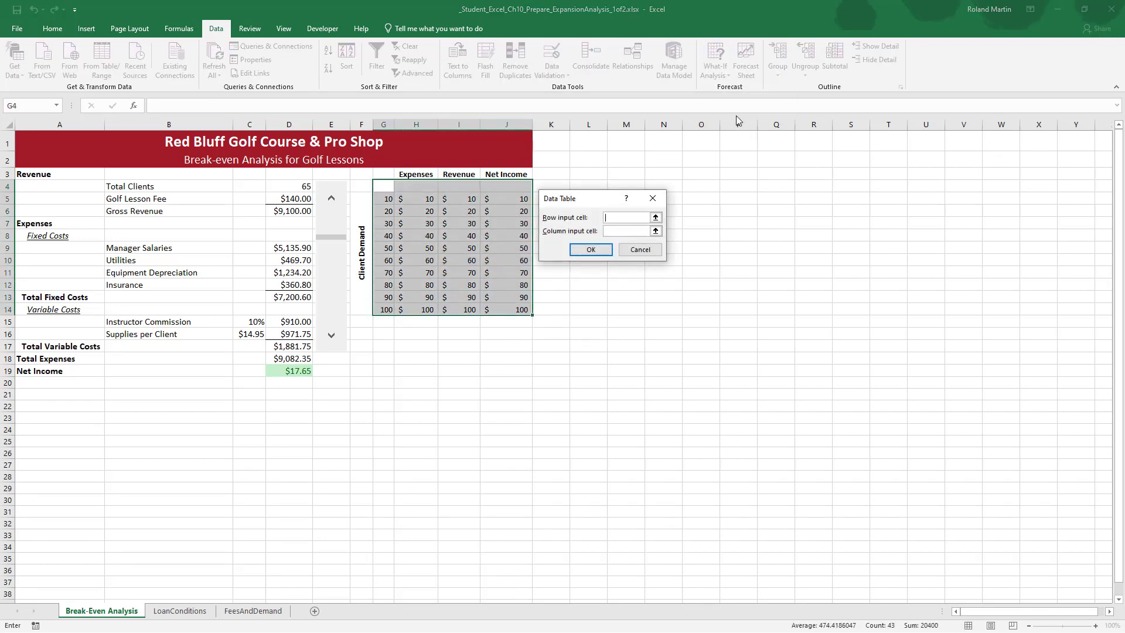
left_click(618, 217)
left_click(303, 186)
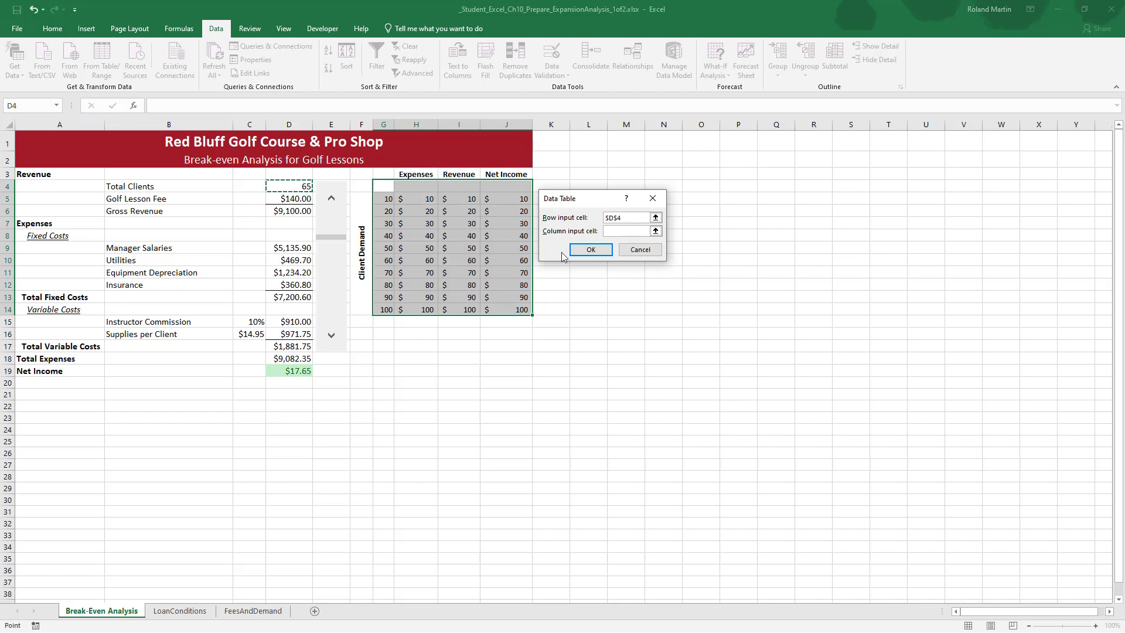
left_click(590, 249)
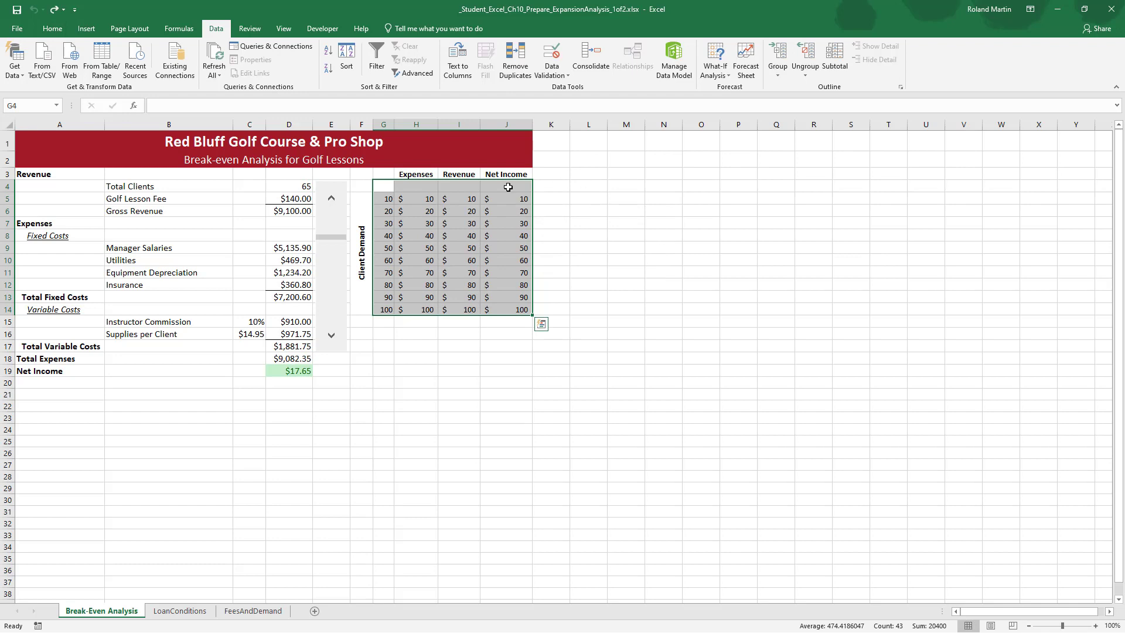
Create the one-variable data table over G4:J14 with the total clients cell D4 as the column input cell.
left_click(719, 79)
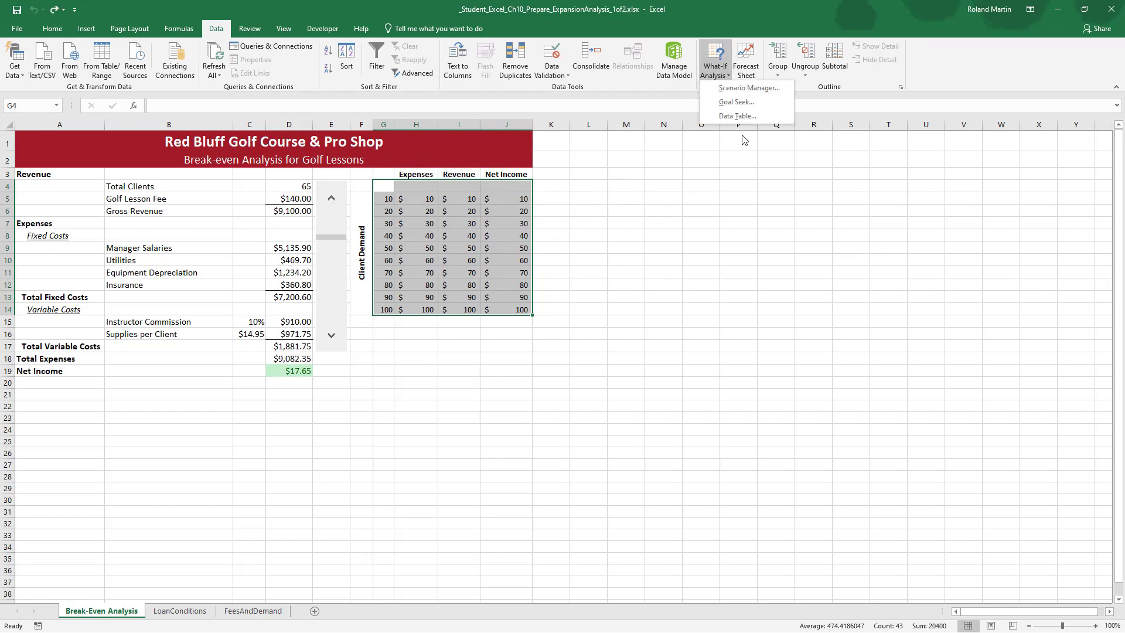
left_click(740, 114)
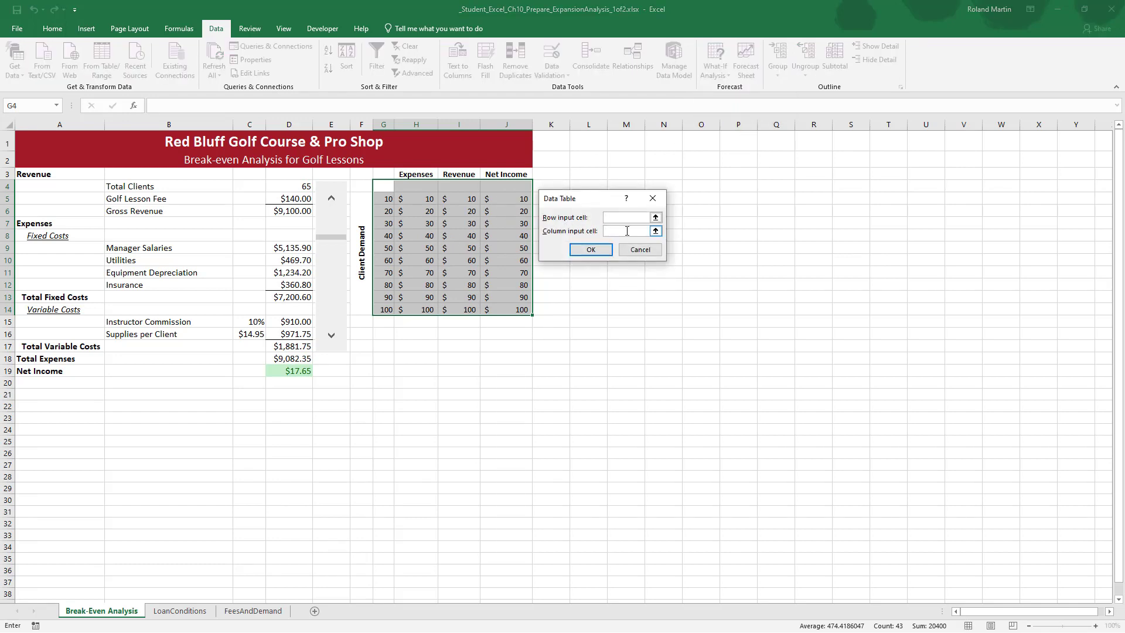
left_click(306, 187)
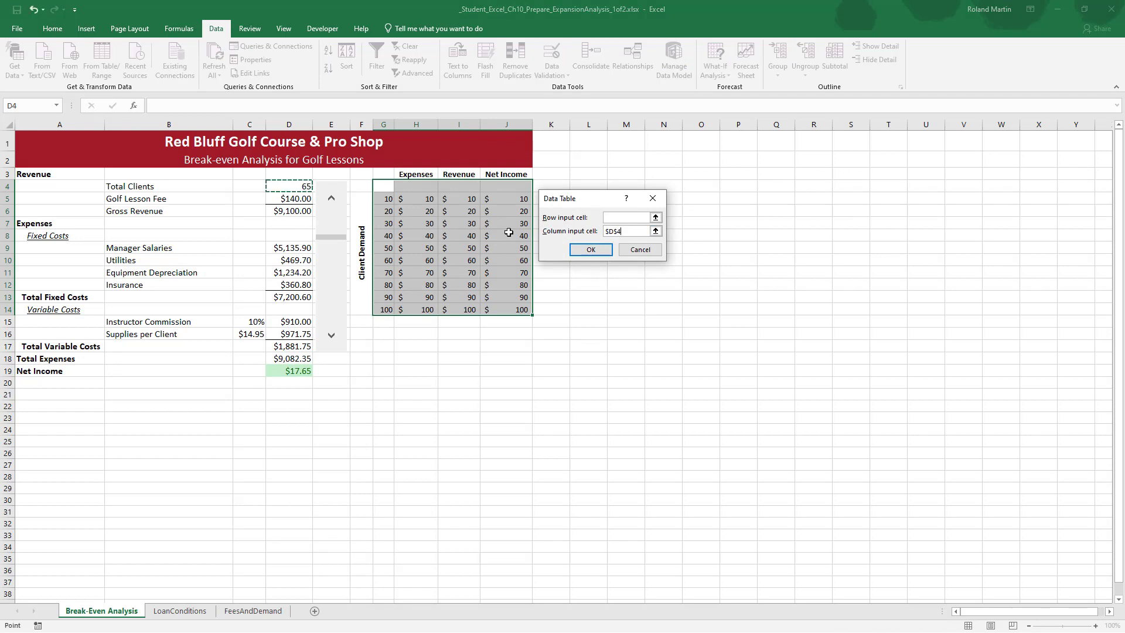
left_click(591, 249)
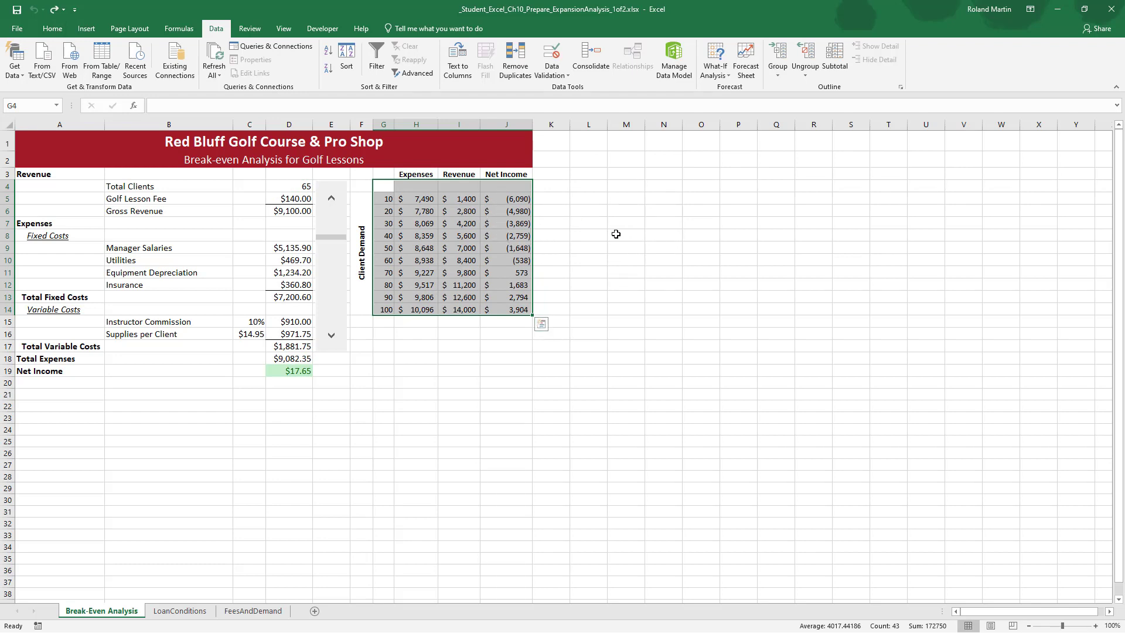
Check instruction 19 in the Word document, and highlight Excel cells J5:J14 below 0 with light red fill and dark red text.
left_click(595, 235)
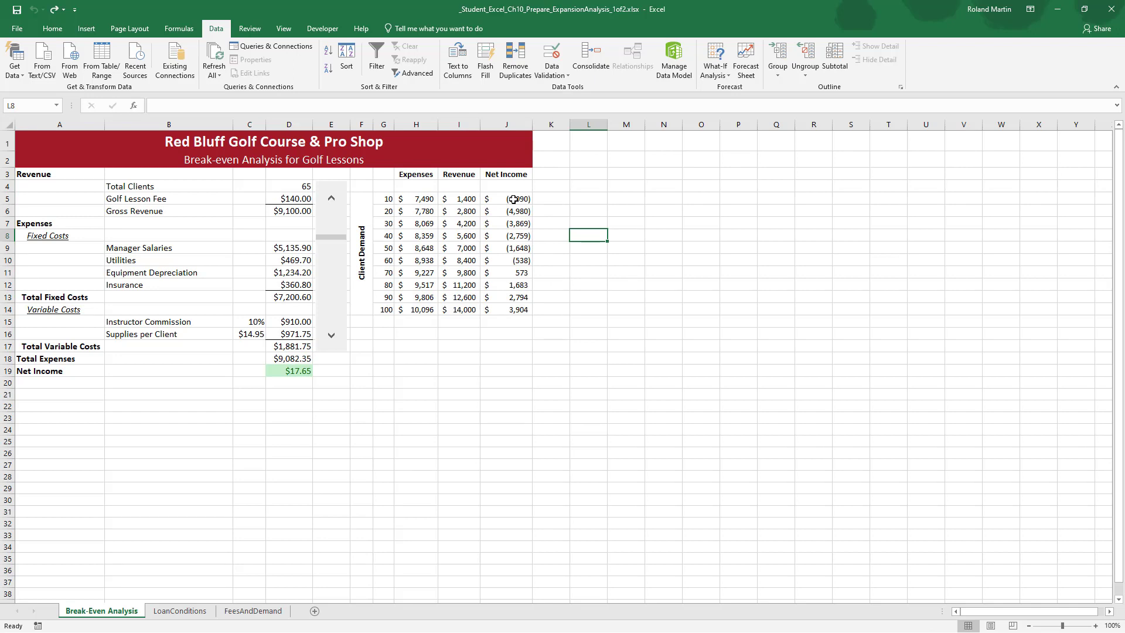
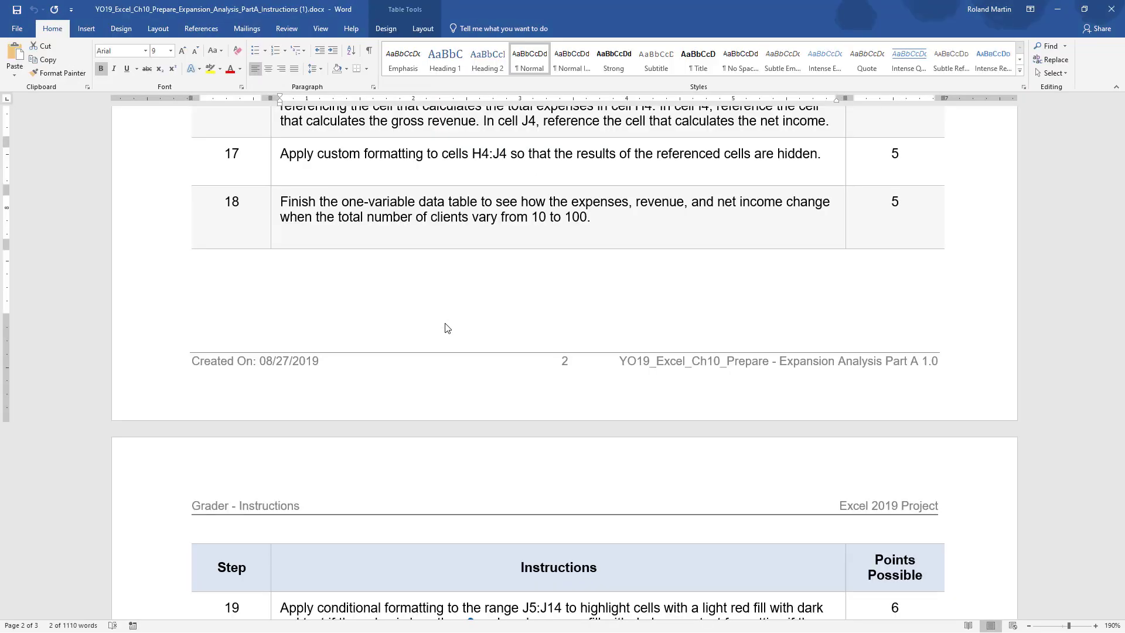
key("alt+Tab")
scroll(438, 268, "down", 5)
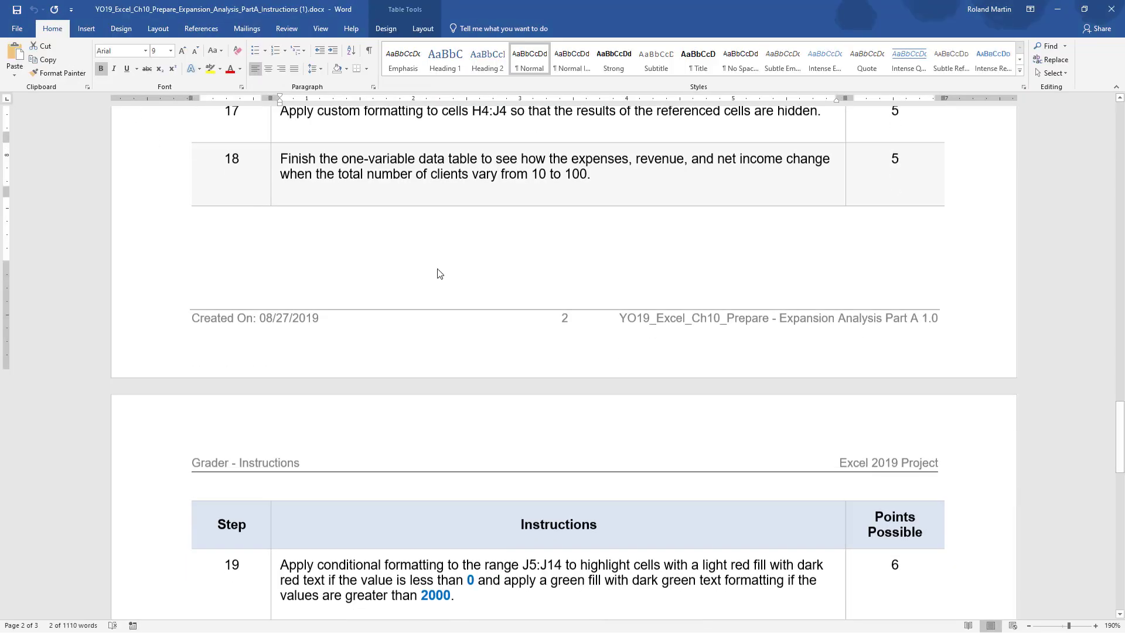
scroll(438, 274, "down", 3)
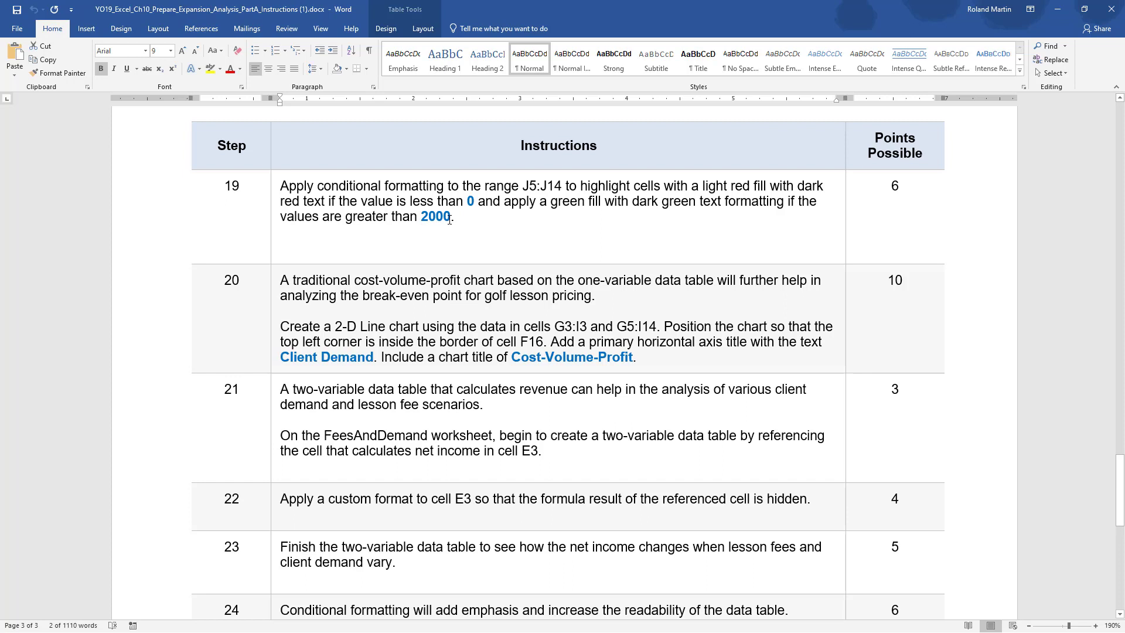
key("alt+Tab")
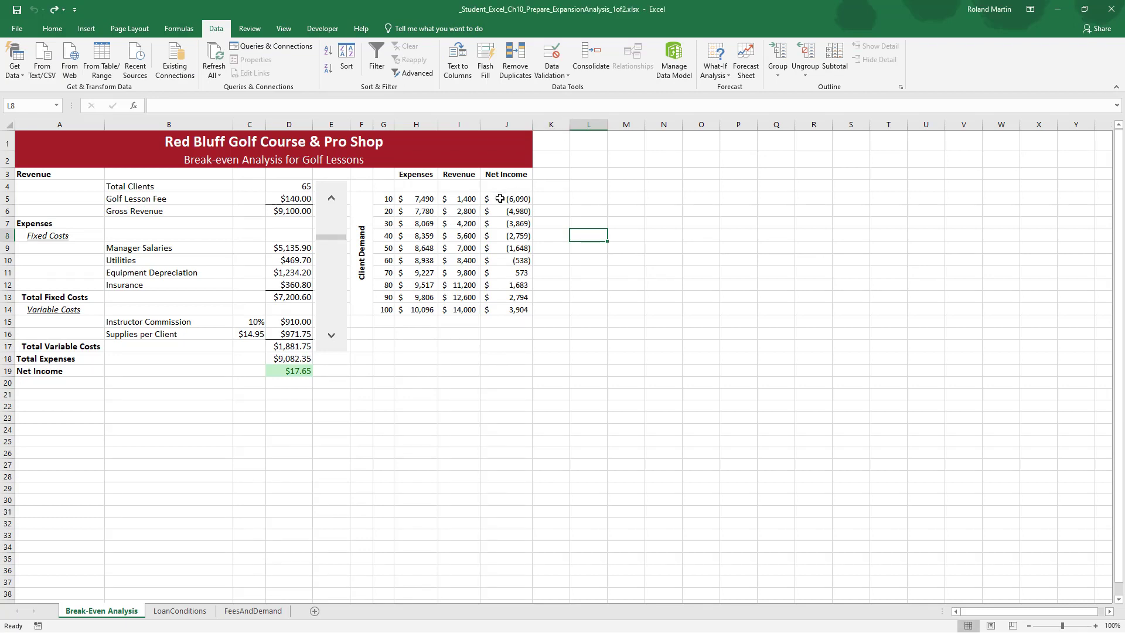
left_click_drag(499, 199, 503, 309)
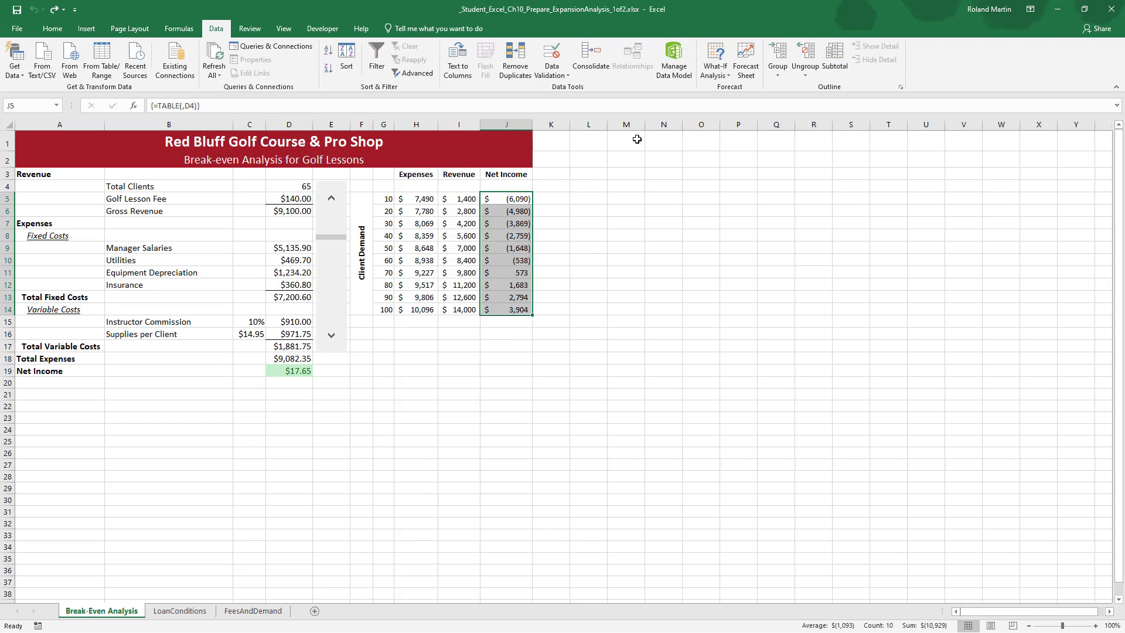
left_click(51, 29)
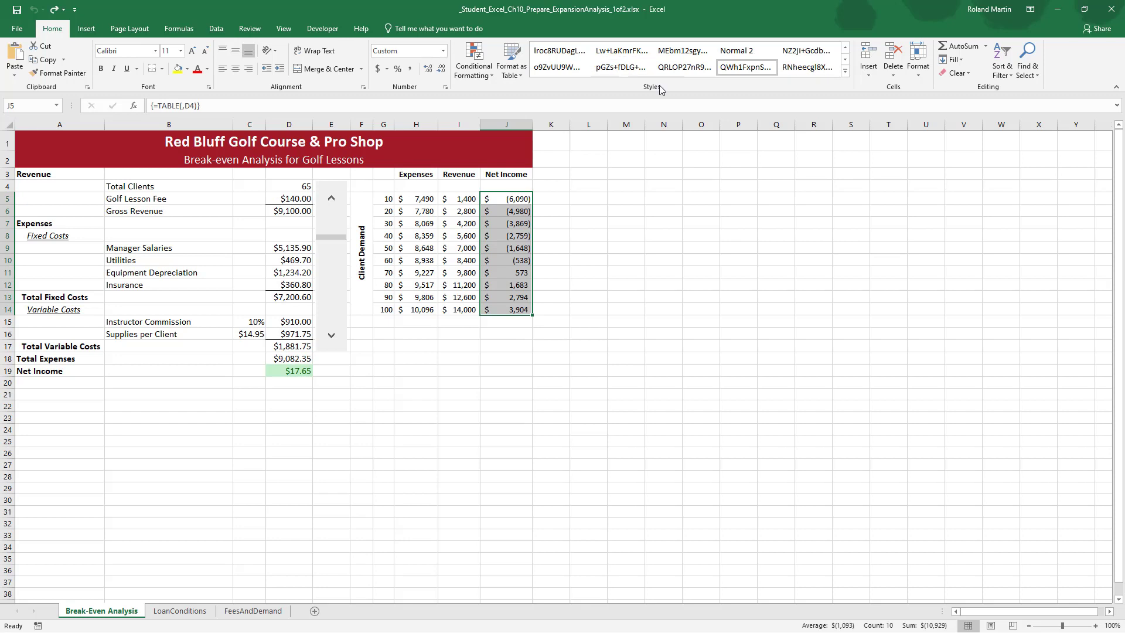
left_click(478, 75)
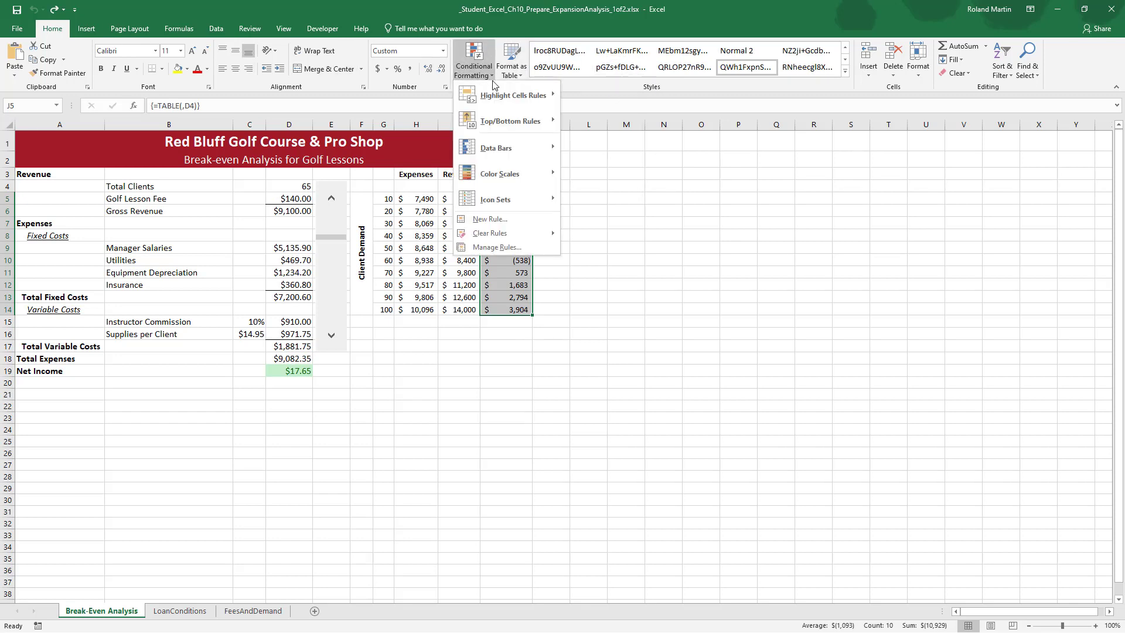
mouse_move(501, 98)
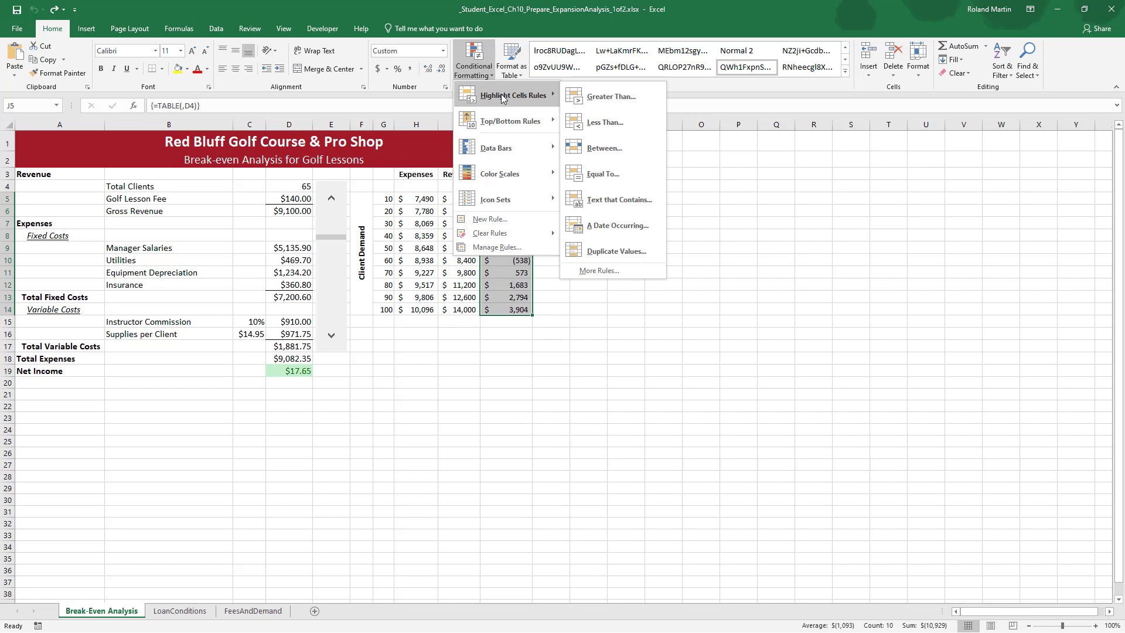
left_click(615, 124)
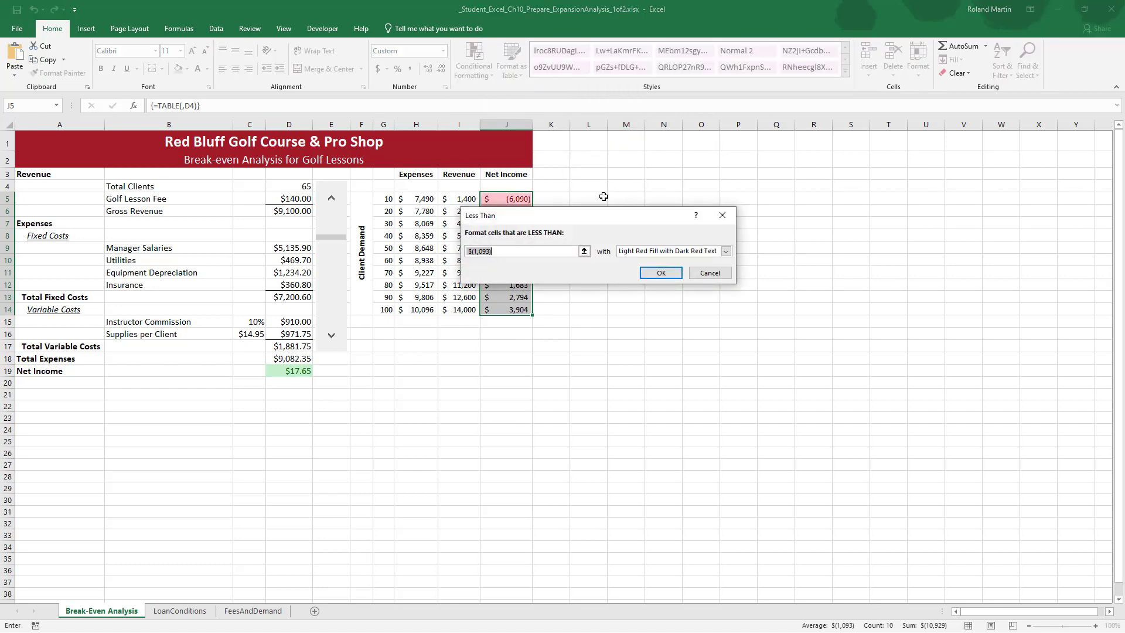
type("0")
left_click(664, 273)
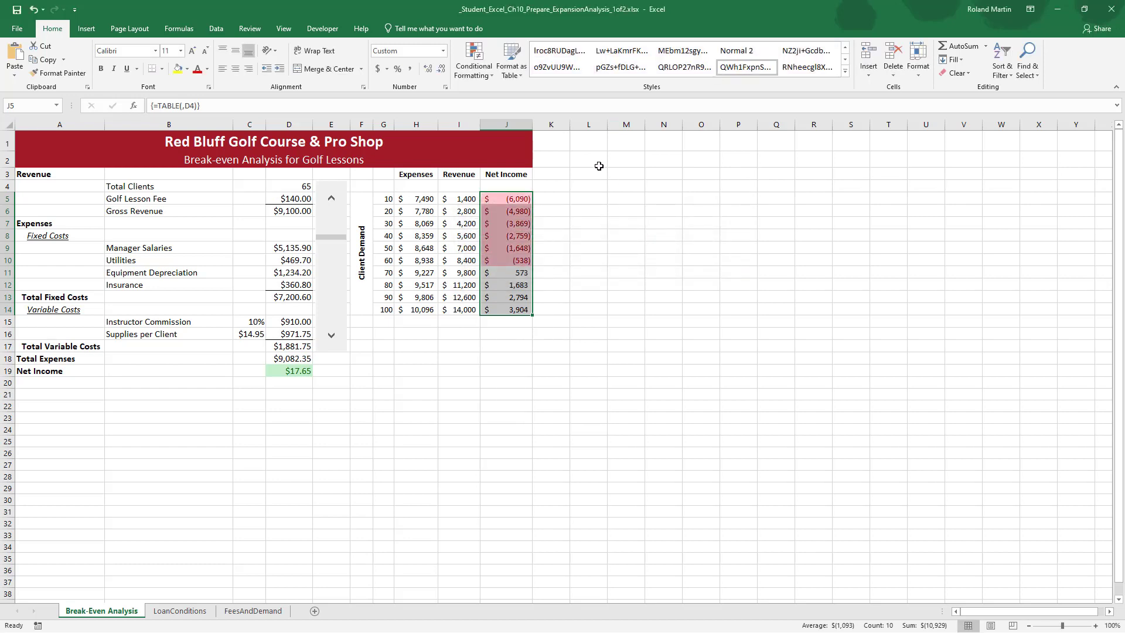
Highlight net income values greater than 2000 in J5:J14 with green fill and dark green text.
left_click(479, 71)
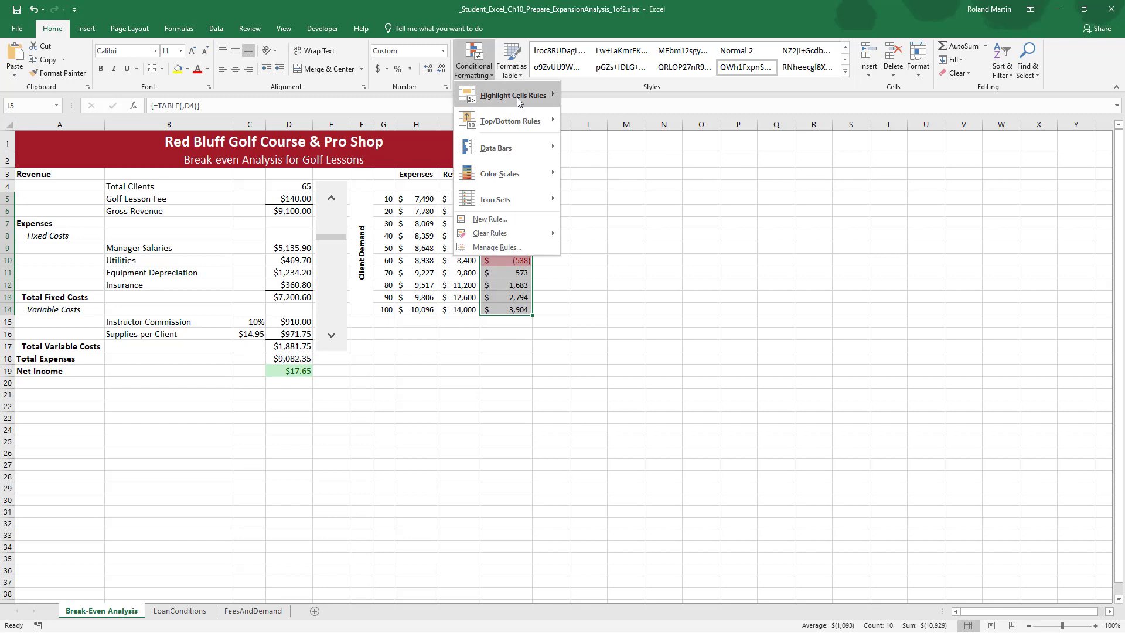
mouse_move(556, 94)
left_click(608, 94)
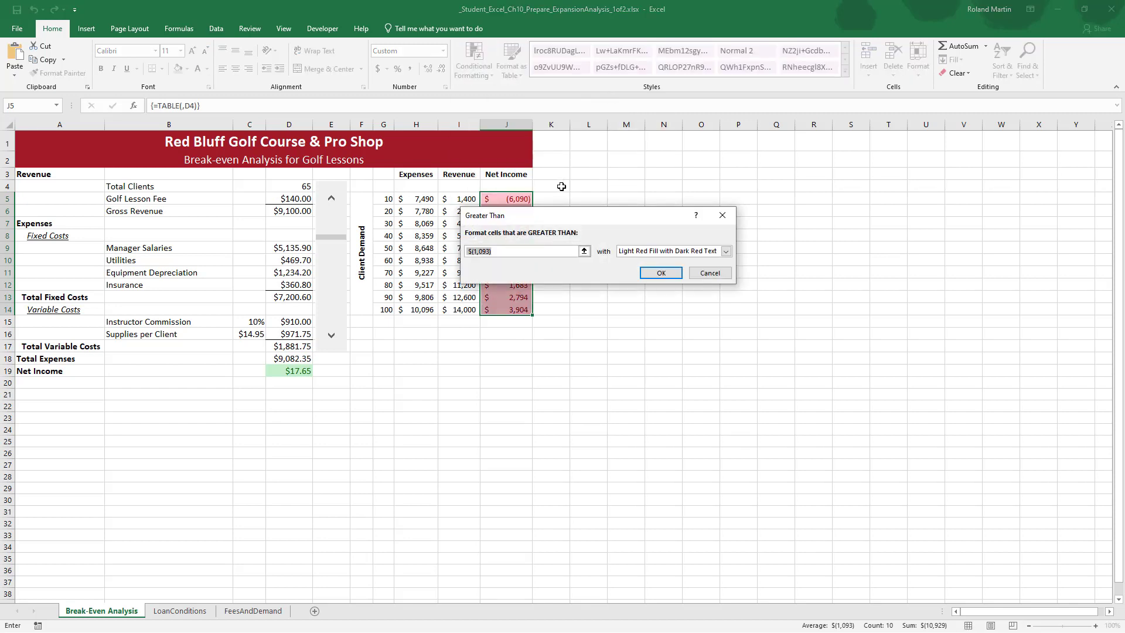
type("2000")
left_click(726, 251)
left_click(668, 275)
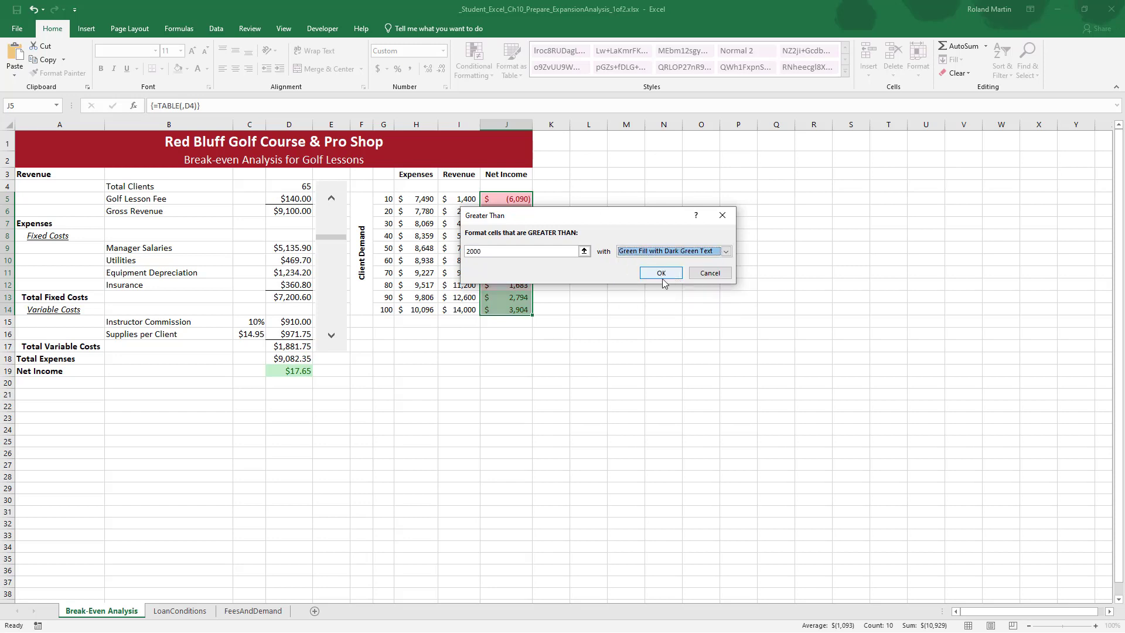
left_click(662, 273)
left_click(624, 273)
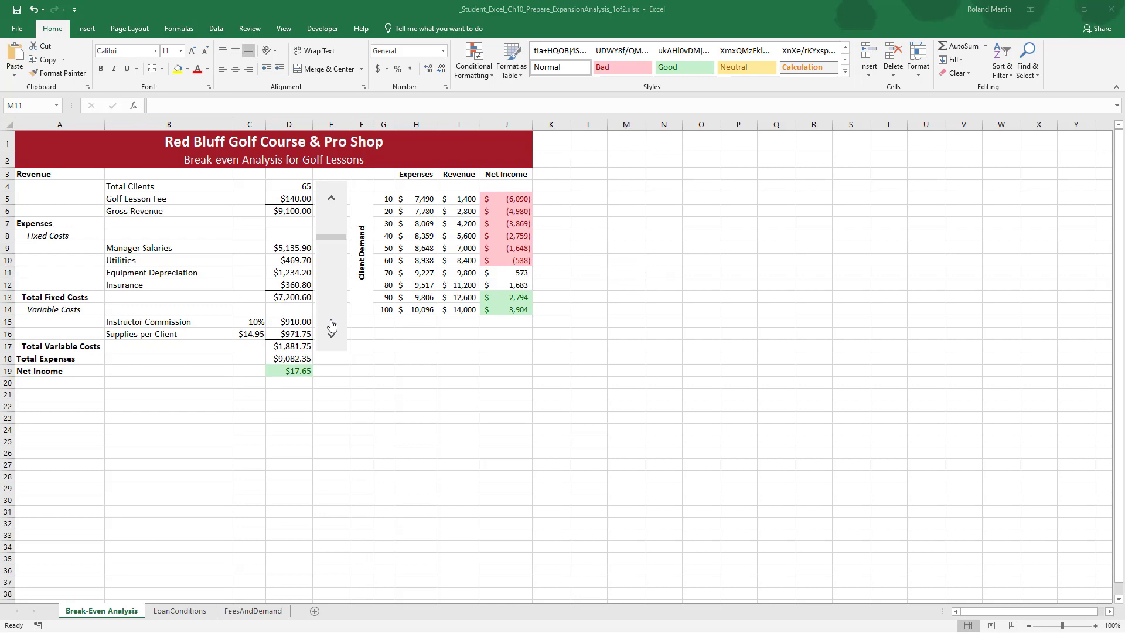
Check instruction 20 in Word, and insert an Excel 2-D line chart from G3:I3 and G5:I14 with its upper-left corner in G16.
key("alt+Tab")
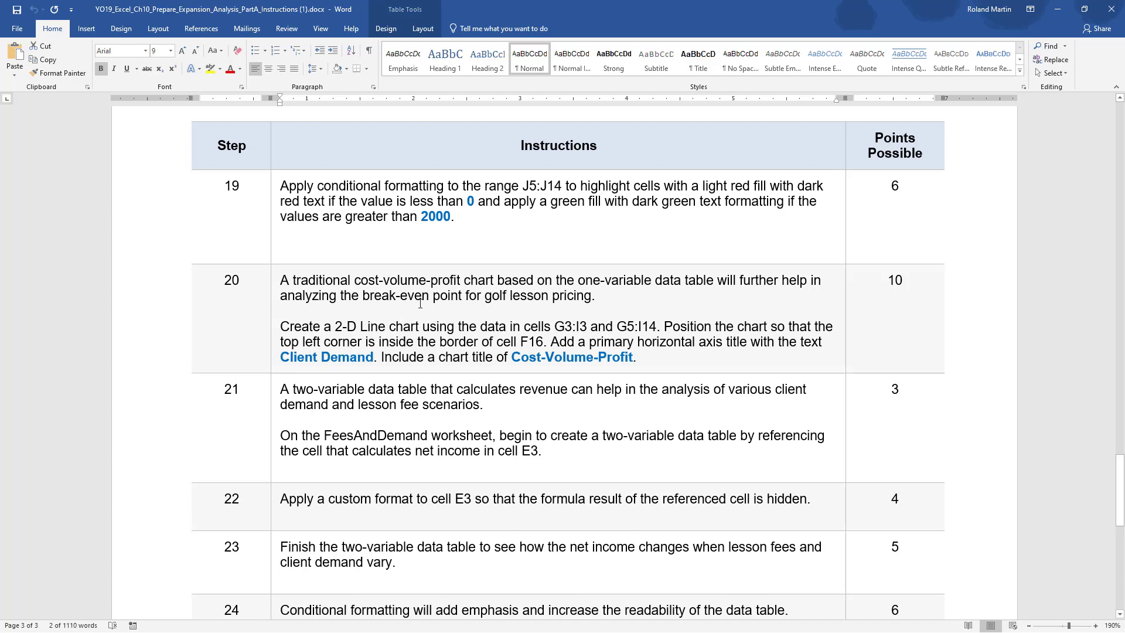
scroll(419, 303, "down", 1)
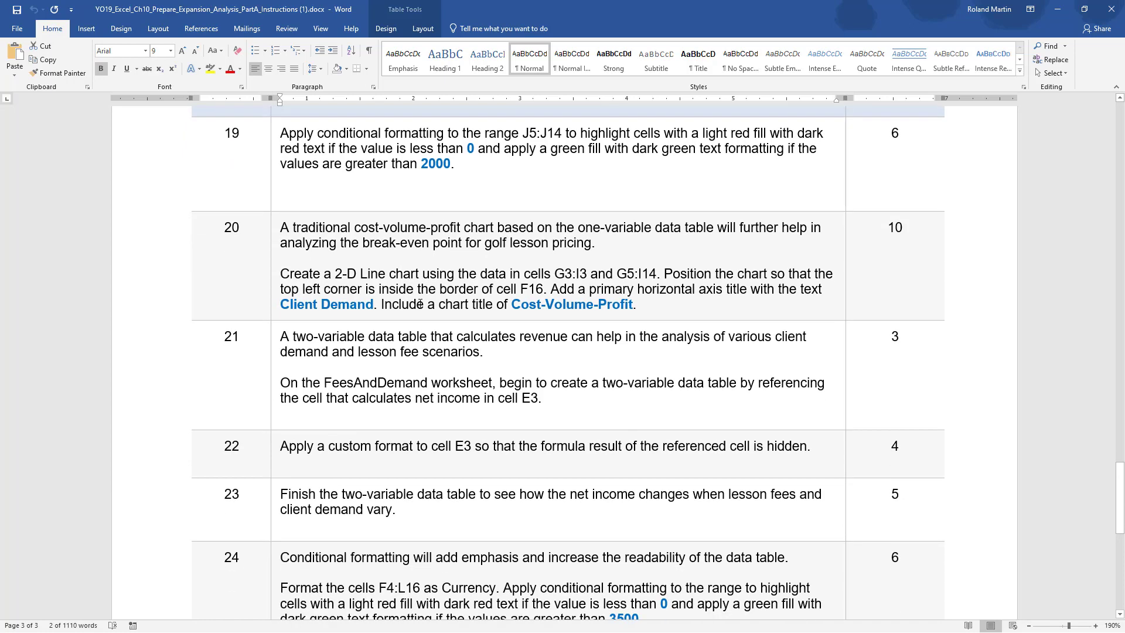
scroll(420, 303, "down", 1)
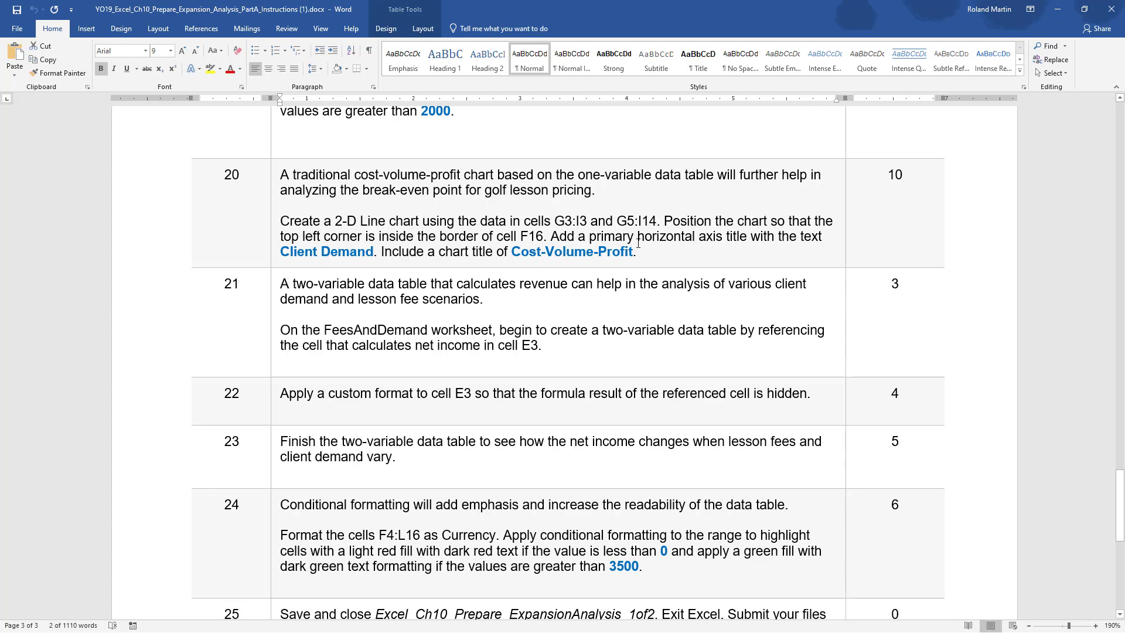
key("alt+Tab")
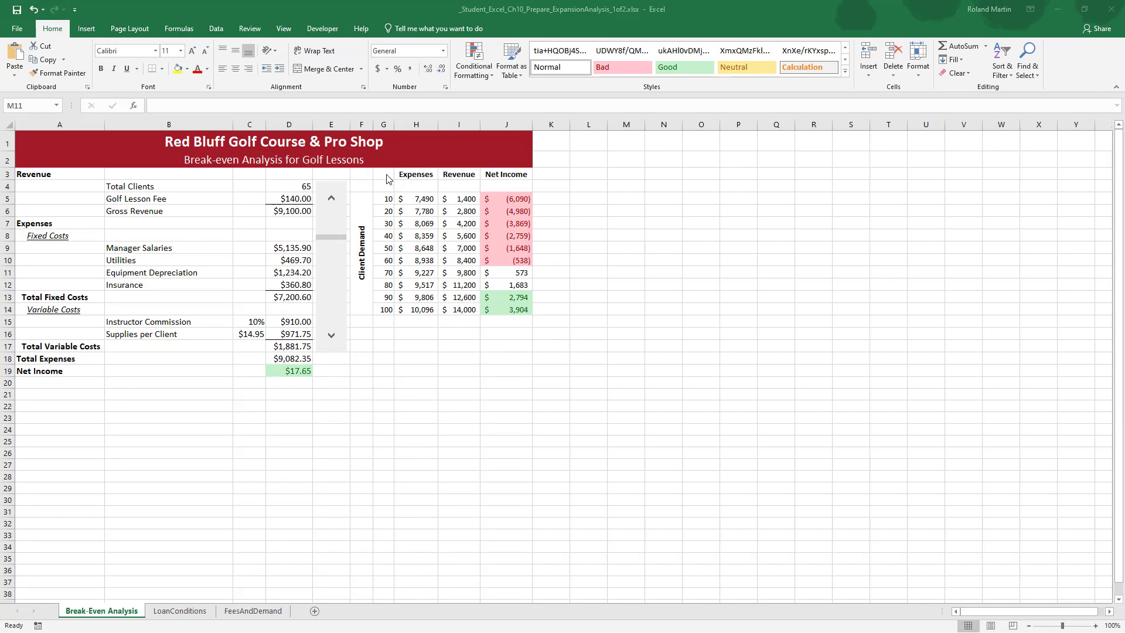
left_click_drag(384, 174, 445, 176)
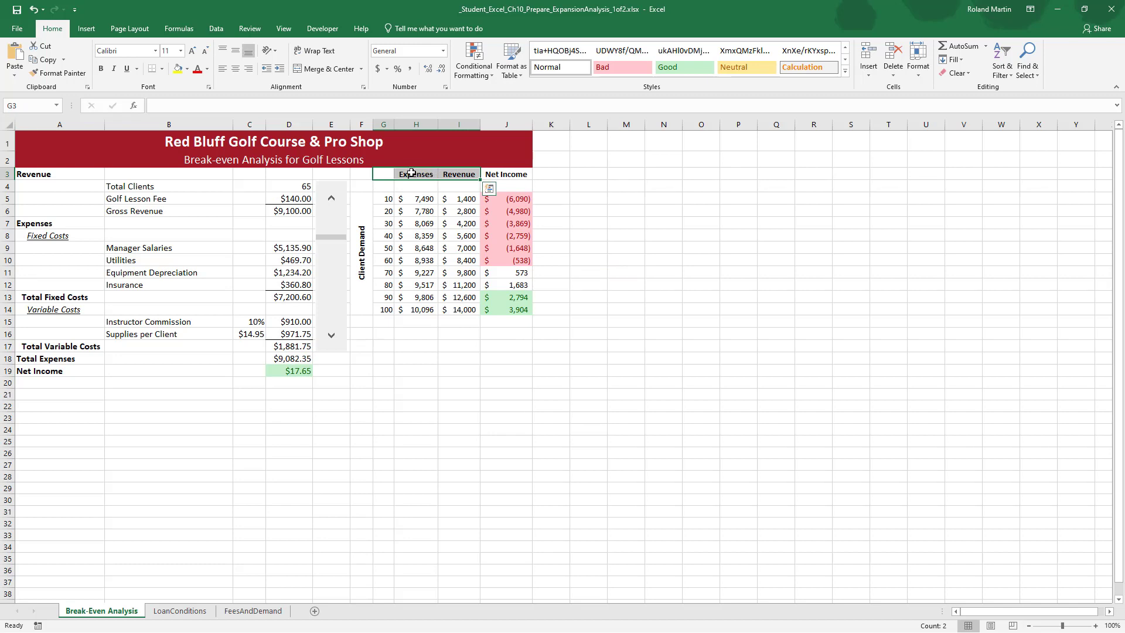
left_click_drag(386, 200, 454, 307)
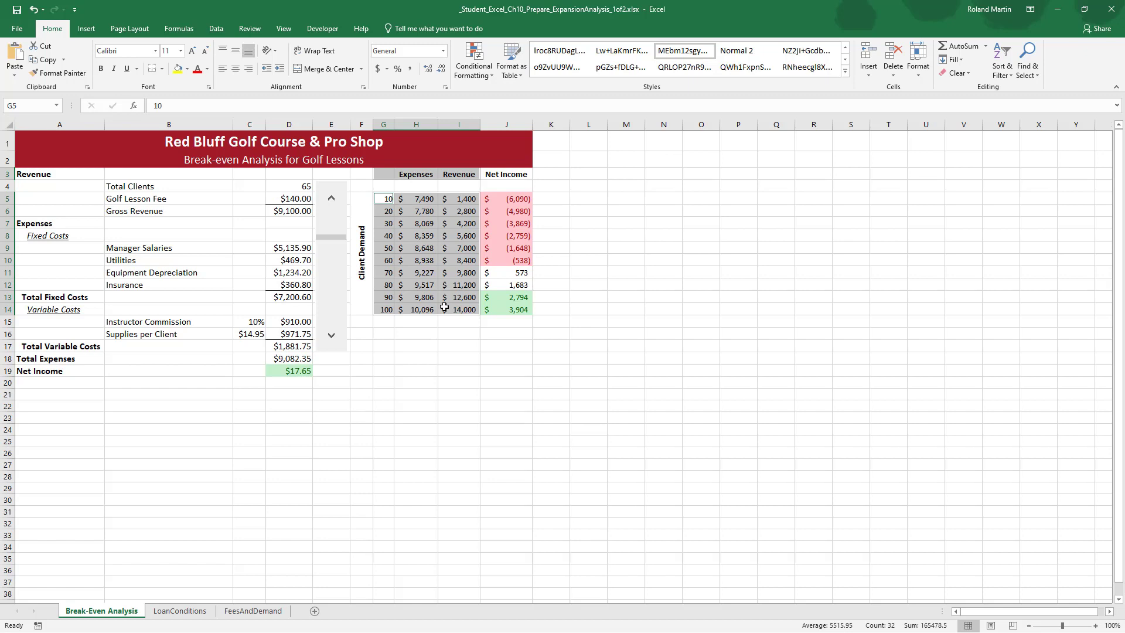
left_click(86, 29)
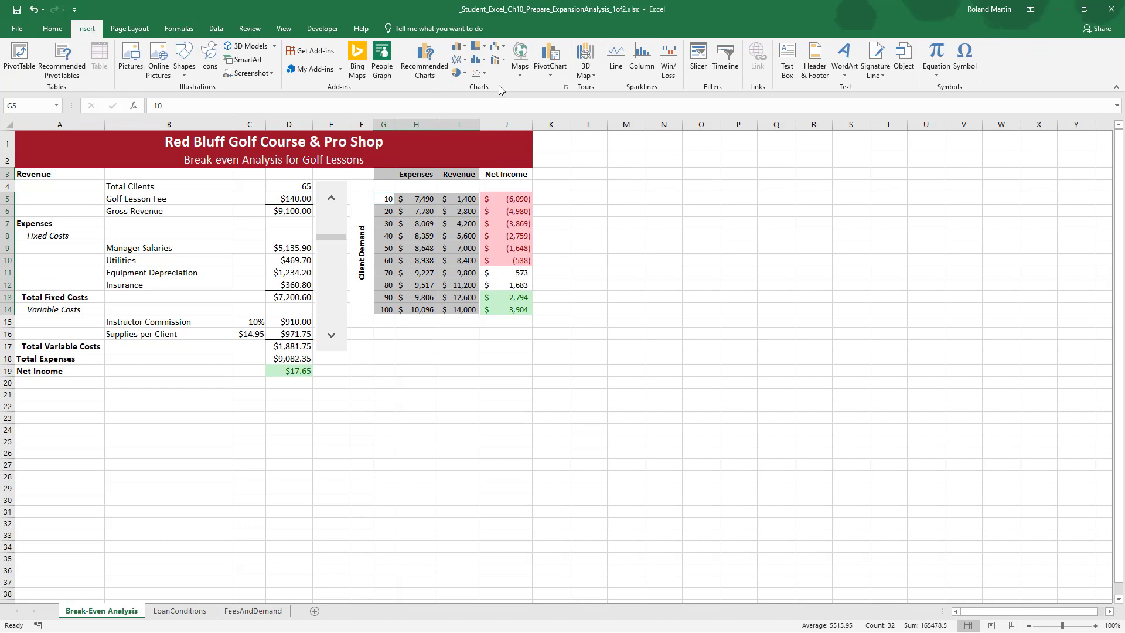
left_click(459, 60)
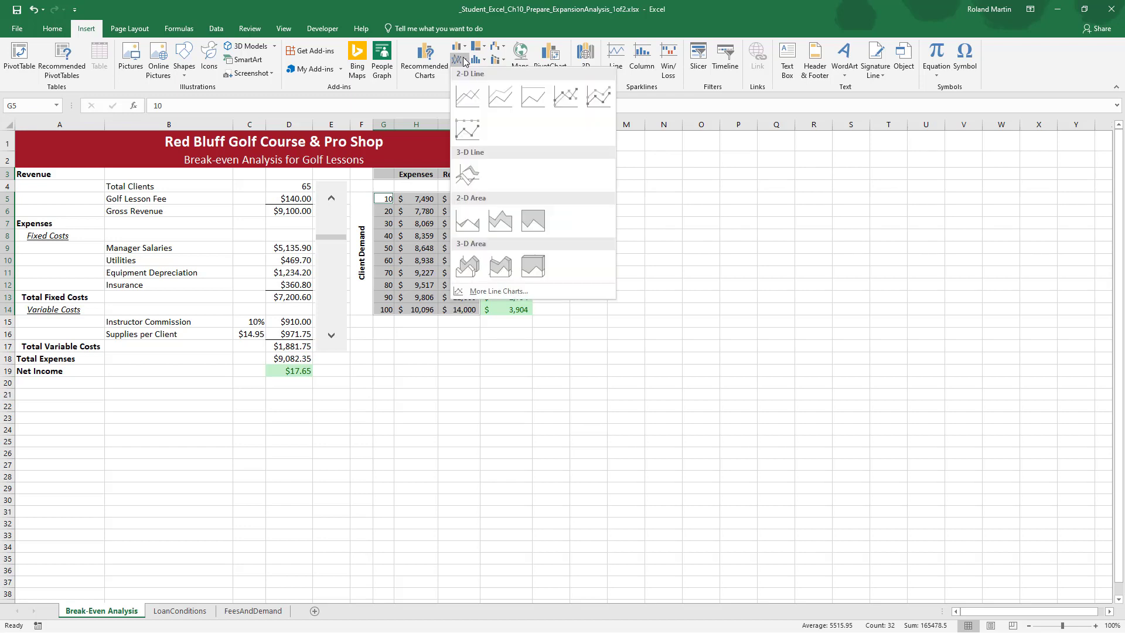
left_click(468, 96)
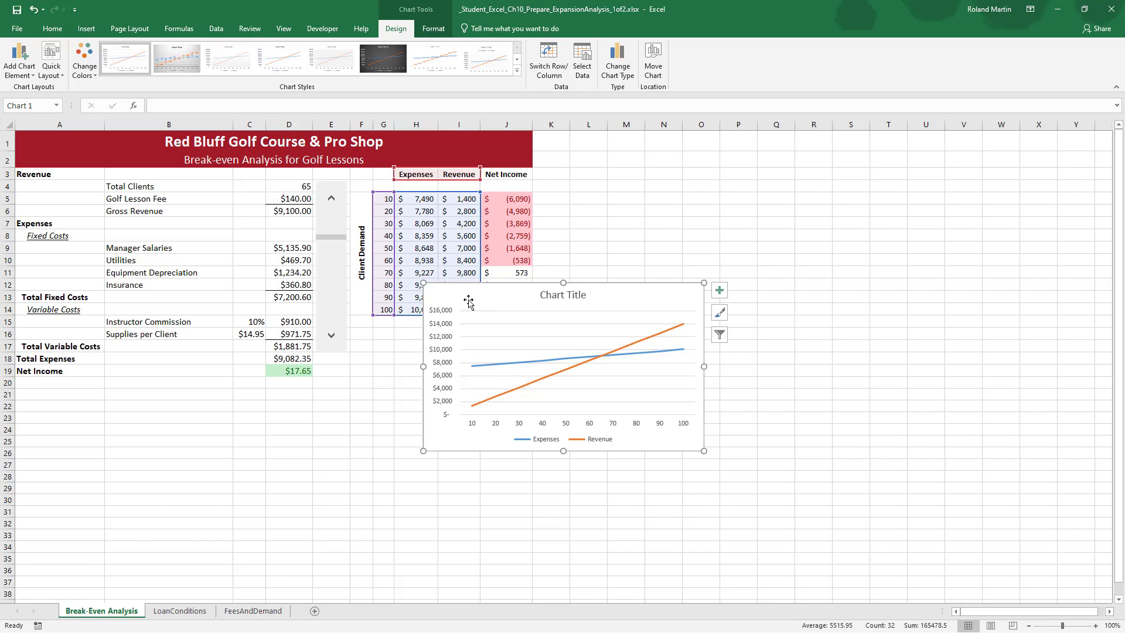
left_click_drag(457, 299, 404, 343)
Add a primary horizontal axis title to the line chart with the text Client Demand.
mouse_move(549, 404)
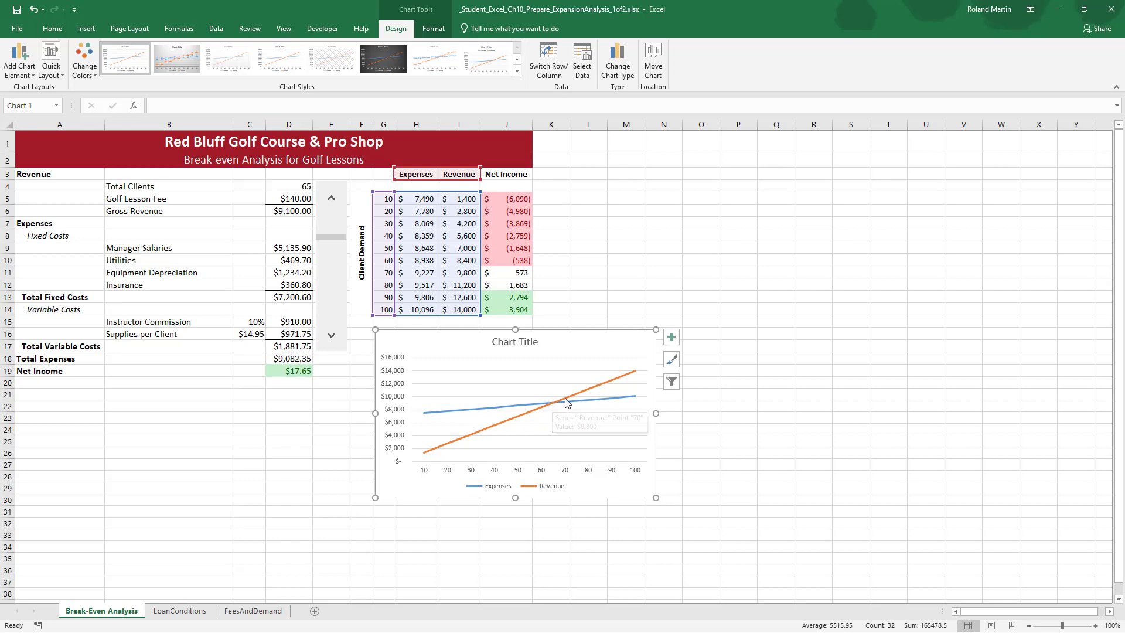
left_click(672, 338)
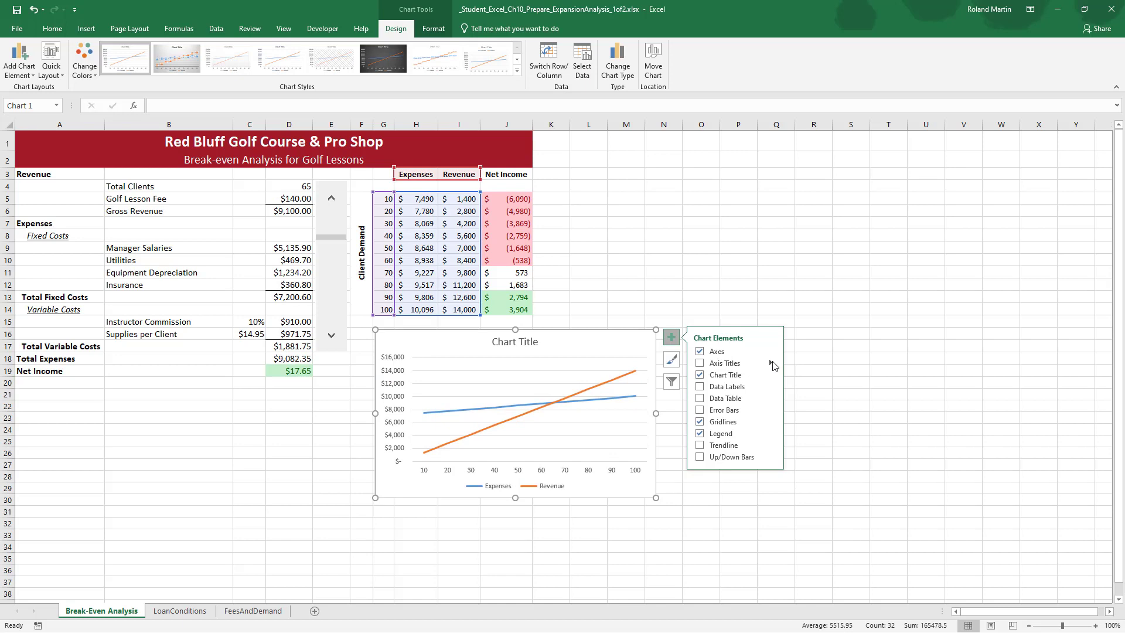
mouse_move(773, 366)
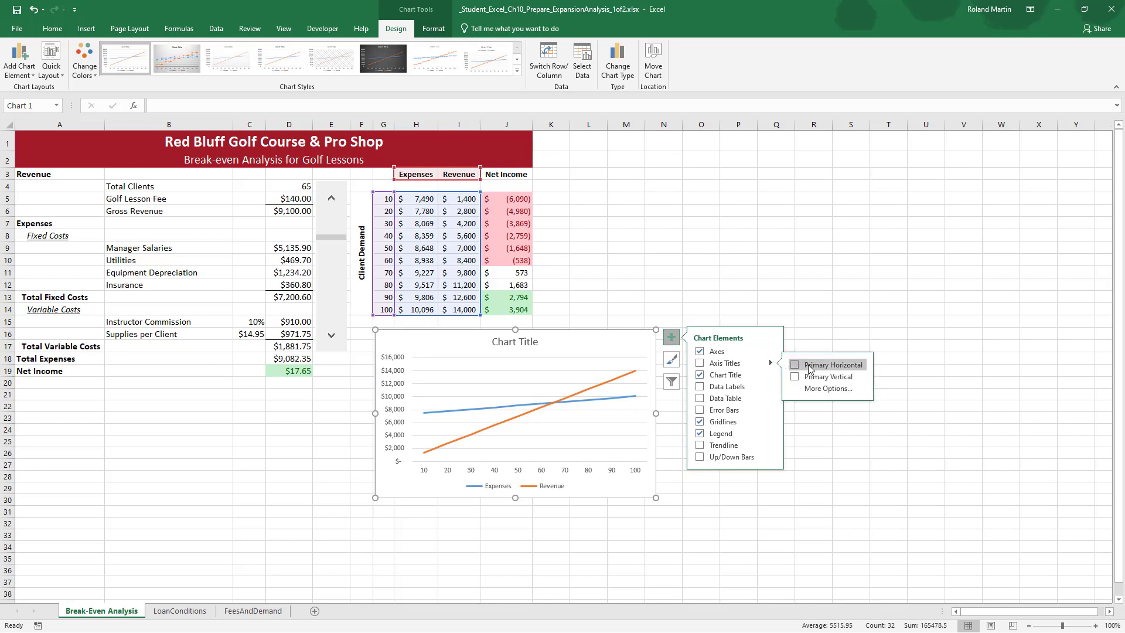
left_click(795, 370)
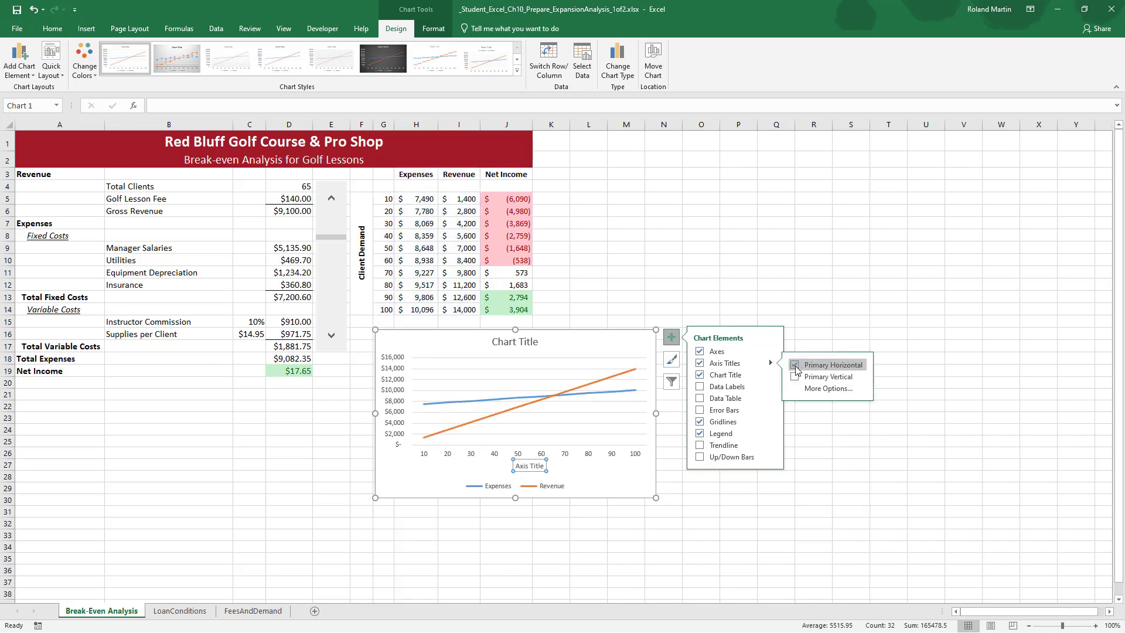
left_click(541, 466)
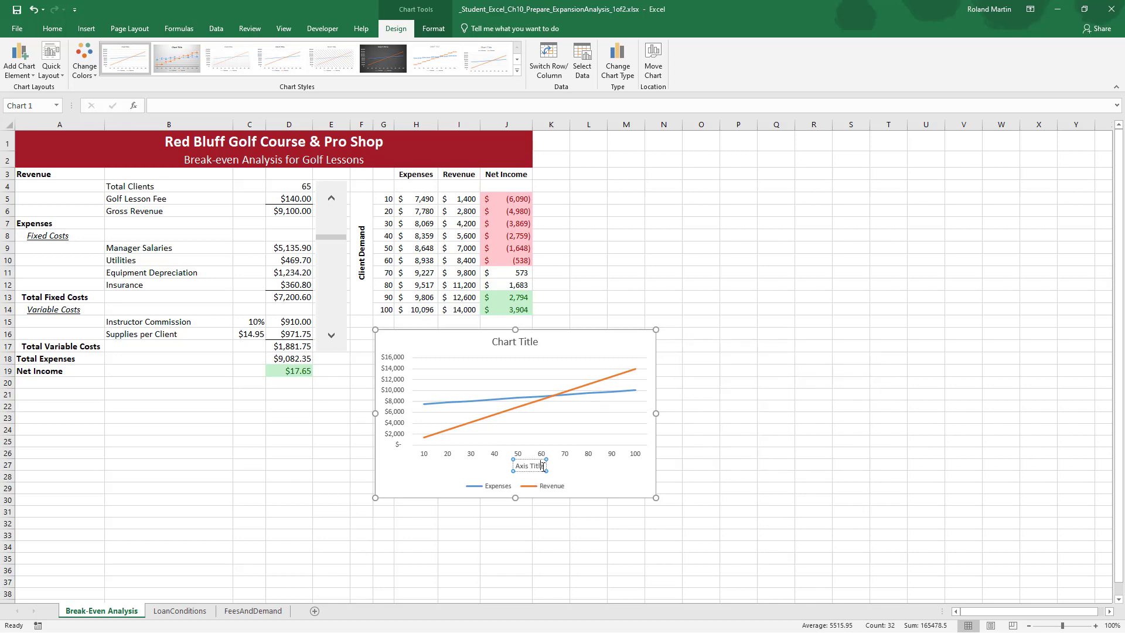
triple_click(529, 467)
type("Client Demand")
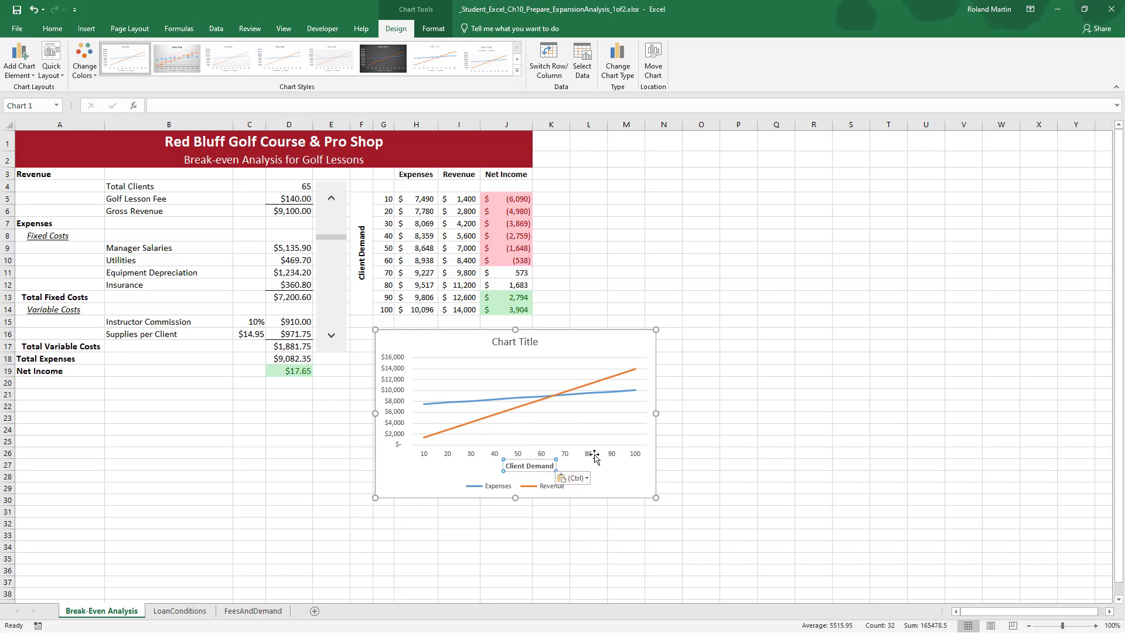
Set the line chart's title to Cost-Volume-Profit, and switch back to the Word instructions.
left_click(522, 342)
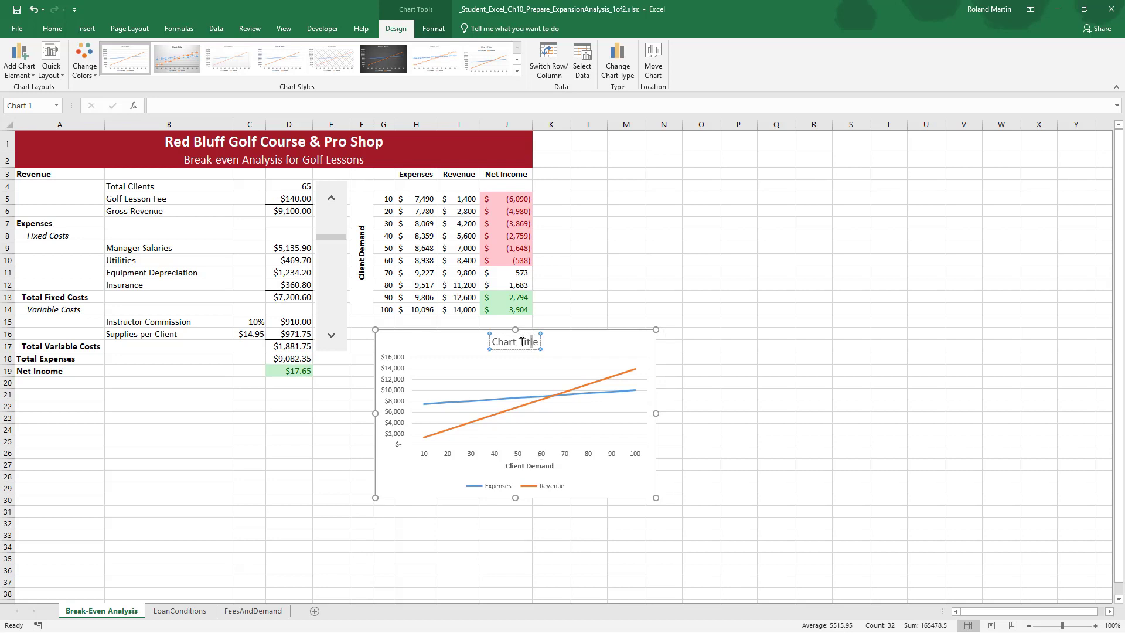
left_click_drag(535, 340, 498, 345)
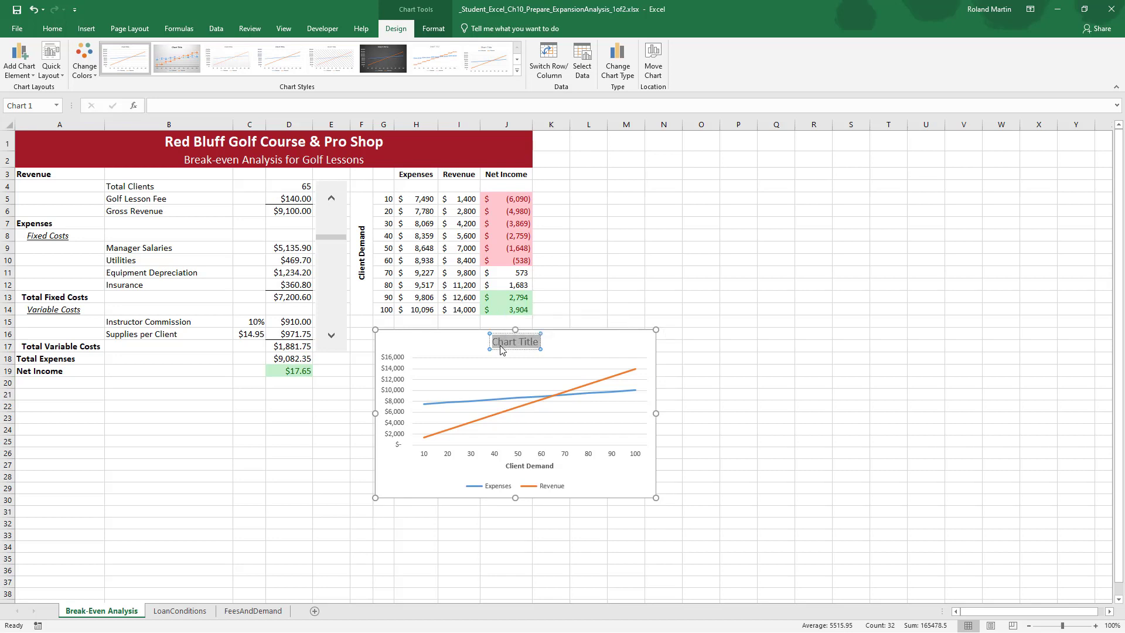
type("Cost-Volume-Profit")
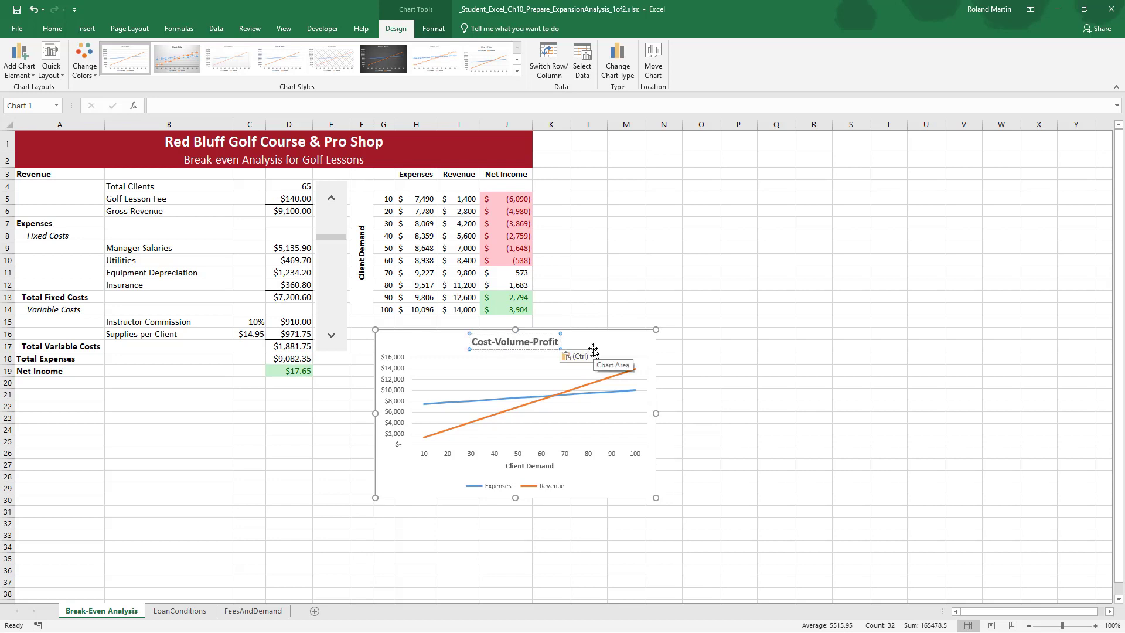
left_click(714, 356)
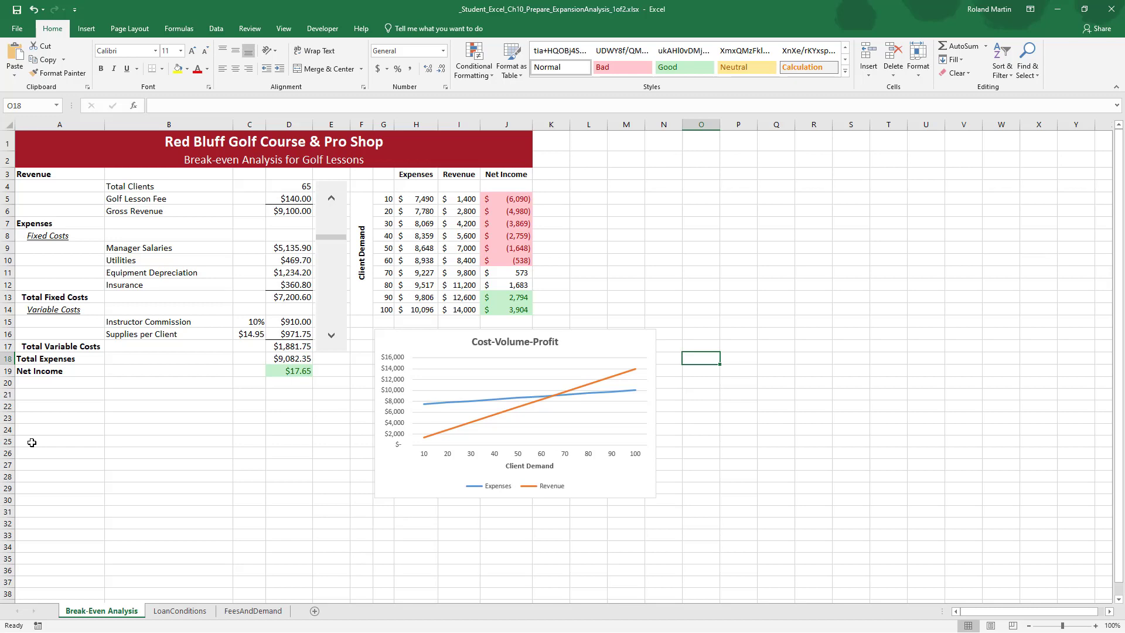
key("alt+Tab")
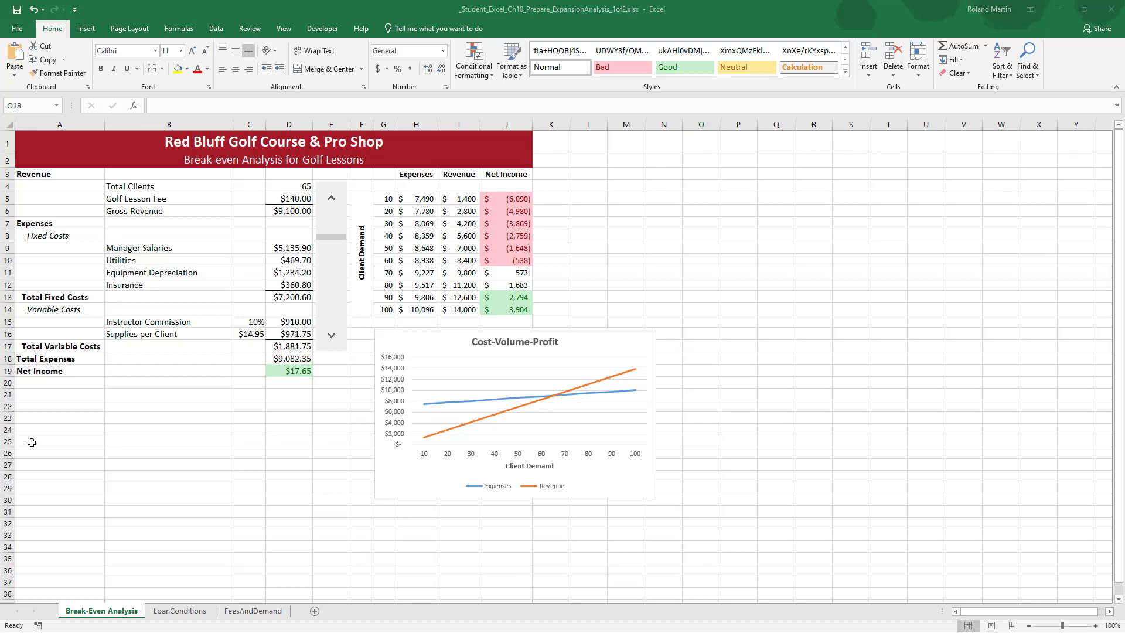
Read instruction 21 in Word, and in Excel reference the net income cell B7 from cell E3 of the FeesAndDemand worksheet.
key("alt+Tab")
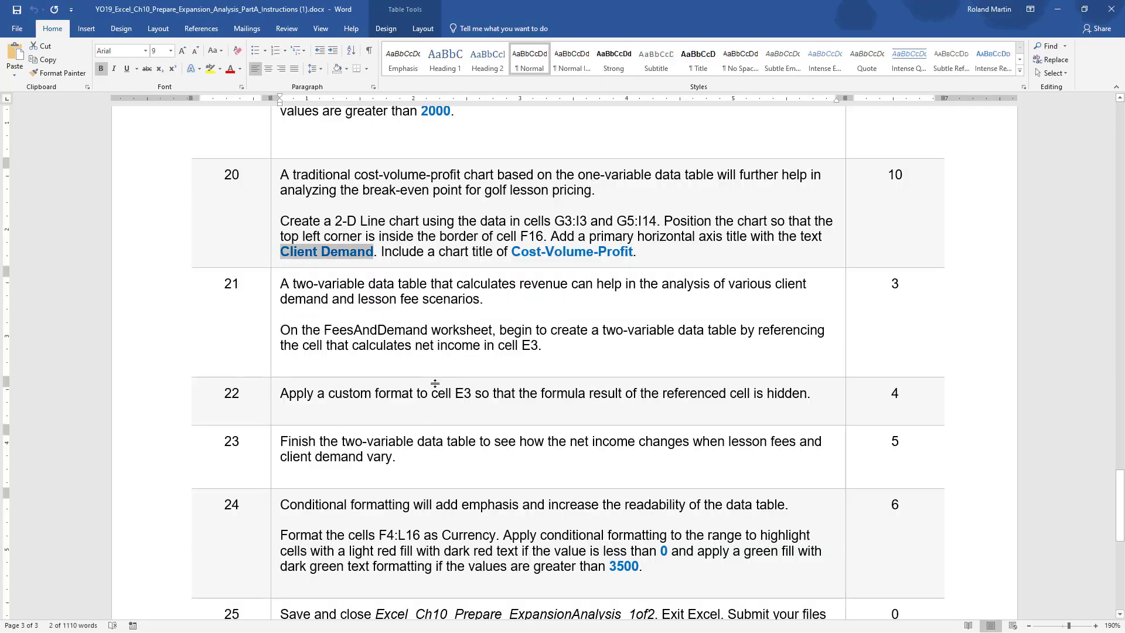
scroll(434, 383, "down", 3)
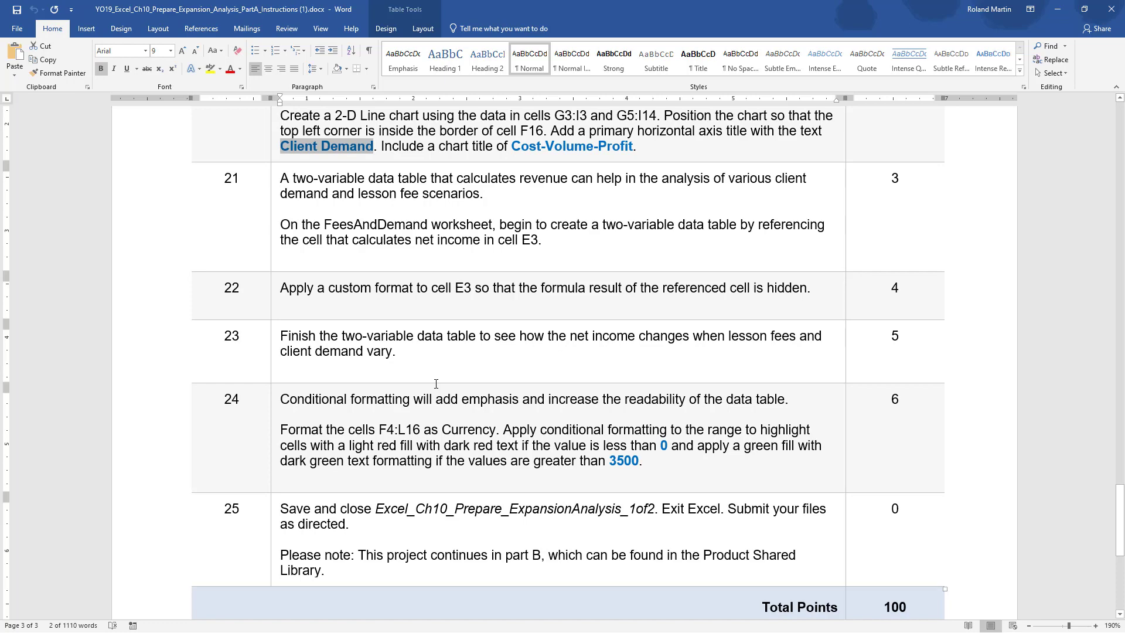
scroll(435, 384, "up", 1)
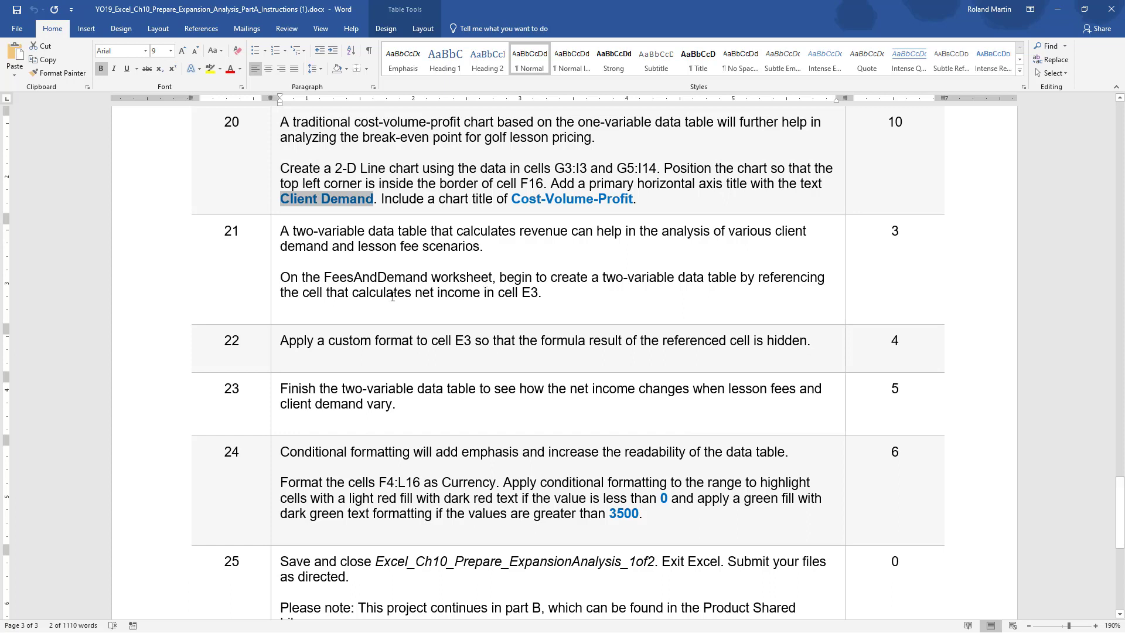
key("alt+Tab")
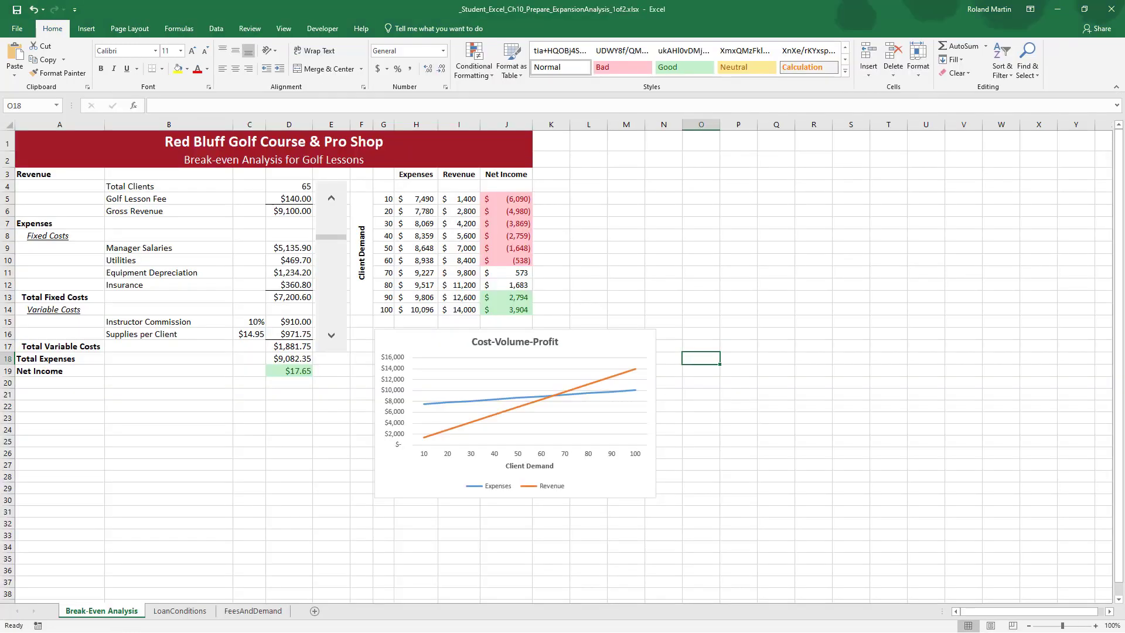
left_click(271, 609)
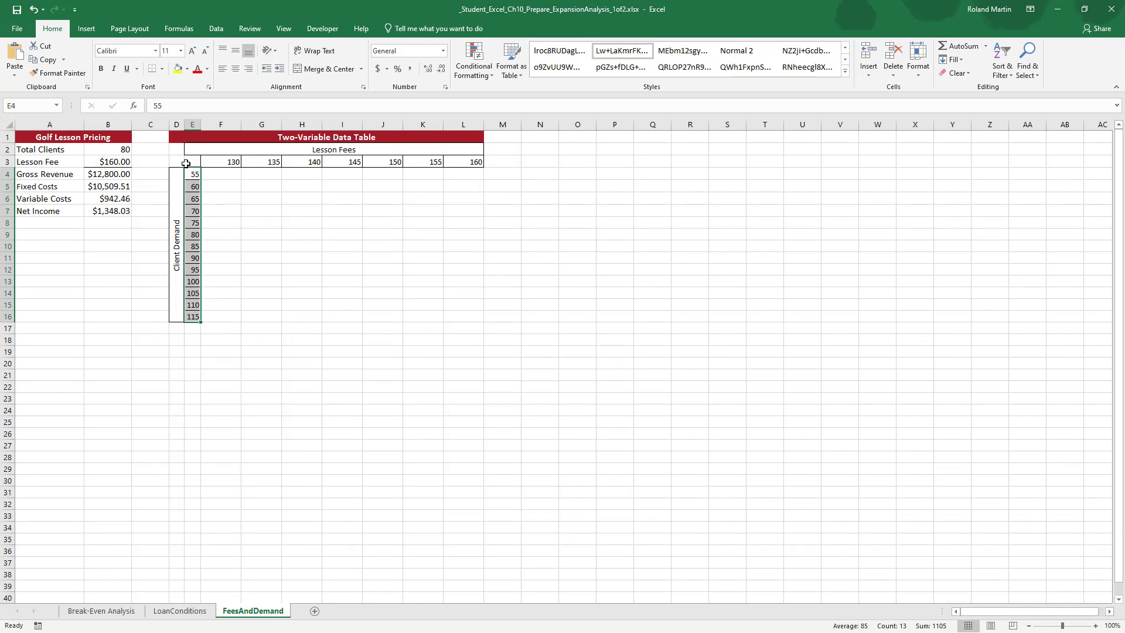
left_click(193, 161)
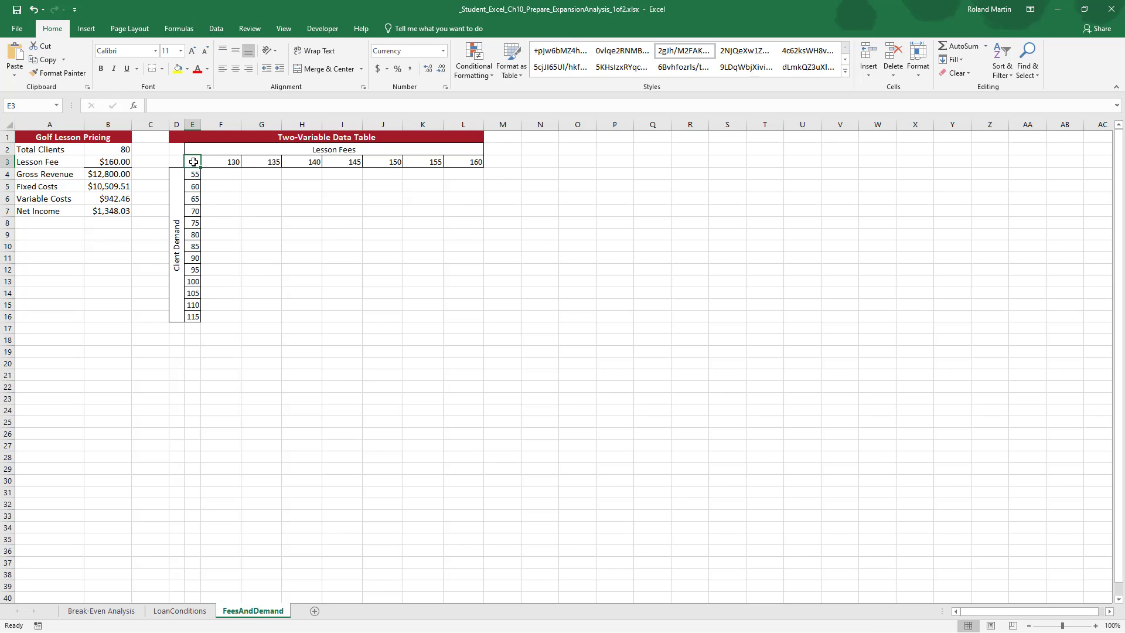
type("=")
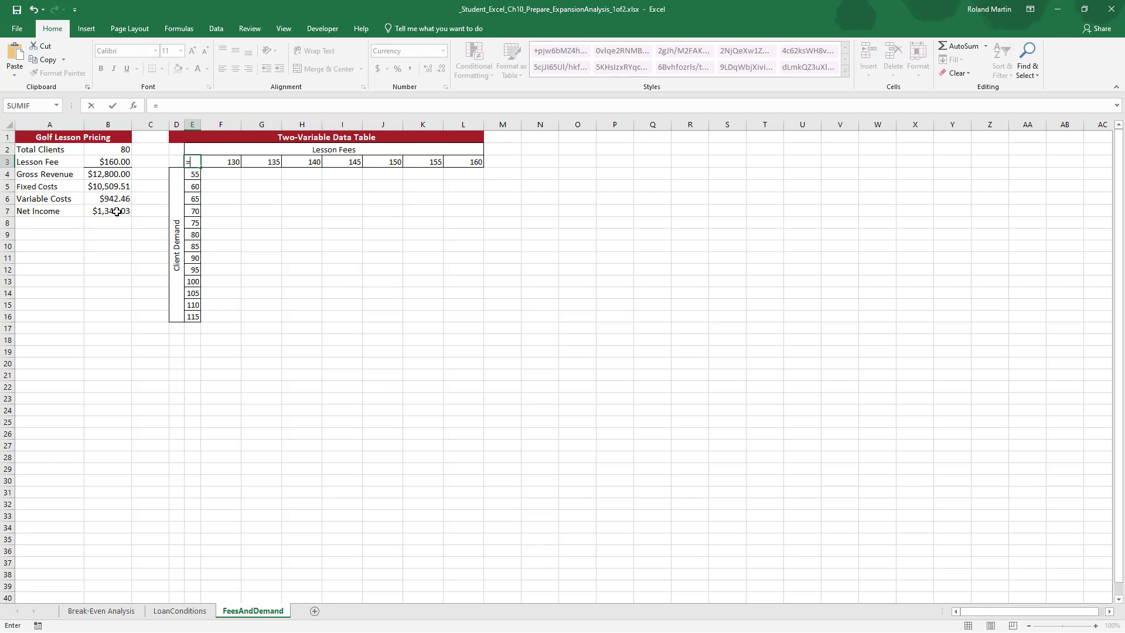
left_click(117, 212)
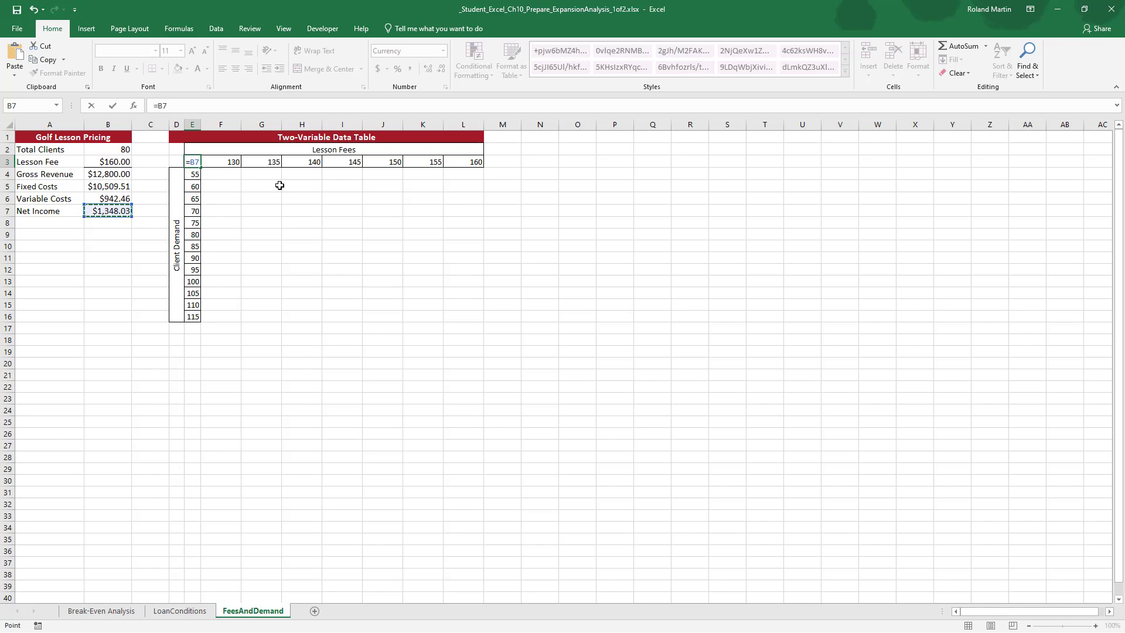
key("Return")
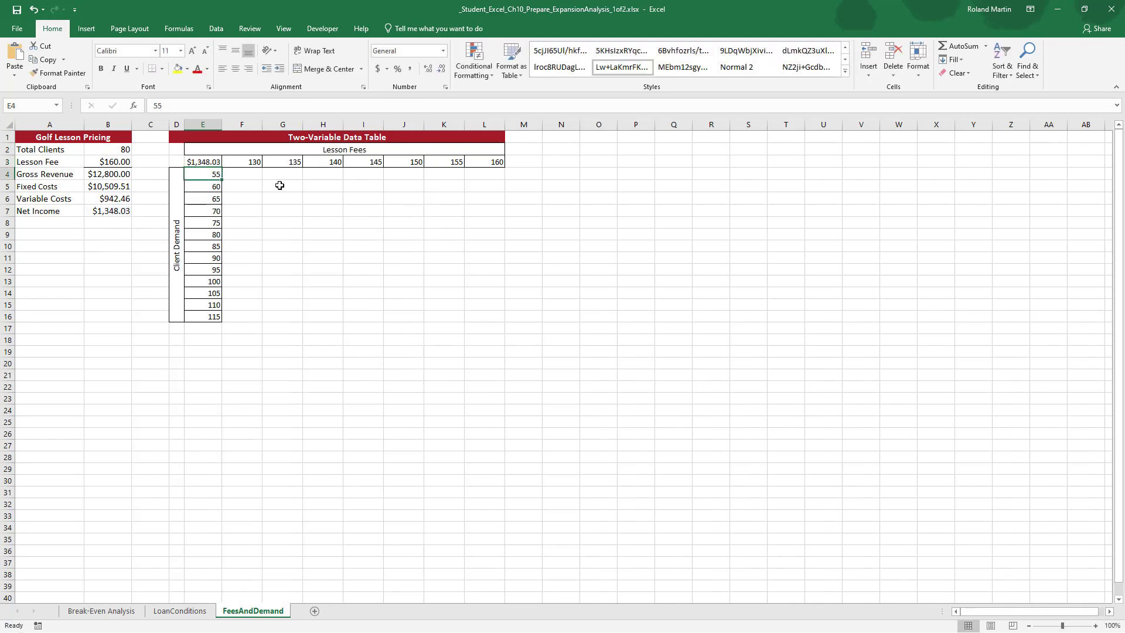
Check instruction 22 in Word, and hide the formula result in Excel cell E3 with the custom number format ;;.
key("alt+Tab")
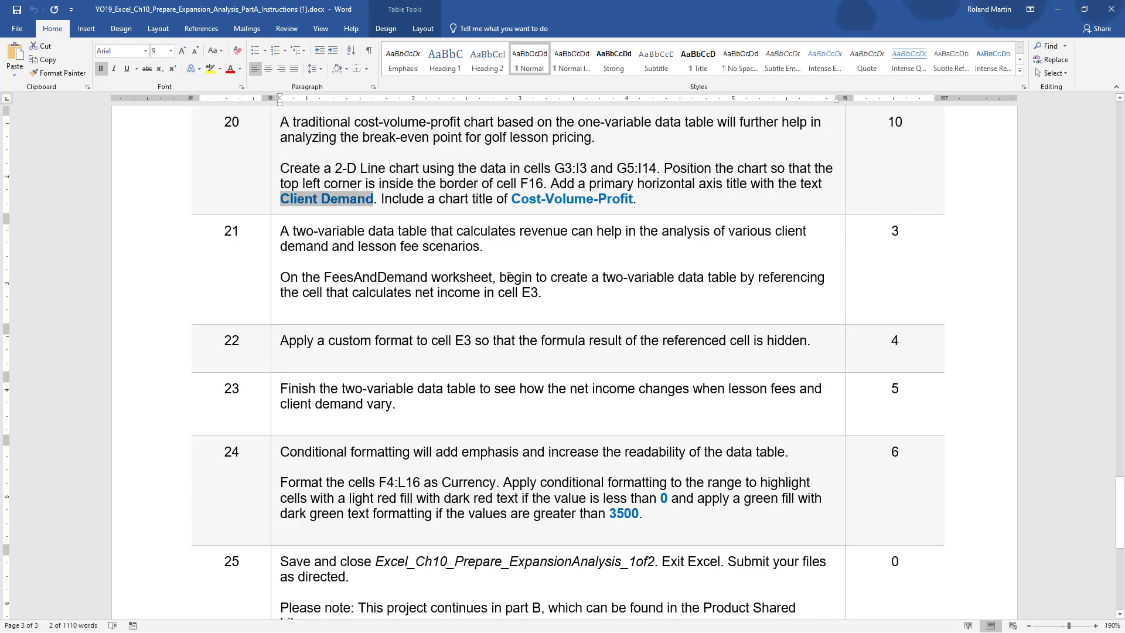
scroll(332, 276, "down", 3)
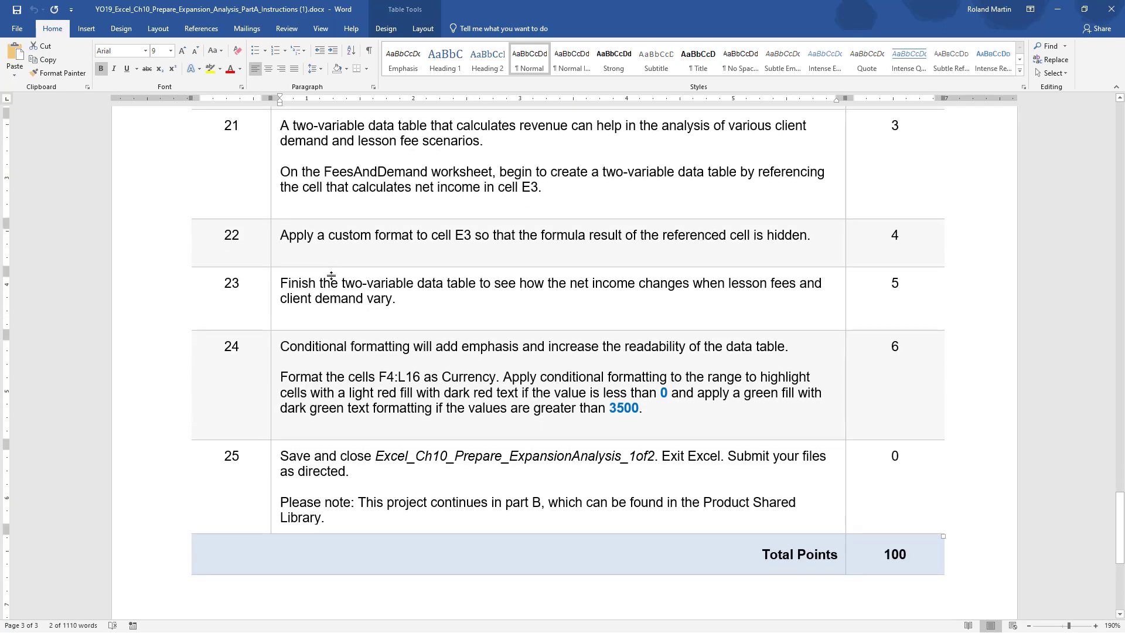
scroll(331, 275, "down", 2)
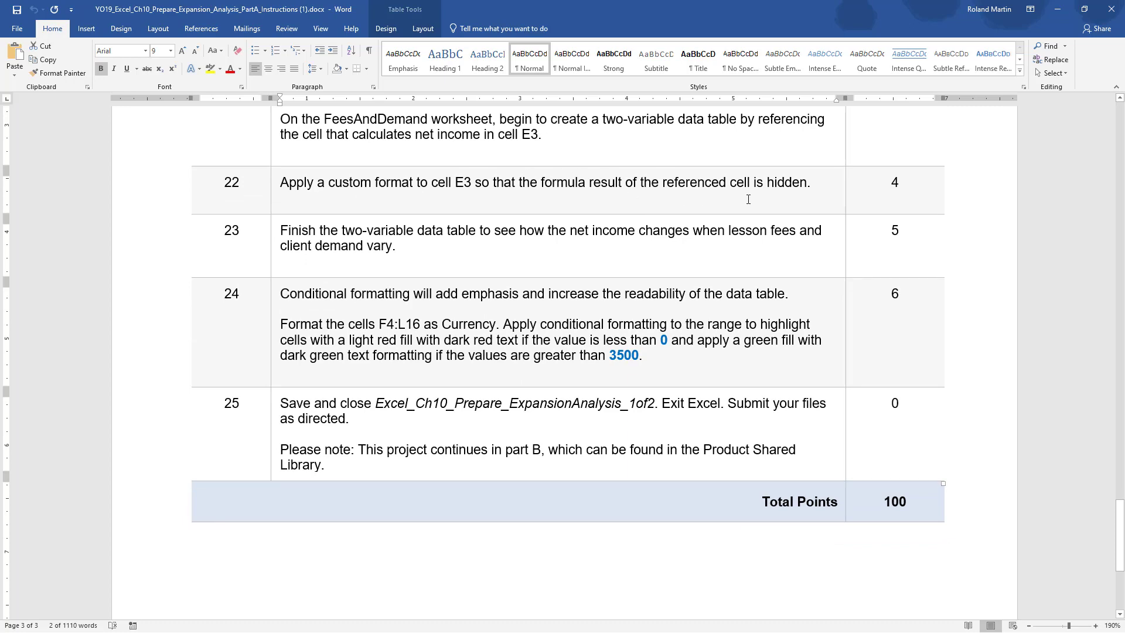
key("alt+Tab")
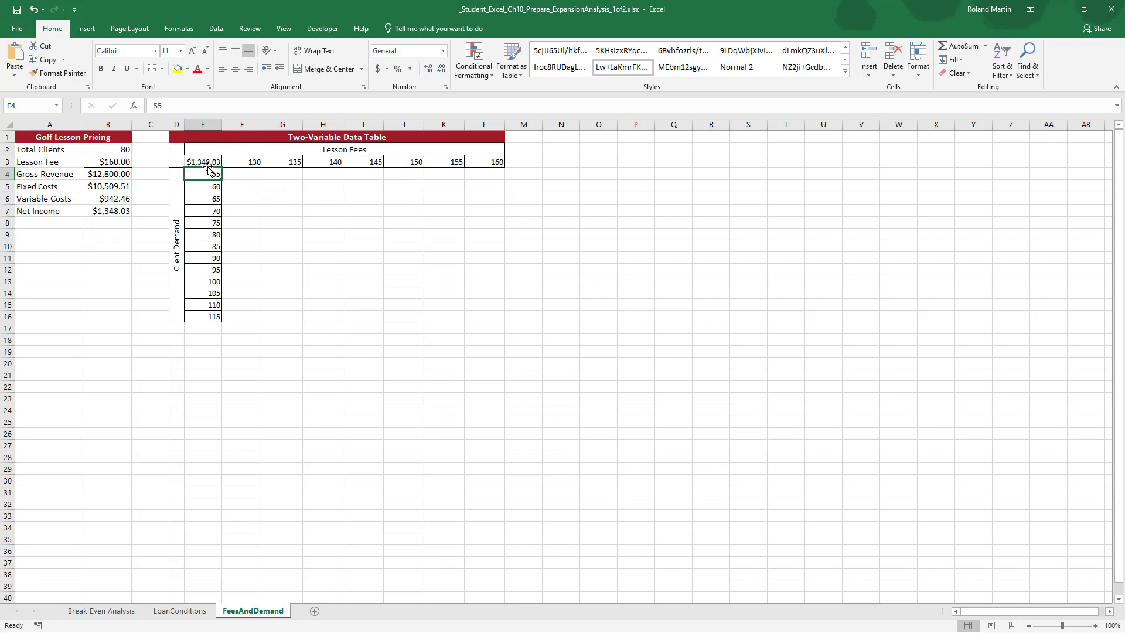
right_click(209, 163)
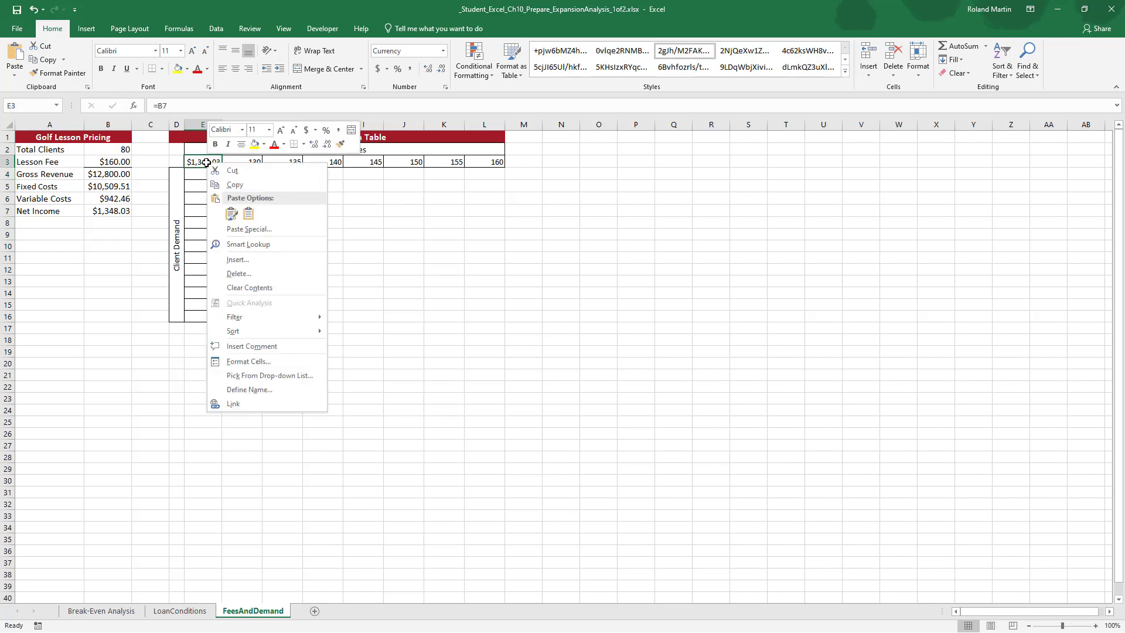
left_click(252, 362)
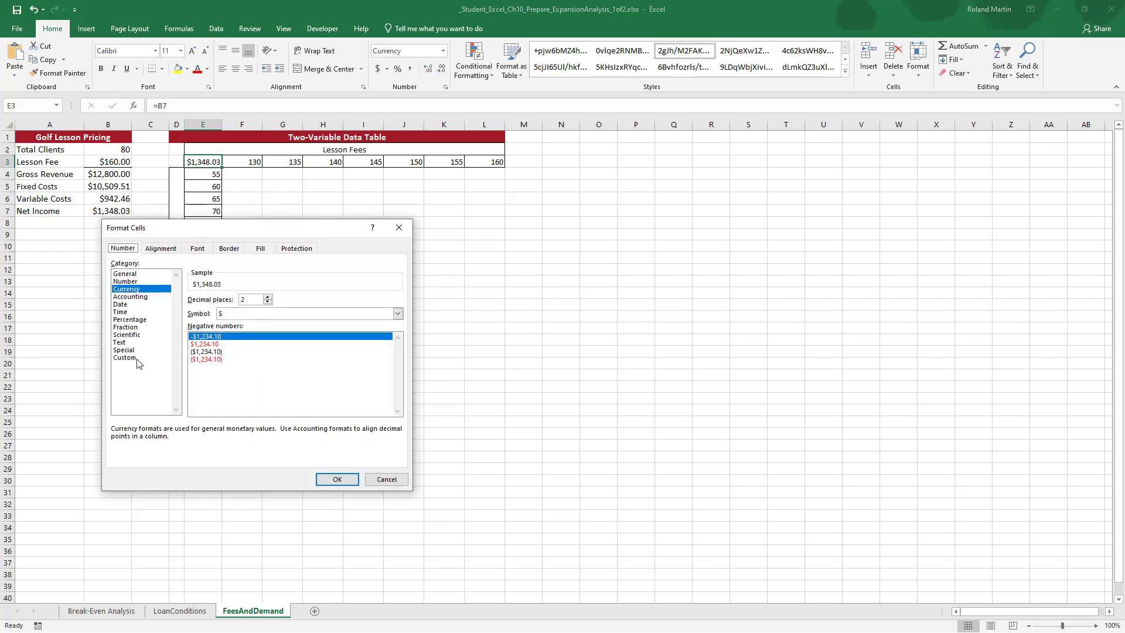
left_click(129, 358)
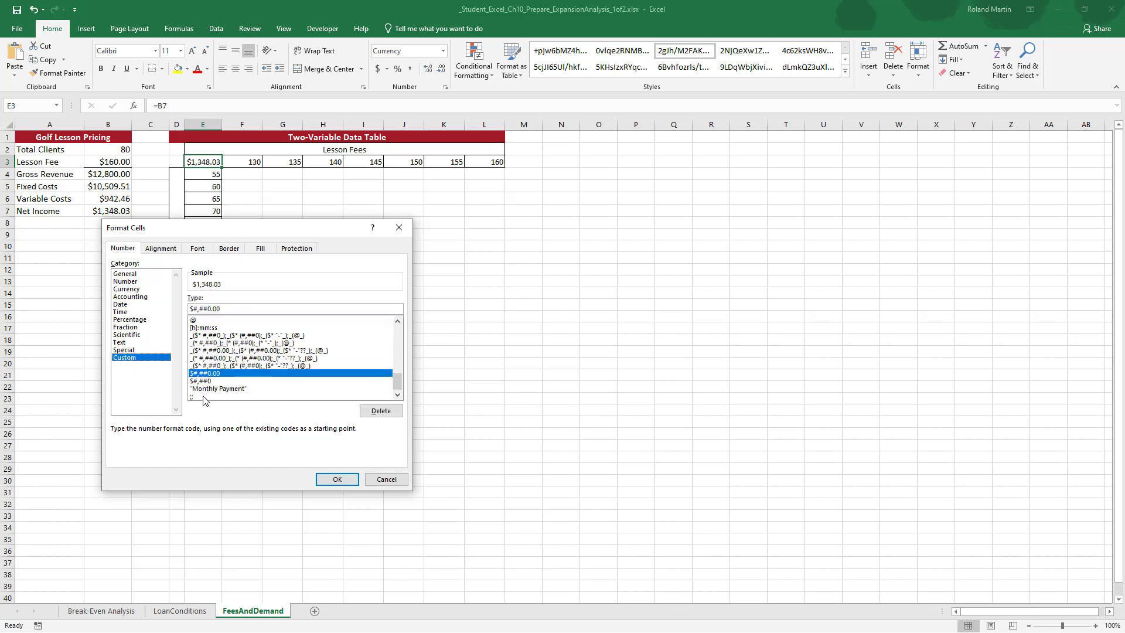
left_click(203, 397)
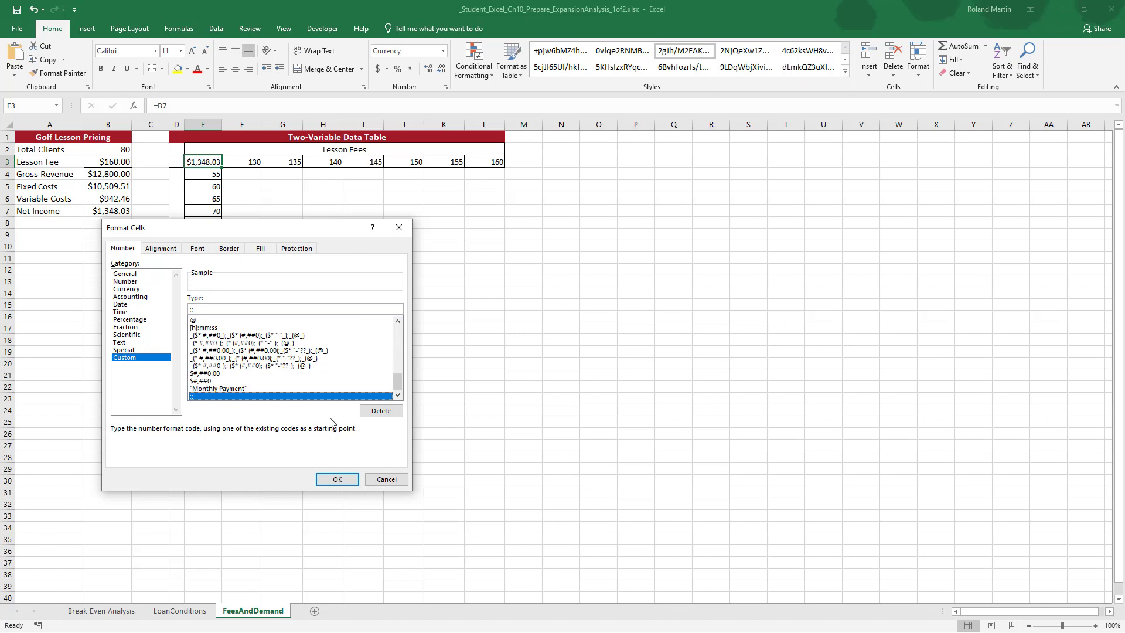
left_click(338, 479)
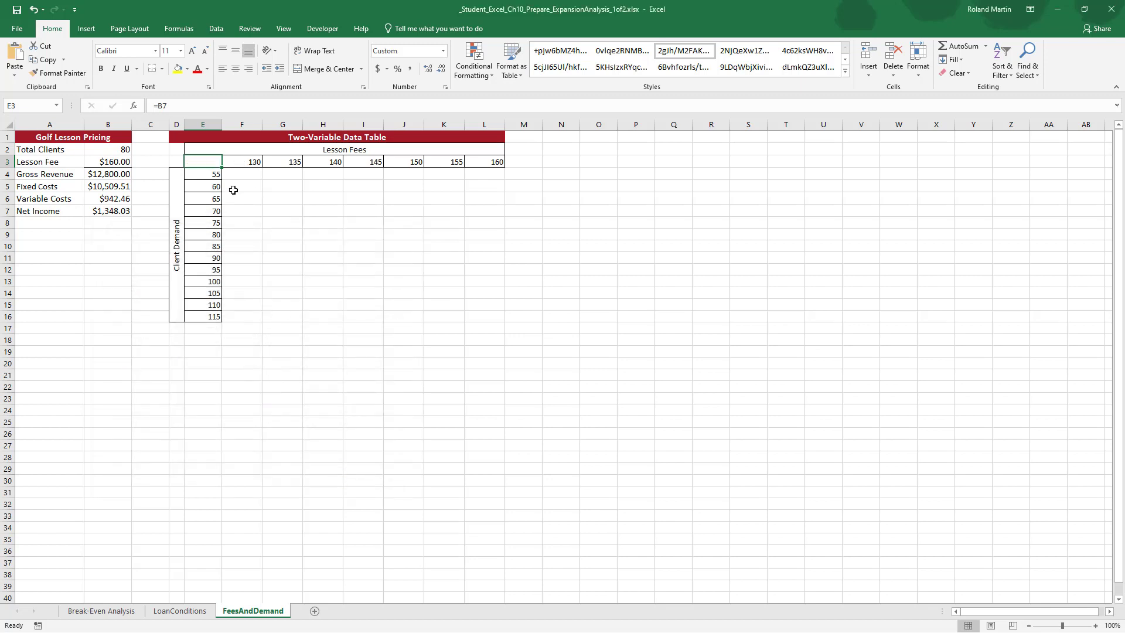
left_click(231, 191)
left_click(215, 163)
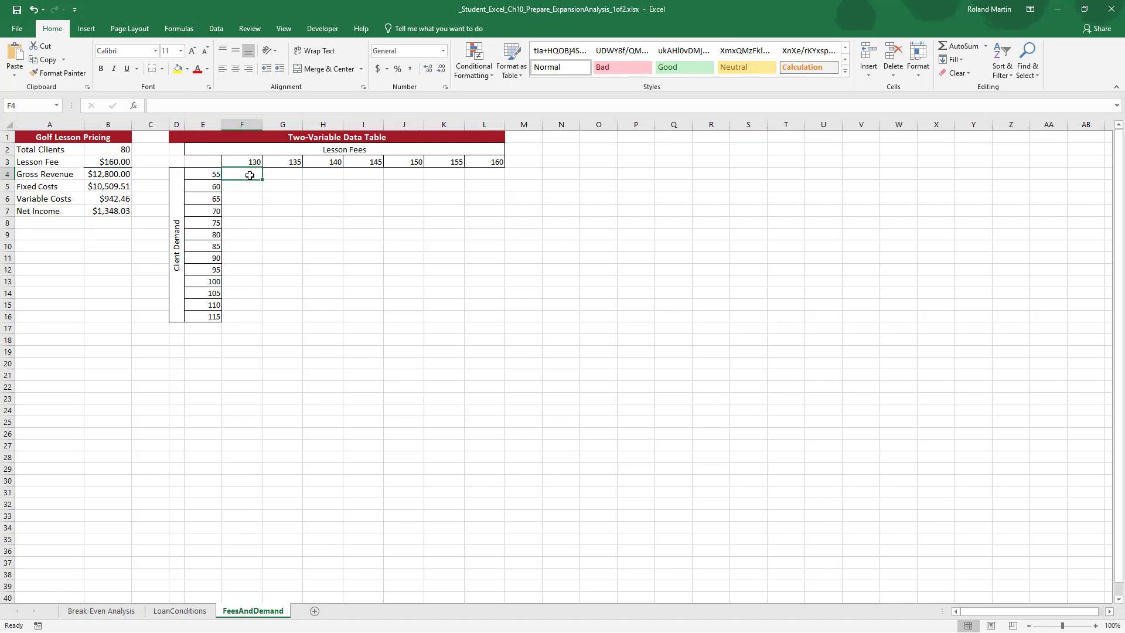
Check instruction 23 in Word, and create an Excel two-variable data table in E3:L16 with row input cell B3 and column input cell B2.
key("alt+Tab")
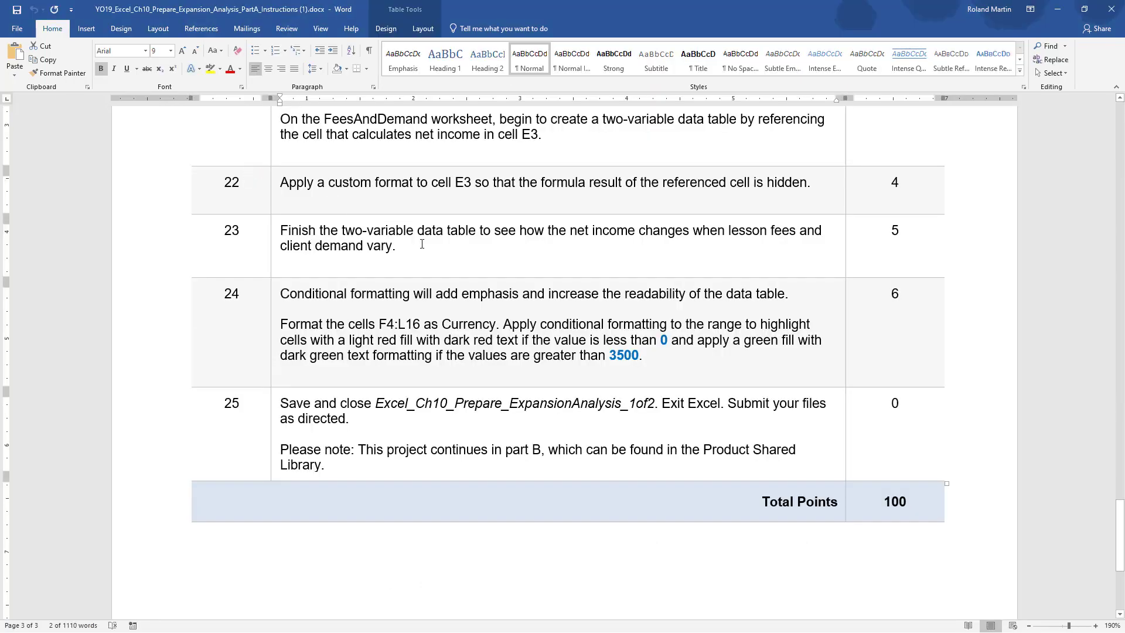
scroll(438, 246, "down", 1)
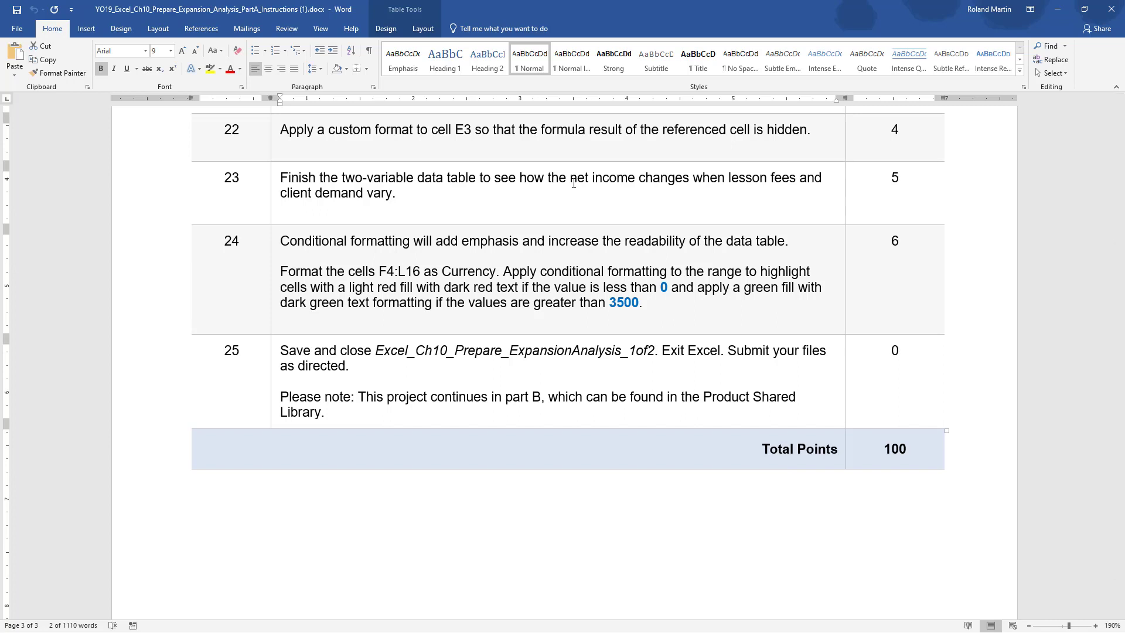
key("alt+Tab")
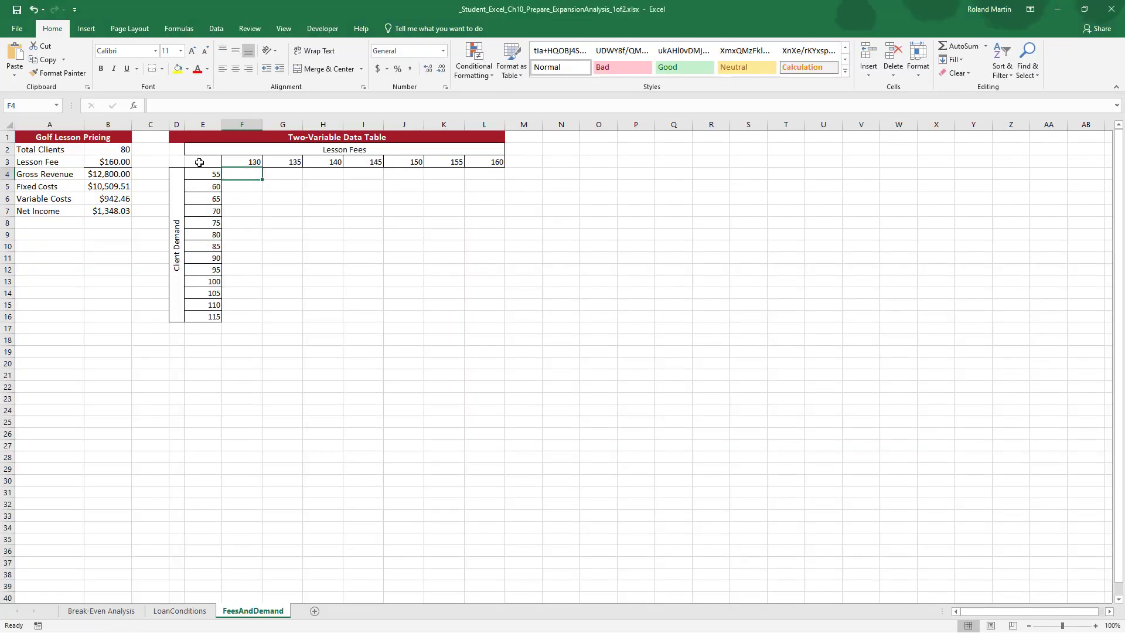
left_click_drag(200, 162, 486, 315)
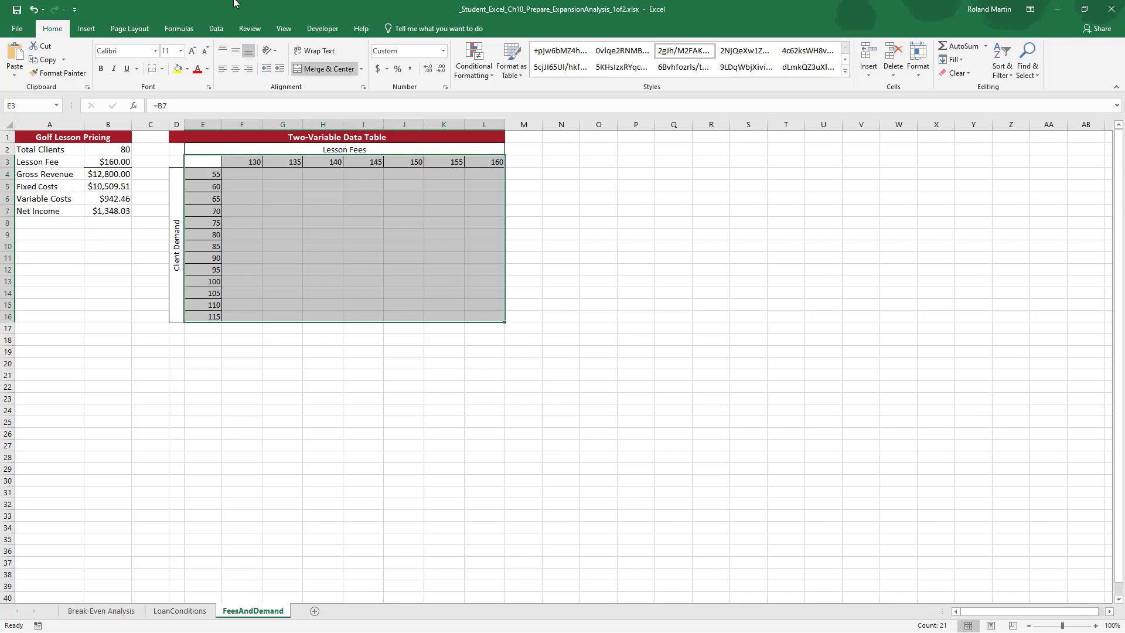
left_click(215, 28)
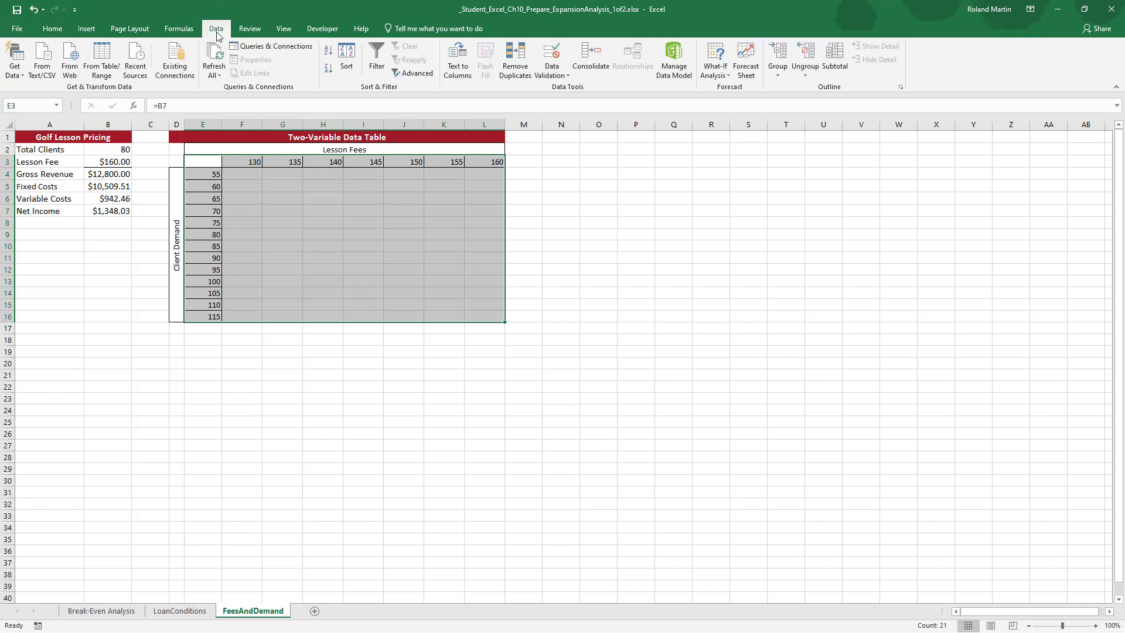
left_click(715, 69)
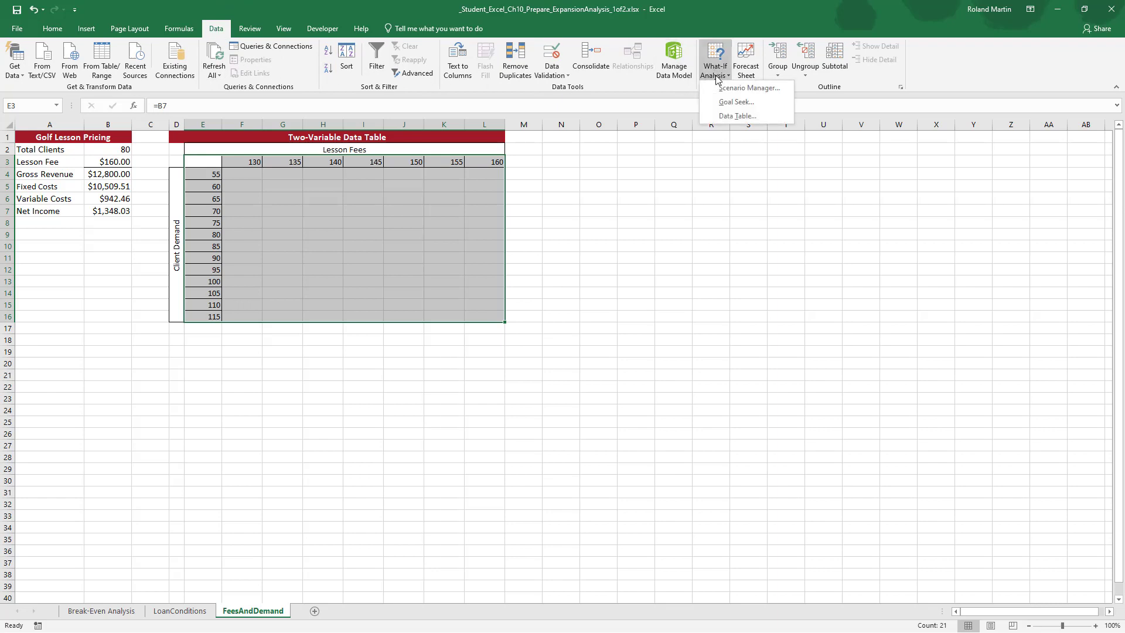
left_click(737, 116)
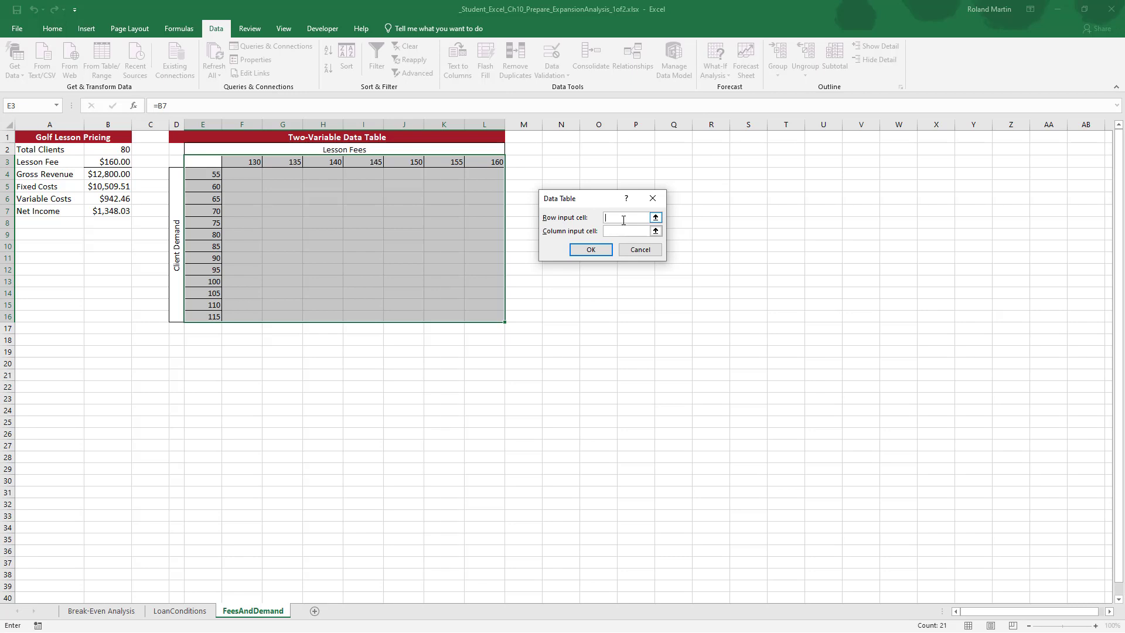
left_click(103, 163)
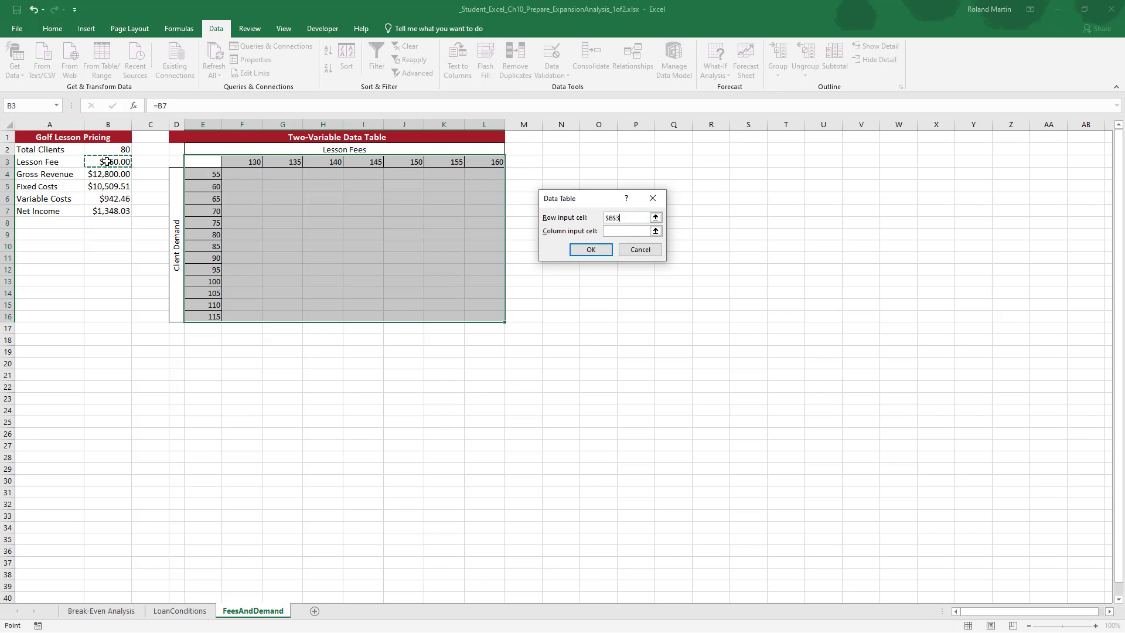
left_click(625, 231)
left_click(114, 151)
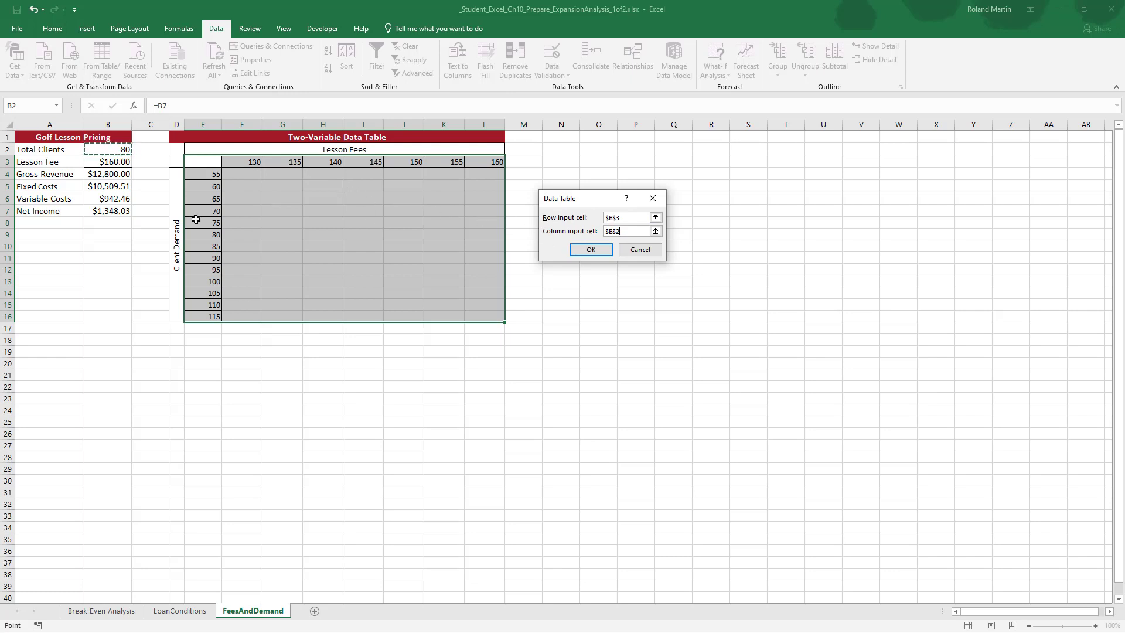
left_click(596, 250)
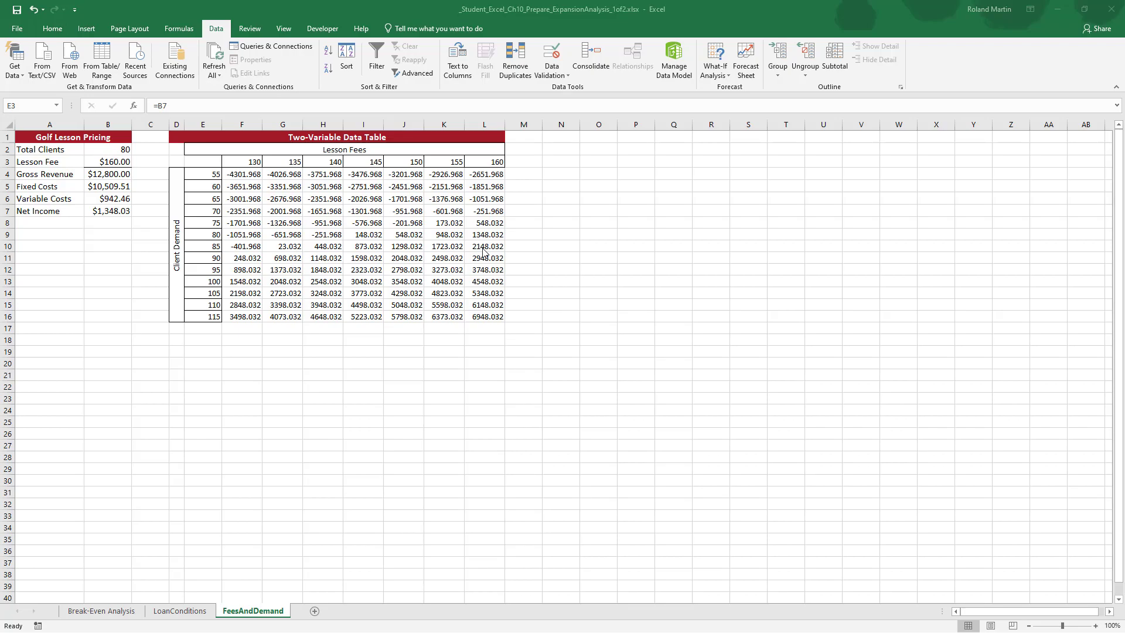
Check instruction 24 in Word, and format the data table results in Excel cells F4:L16 as Currency.
key("alt+Tab")
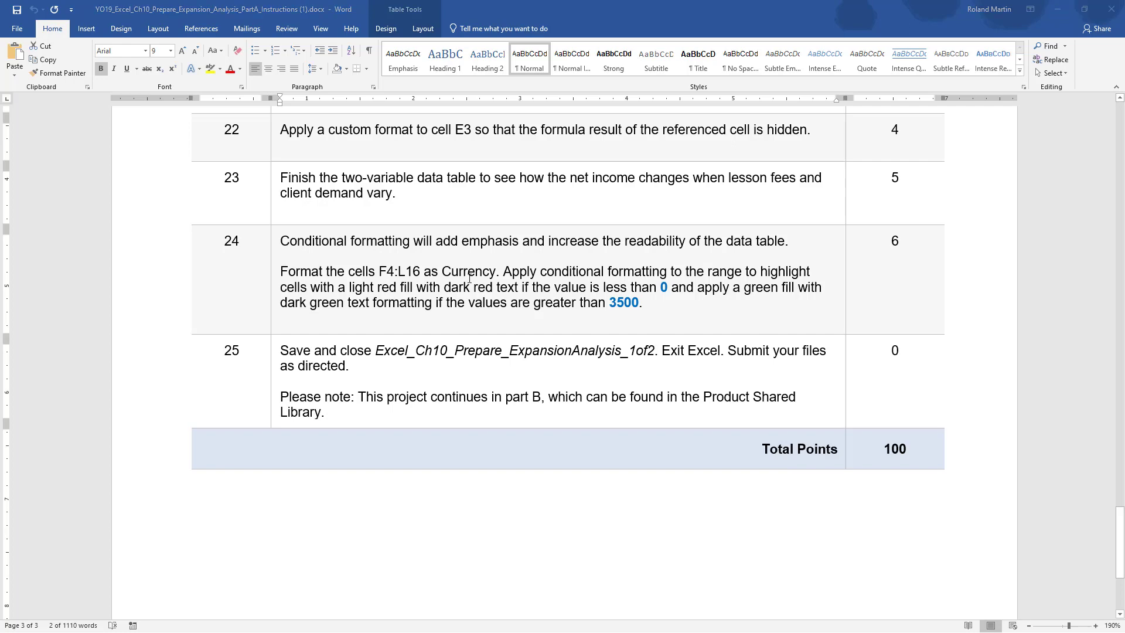
key("alt+Tab")
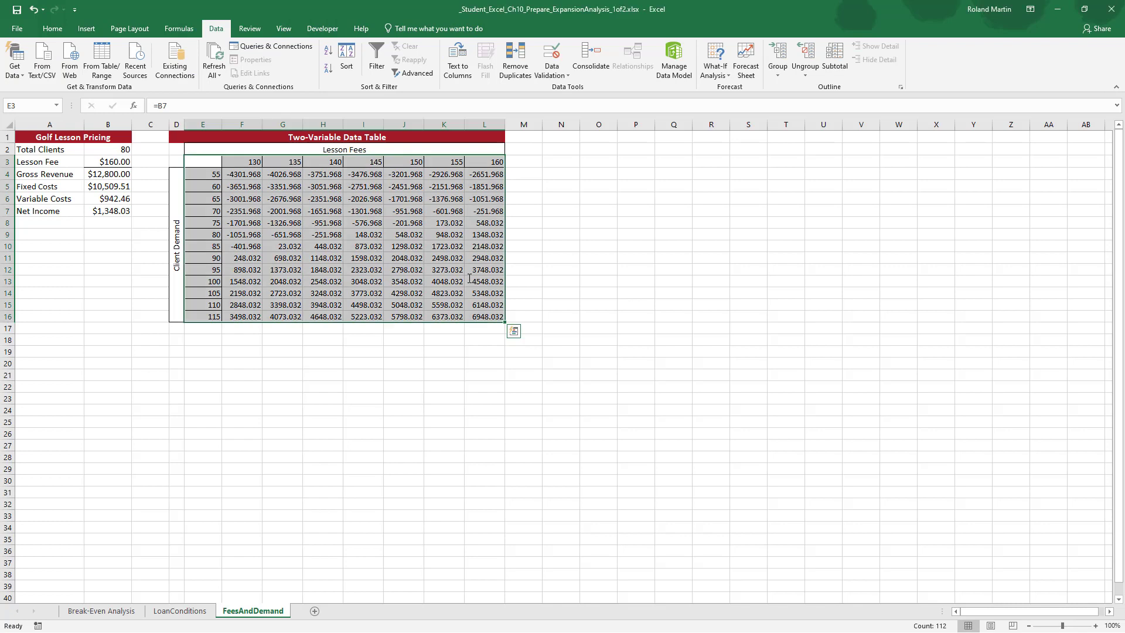
left_click(282, 244)
left_click_drag(242, 173, 476, 315)
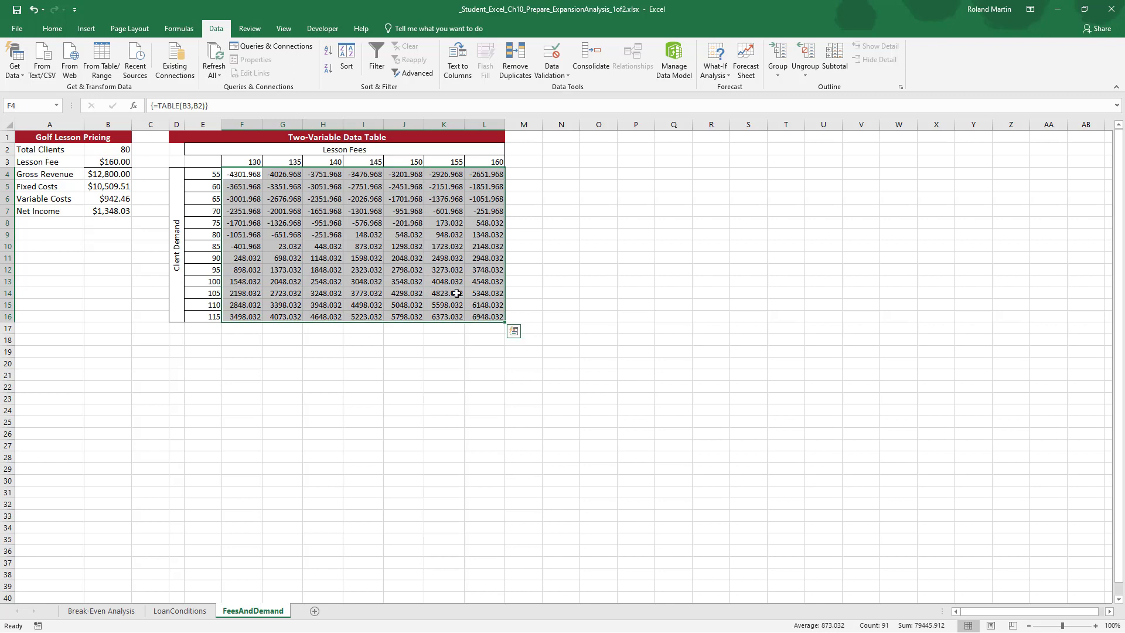
left_click(52, 29)
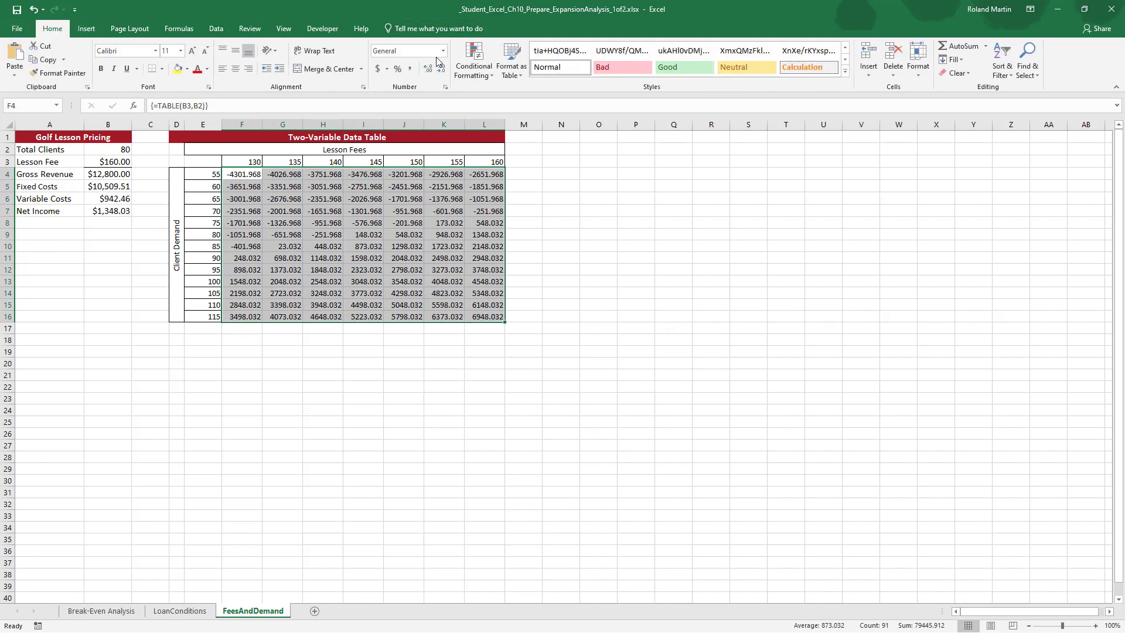
left_click(443, 52)
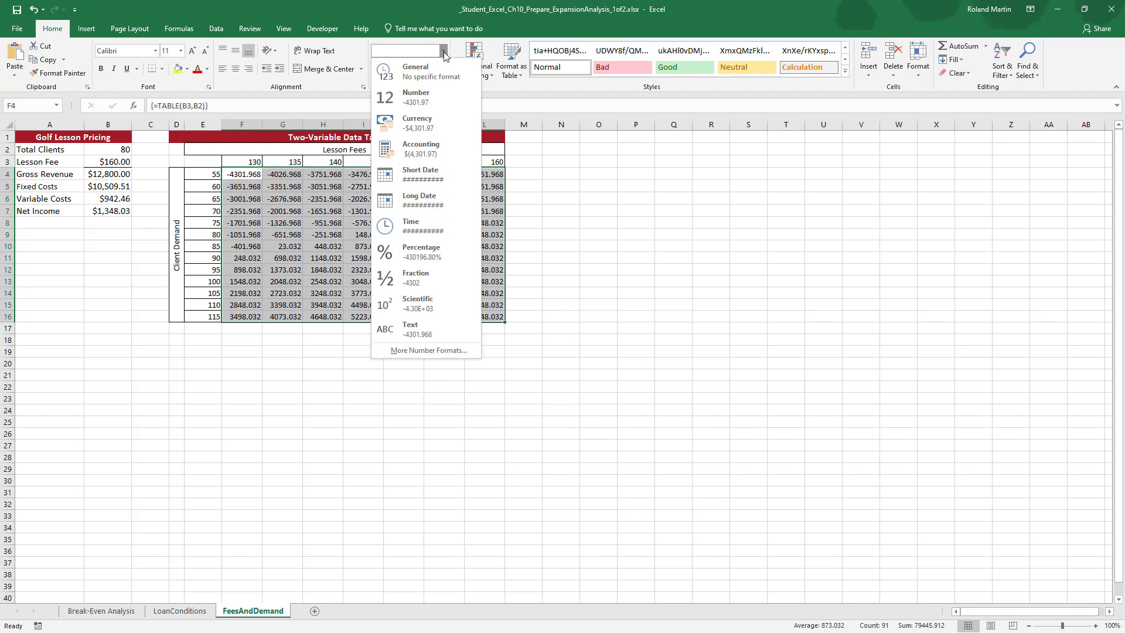
left_click(430, 129)
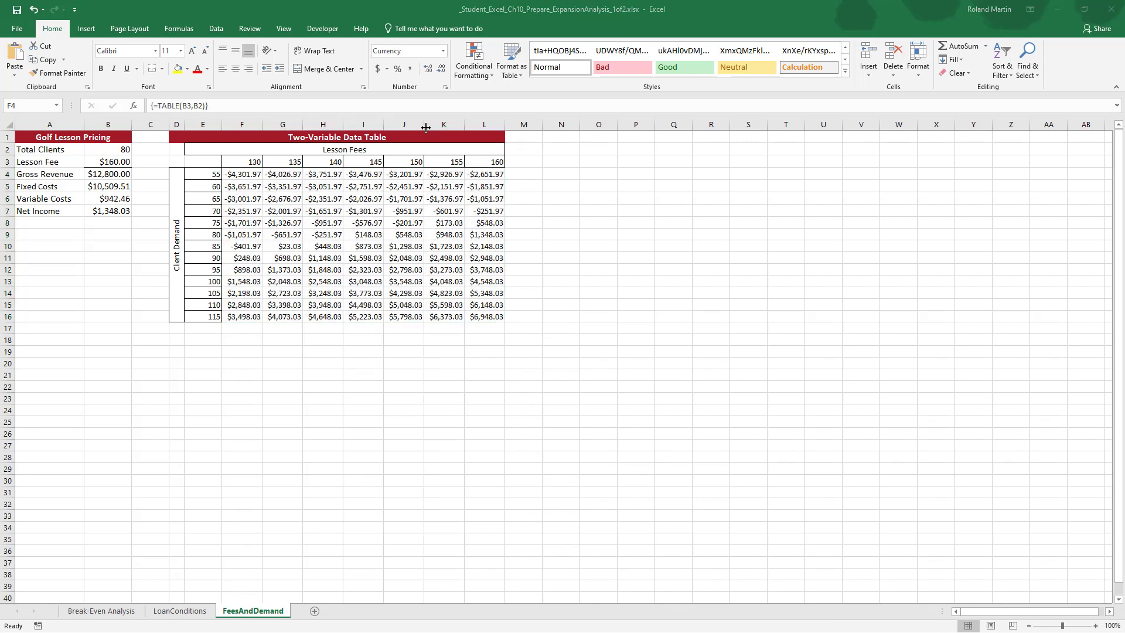
Check instruction 24 in Word, and highlight Excel cells F4:L16 less than 0 with Light Red Fill with Dark Red Text.
key("alt+Tab")
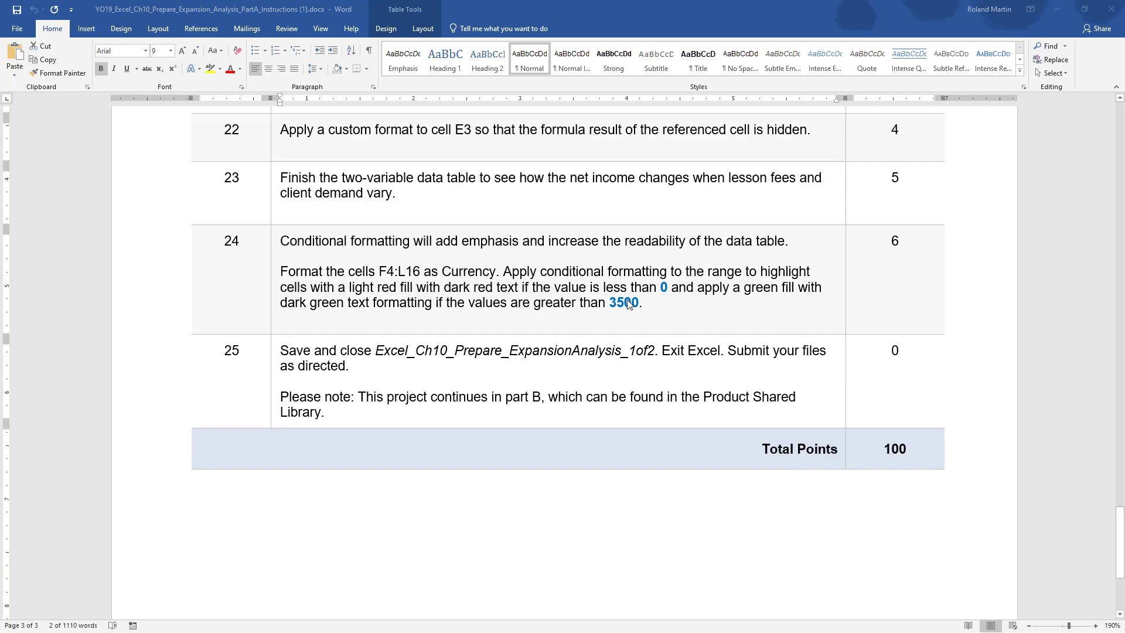
key("alt+Tab")
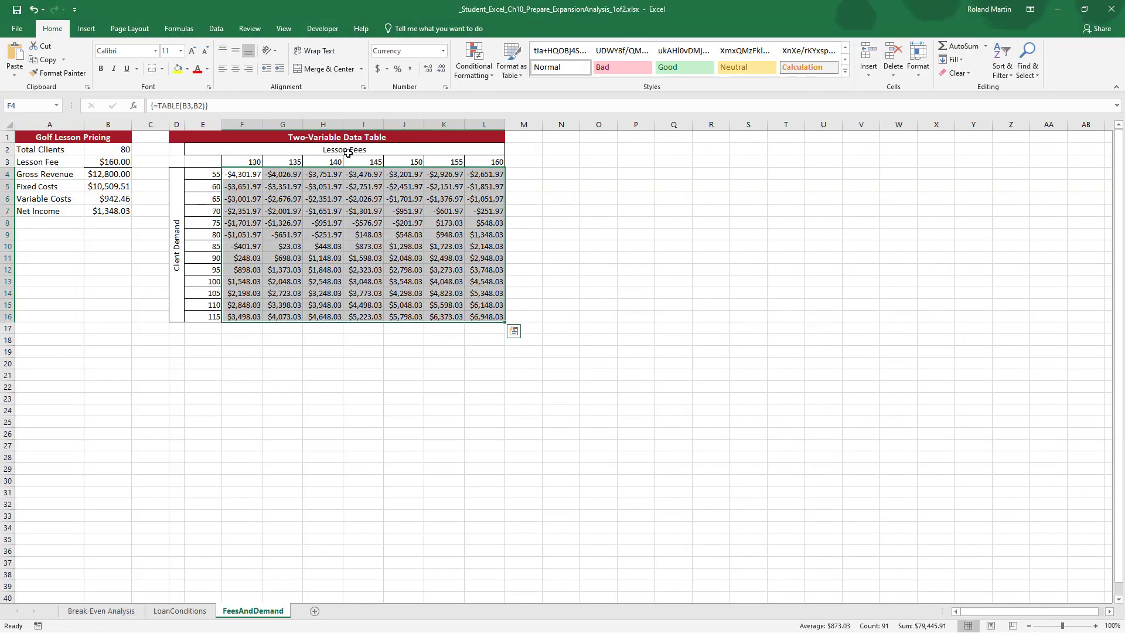
left_click(479, 75)
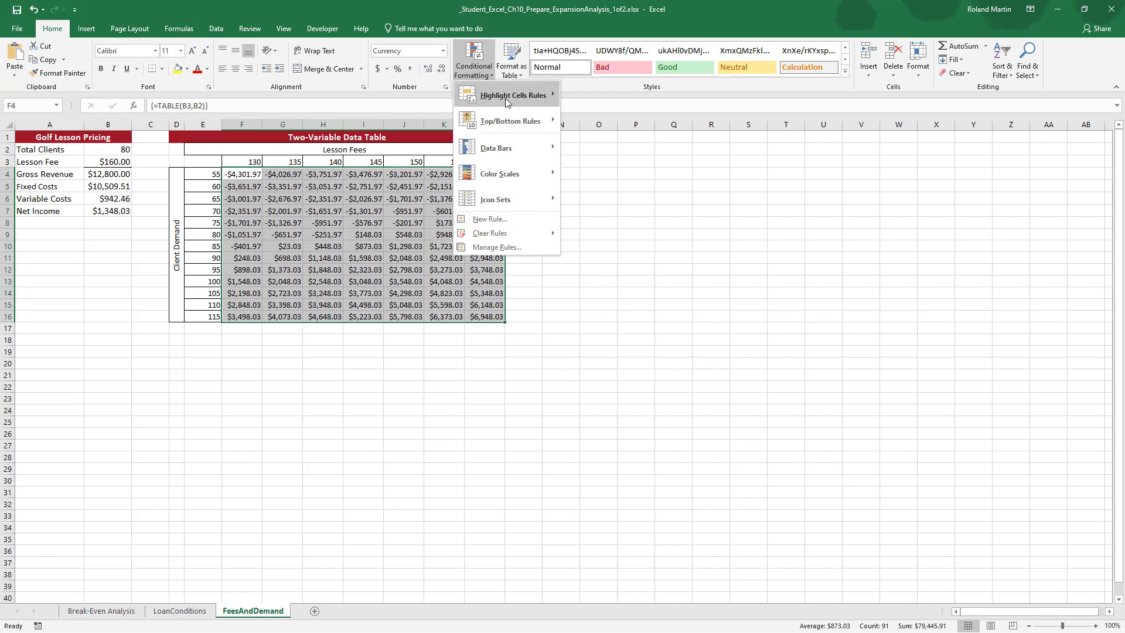
mouse_move(505, 97)
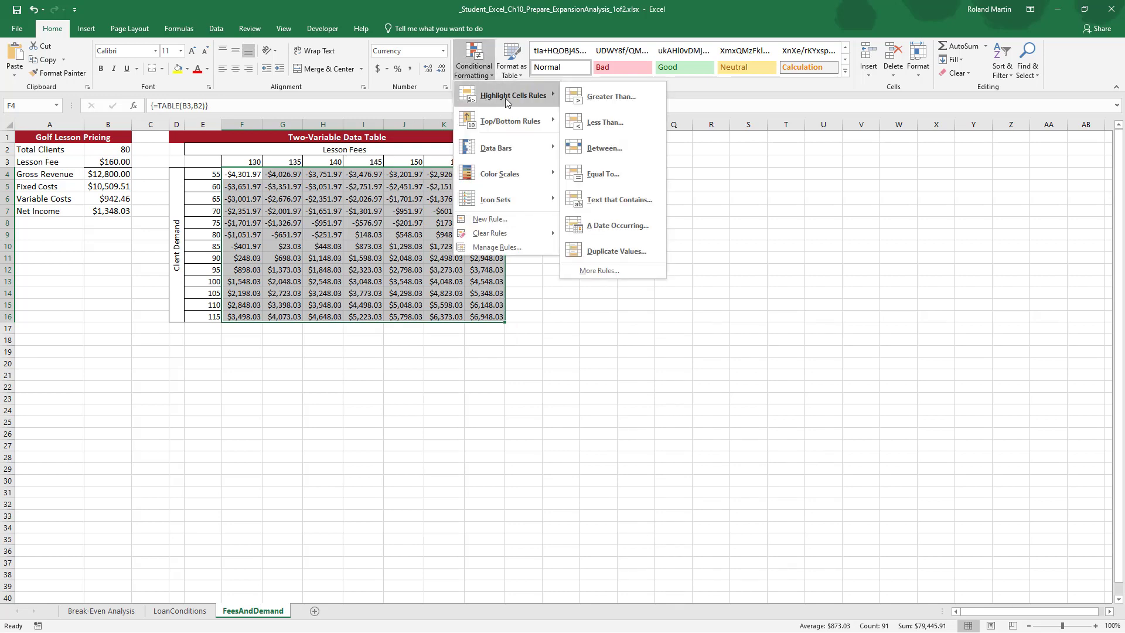
left_click(602, 121)
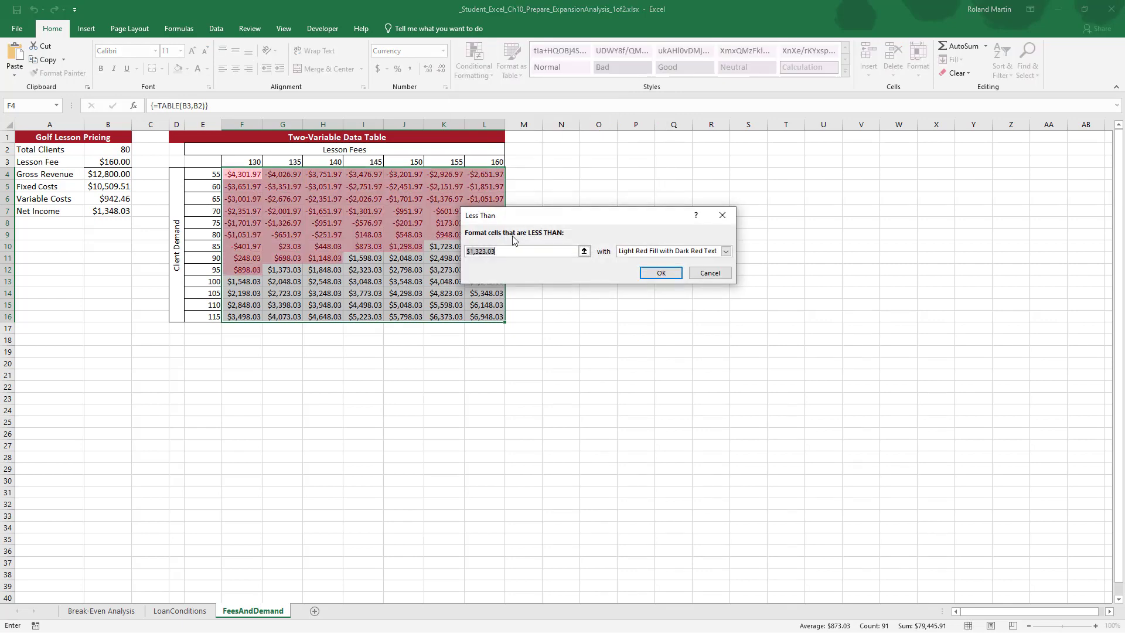
type("0")
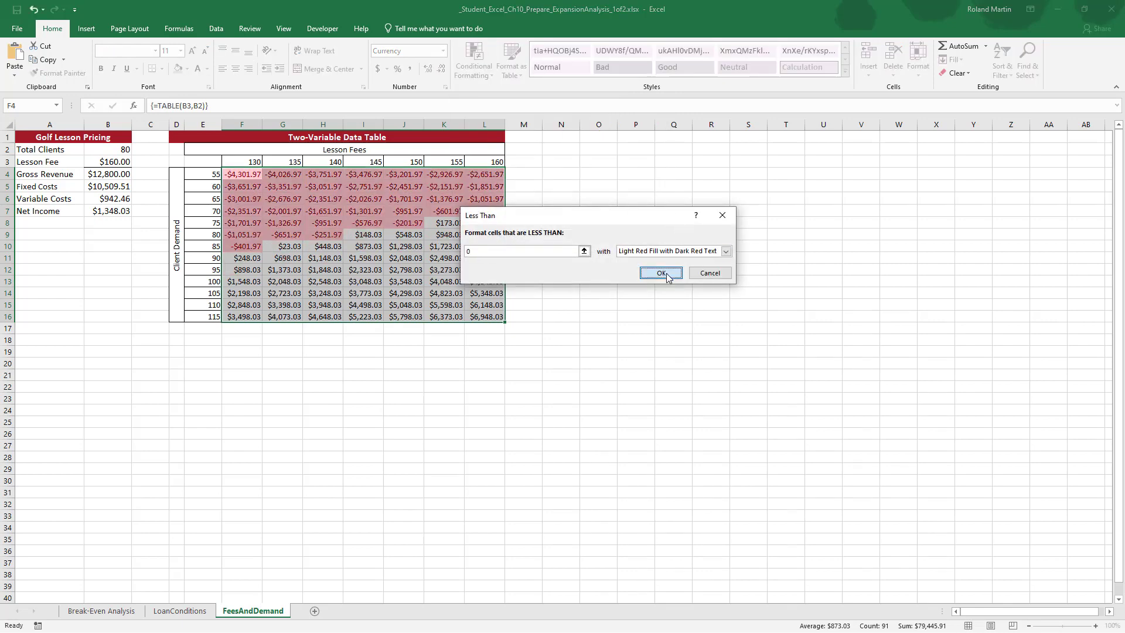
left_click(660, 272)
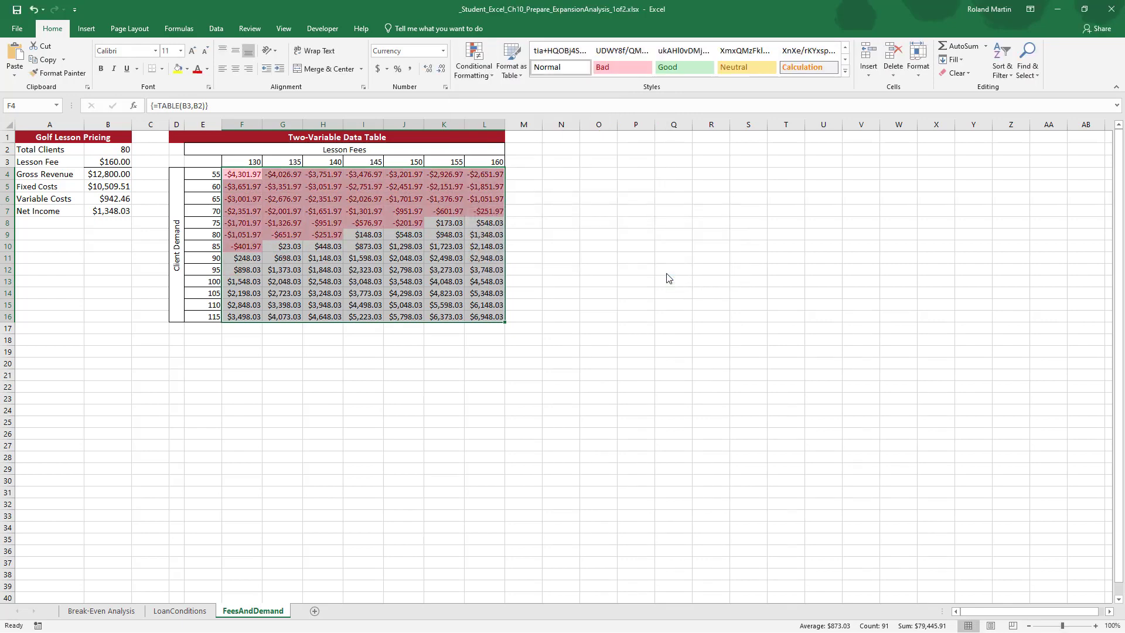
Add a conditional formatting rule giving F4:L16 values greater than 3500 Green Fill with Dark Green Text.
left_click(478, 81)
mouse_move(538, 98)
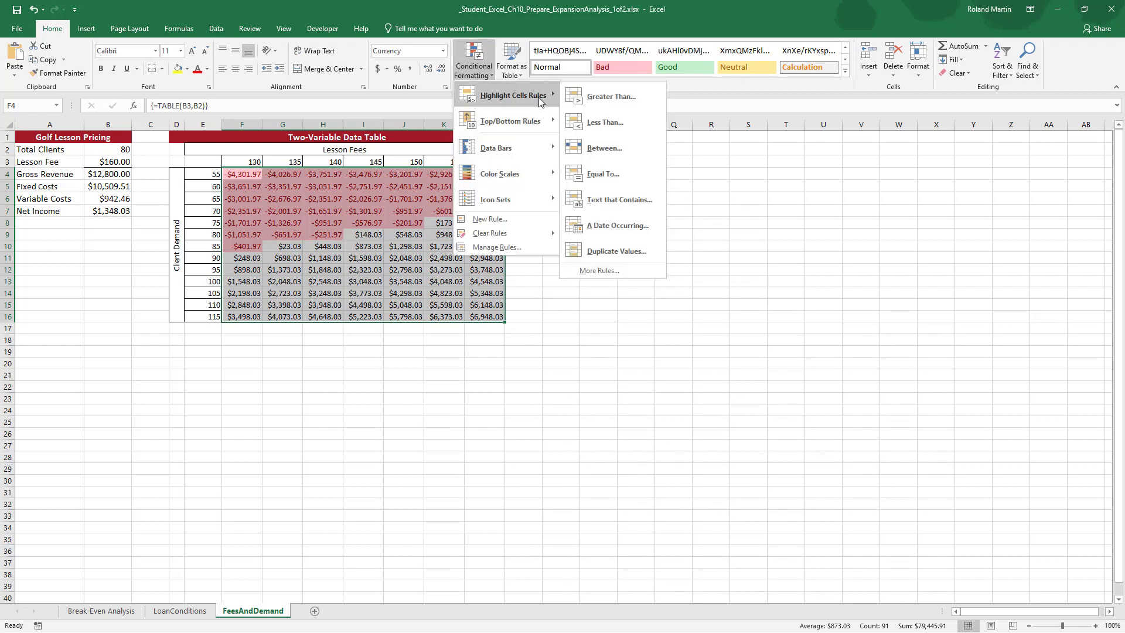
left_click(592, 99)
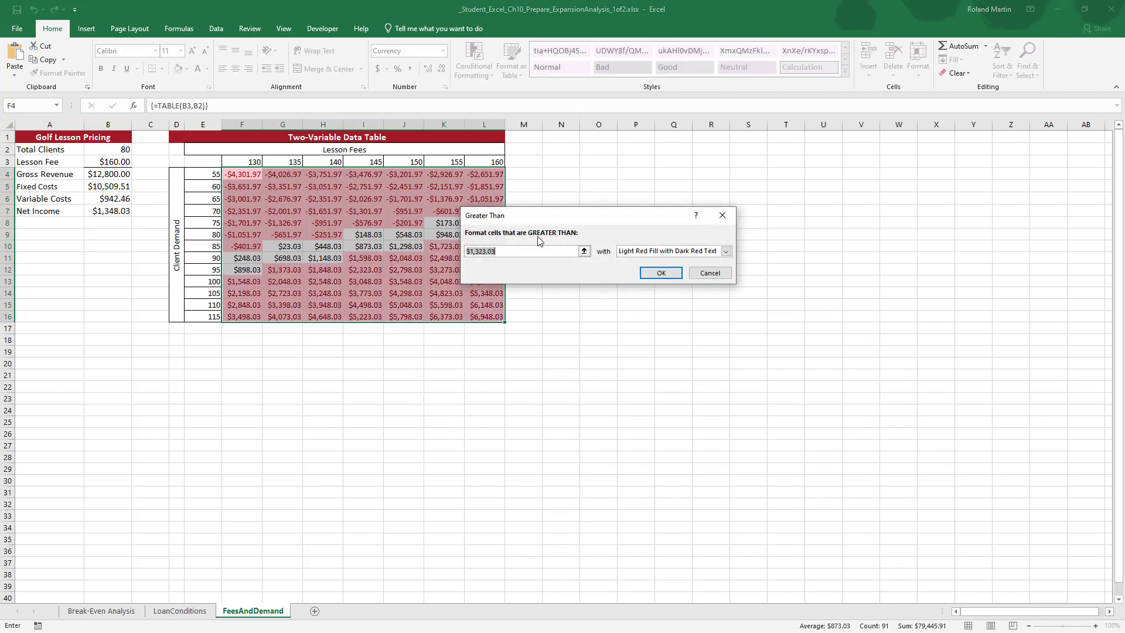
type("3500")
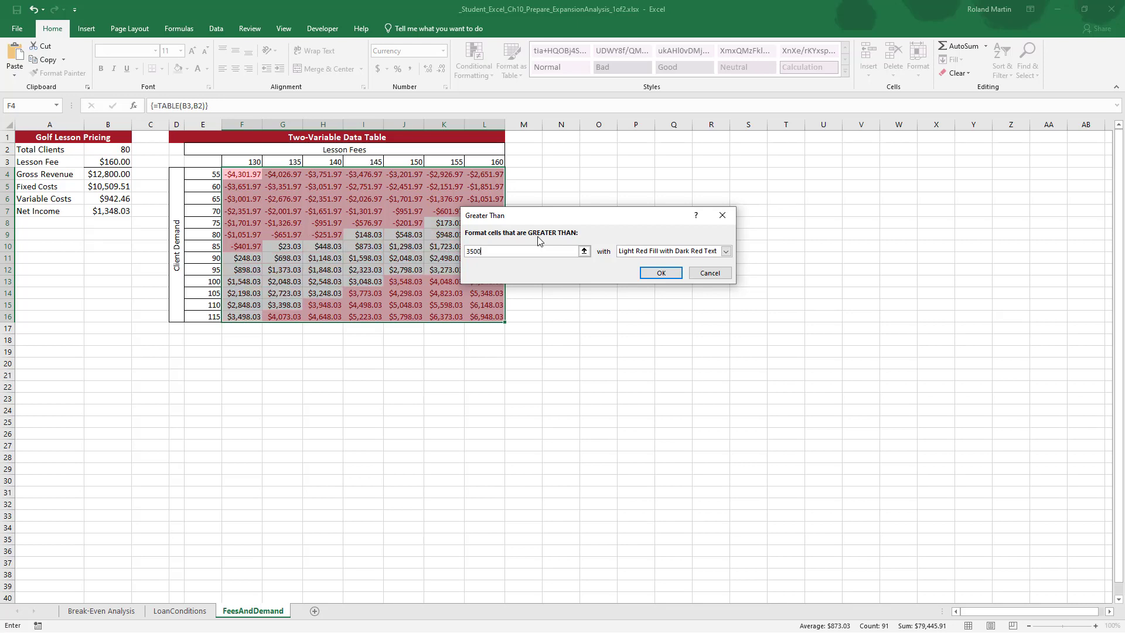
left_click(725, 251)
left_click(708, 278)
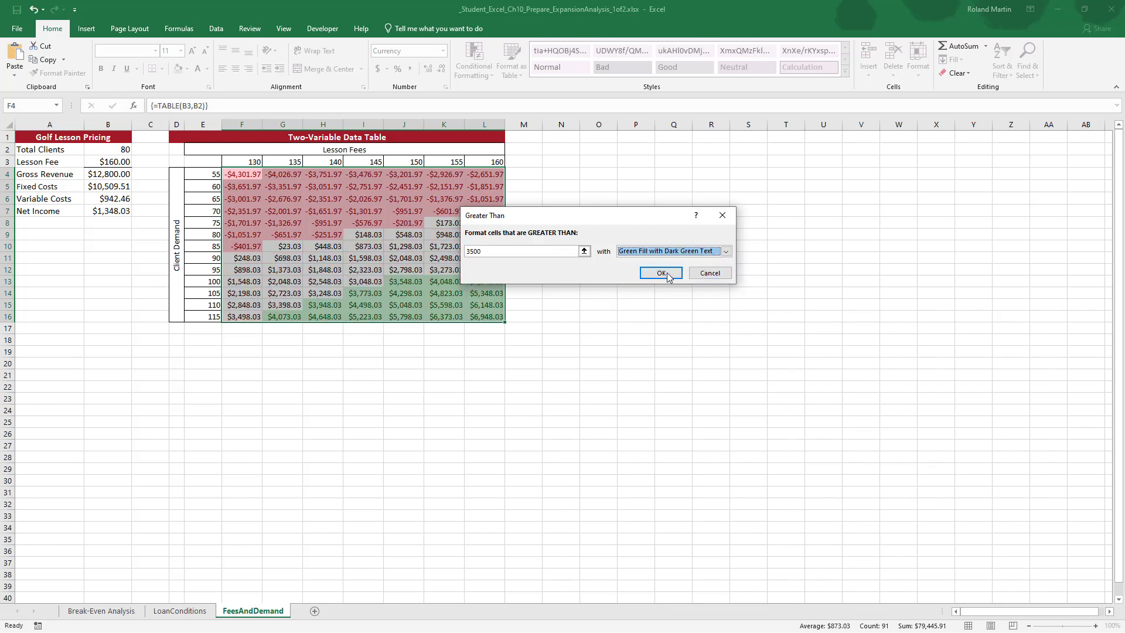
left_click(668, 276)
left_click(495, 283)
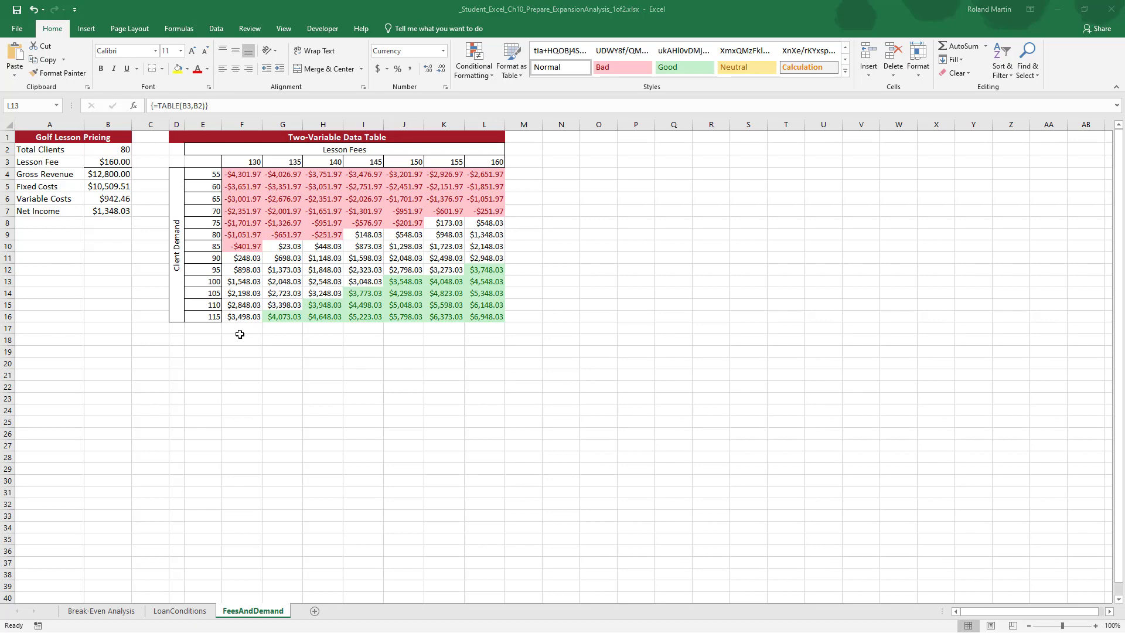
Read instruction 25 in Word about saving, closing and submitting the workbook.
key("alt+Tab")
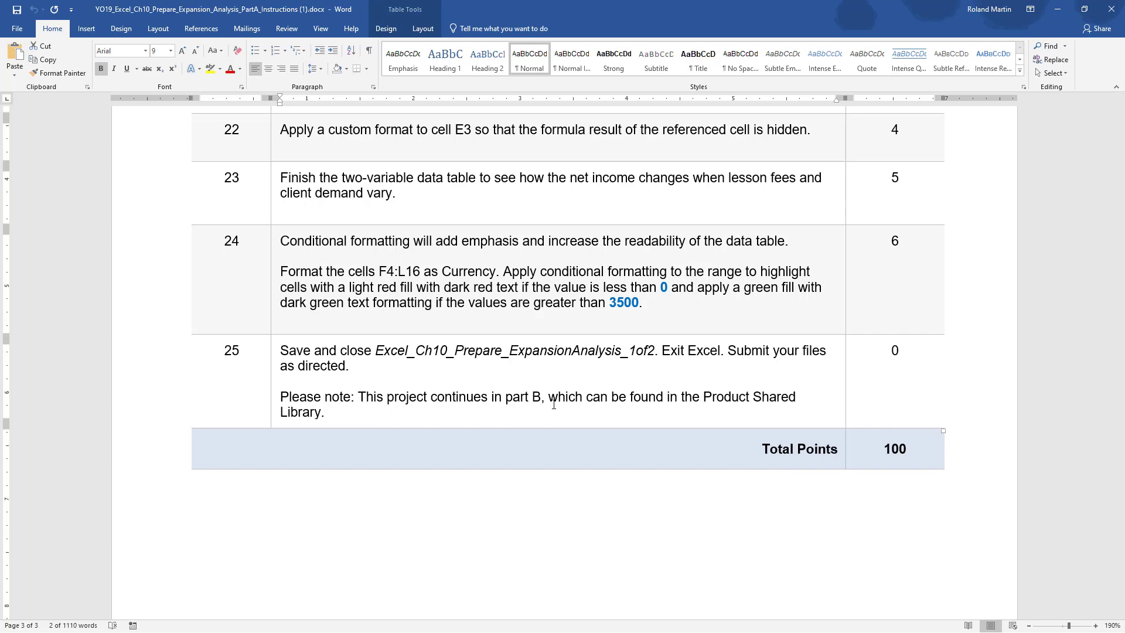
key("alt+Tab")
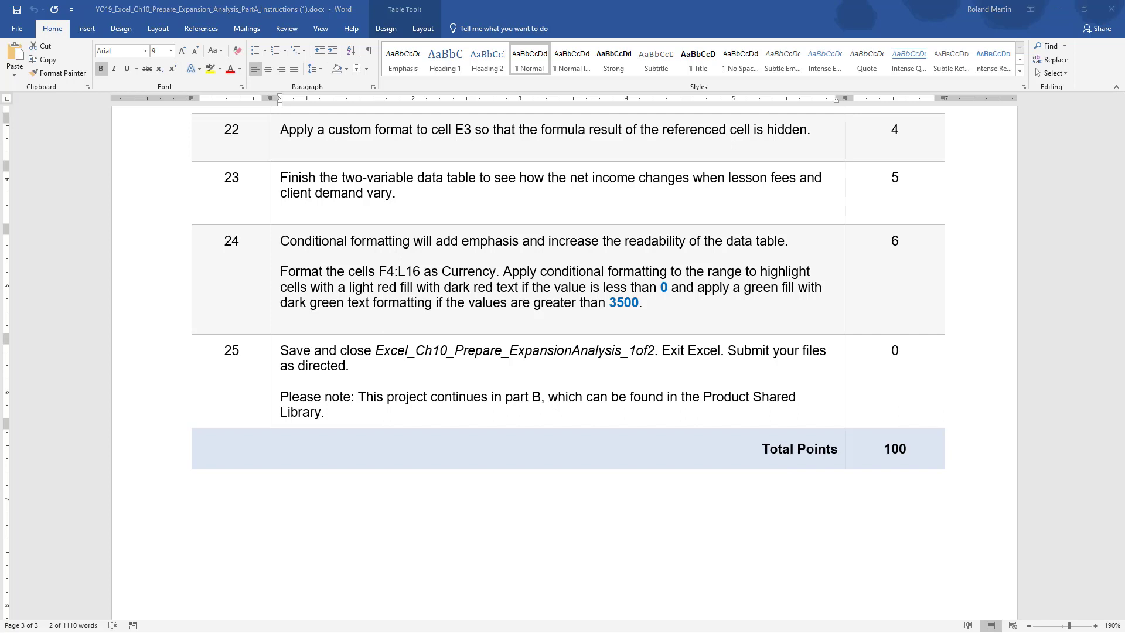